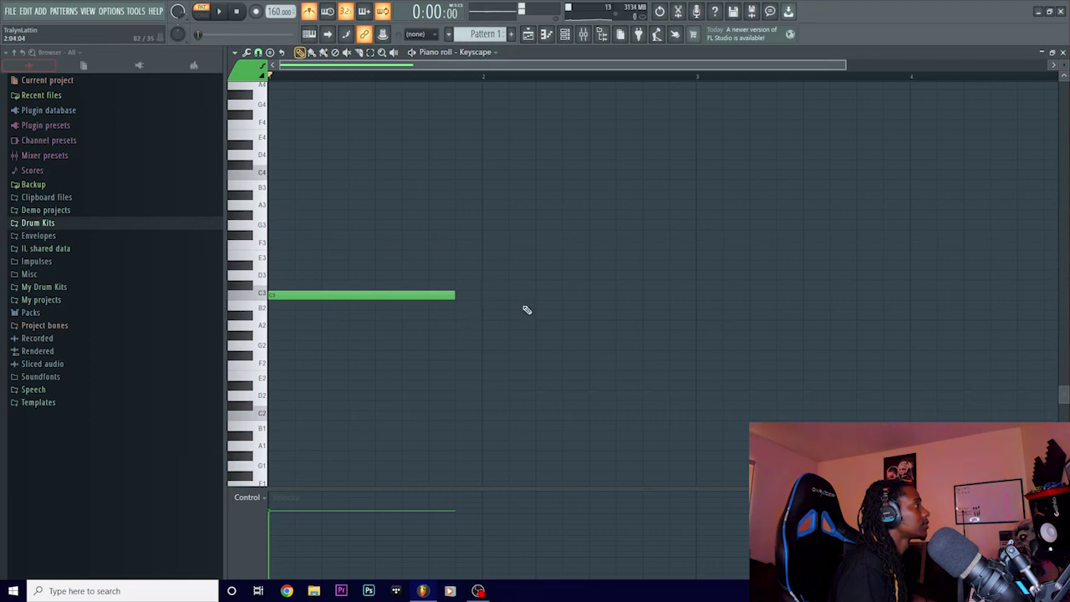
Shorten the opening C3 note to three beats and add a G2 bass note directly after it.
key("space")
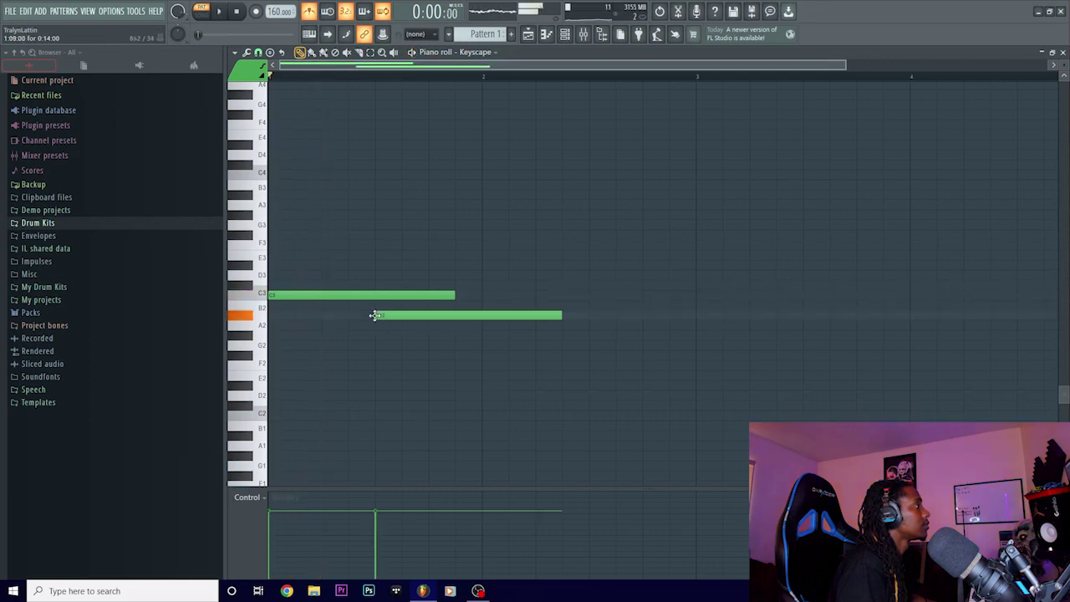
left_click_drag(456, 316, 456, 324)
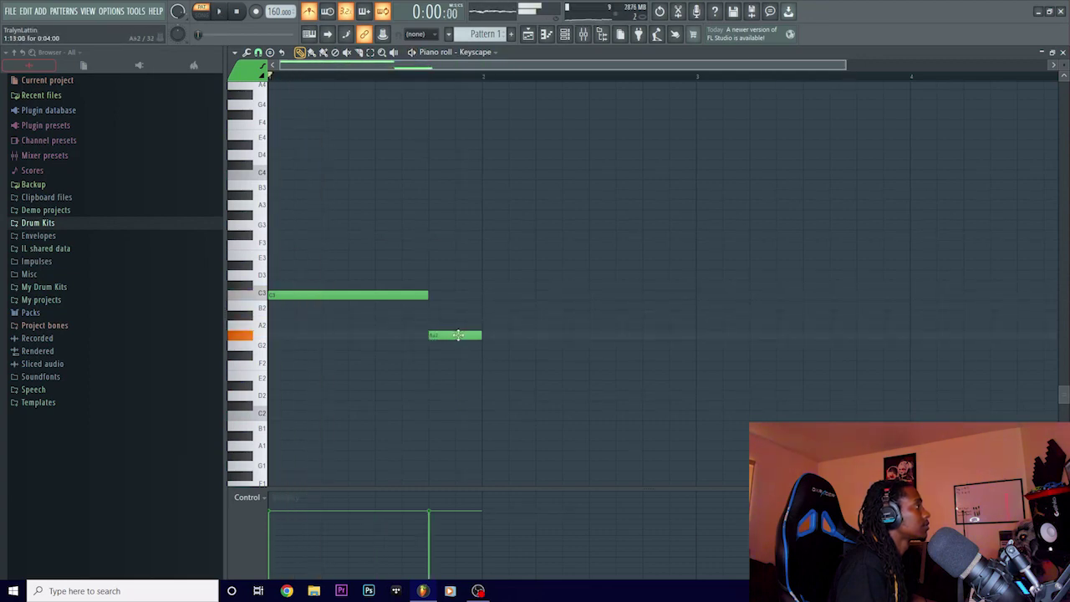
key("space")
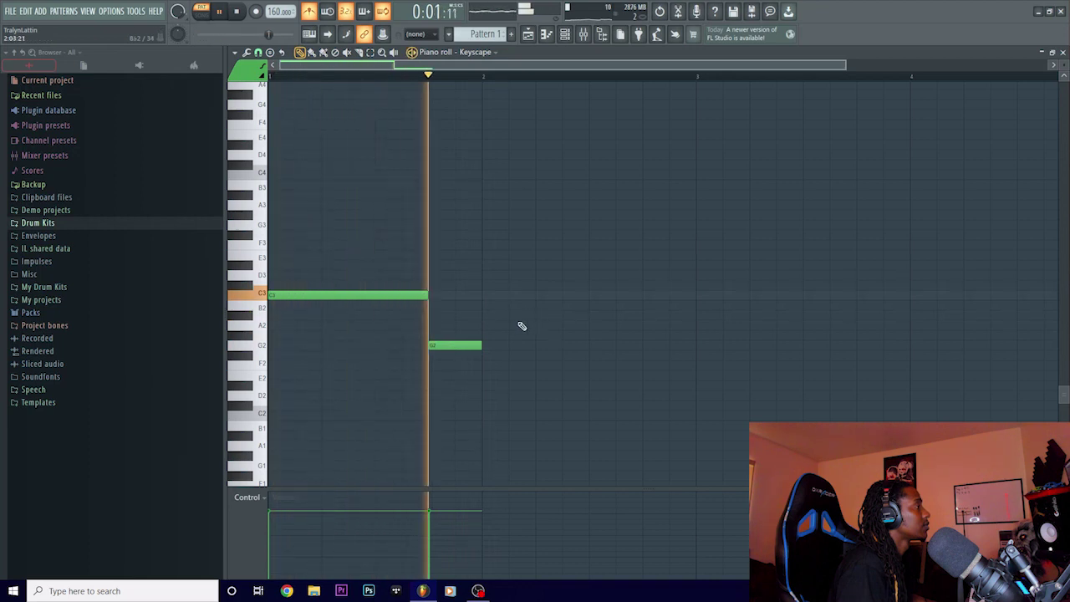
key("space")
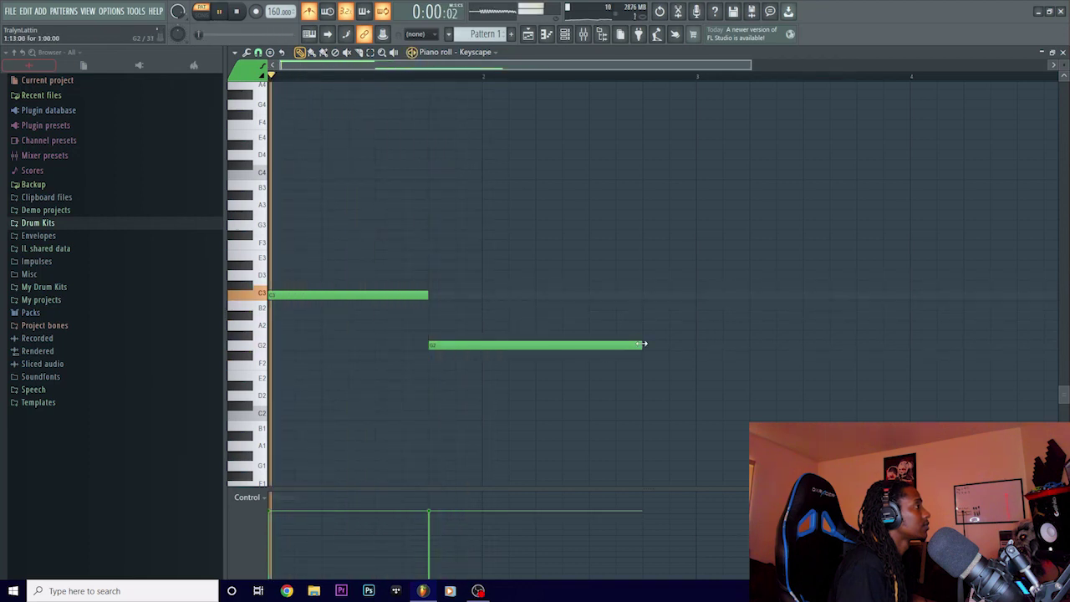
Extend the G2 note to bar 3, and continue the bass line with Ab2 from bar 3 and Bb2 ending at bar 5.
scroll(490, 95, "down", 3)
scroll(490, 76, "down", 2)
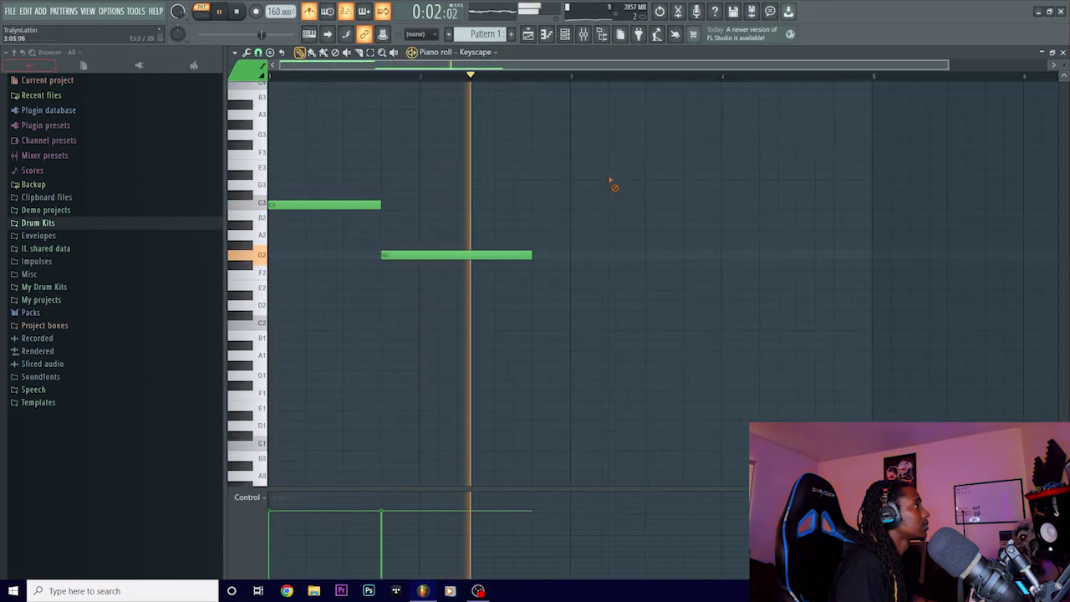
key("space")
scroll(575, 251, "up", 1)
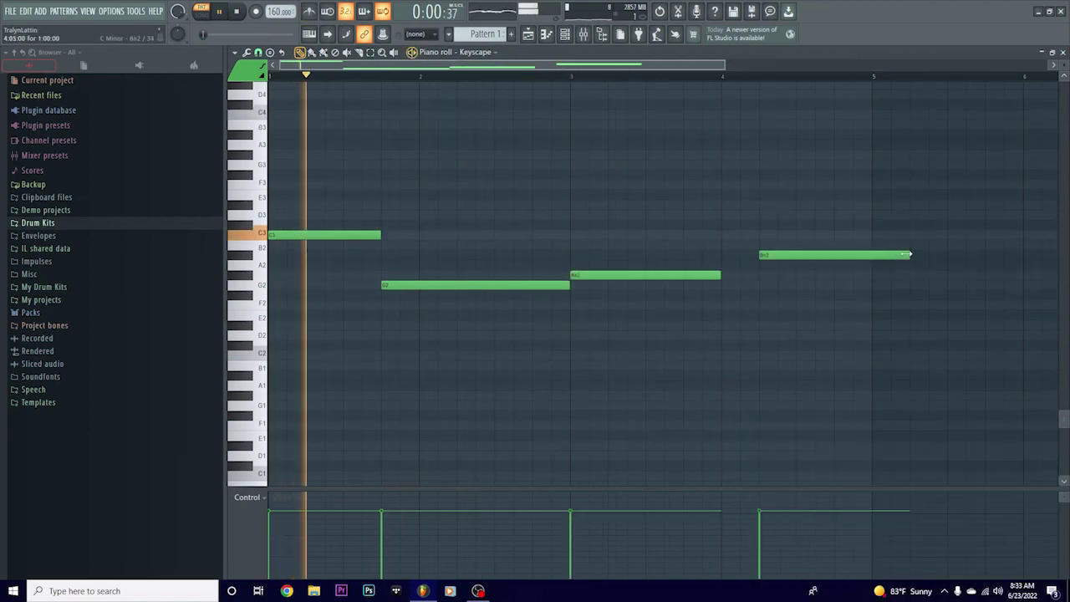
left_click_drag(912, 254, 872, 258)
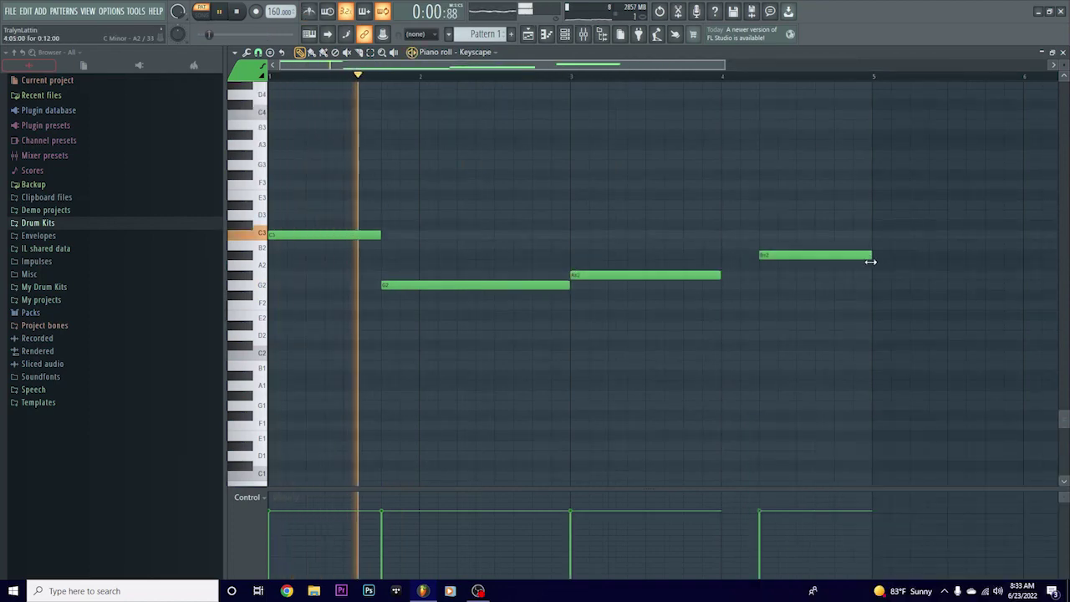
left_click_drag(716, 274, 758, 274)
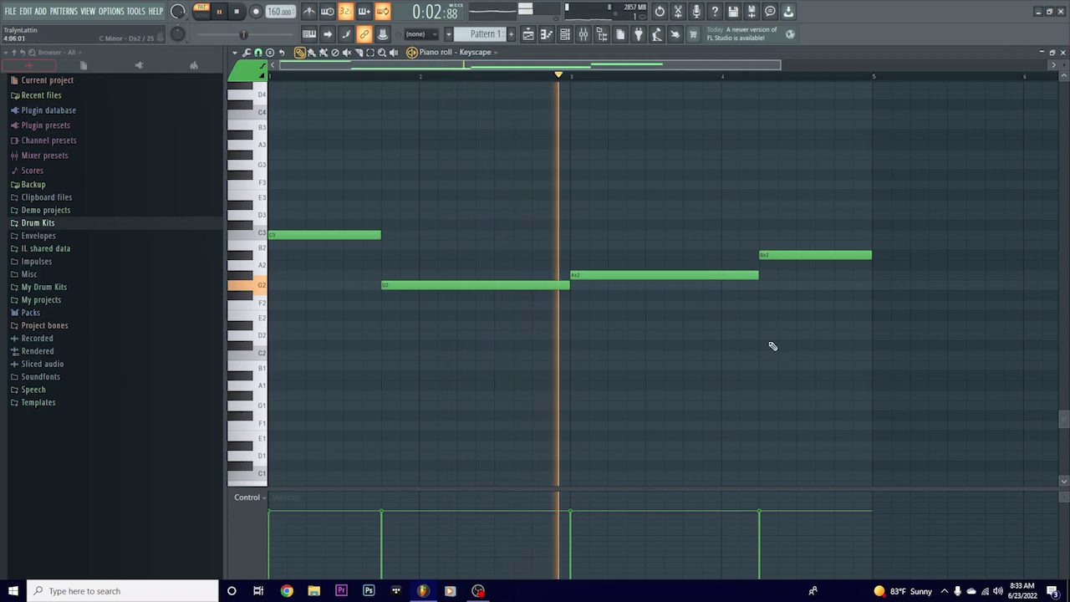
Copy the entire four-note bass line two octaves higher, keeping the original notes in place.
scroll(732, 238, "up", 4)
key("ctrl+a")
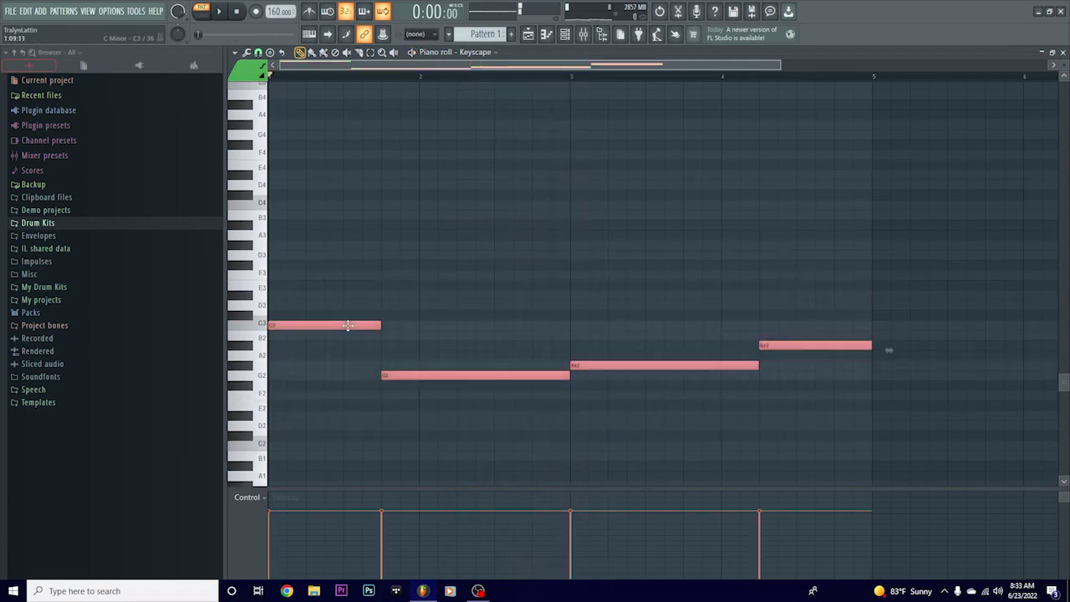
key("ctrl+Up")
key("ctrl+Up")
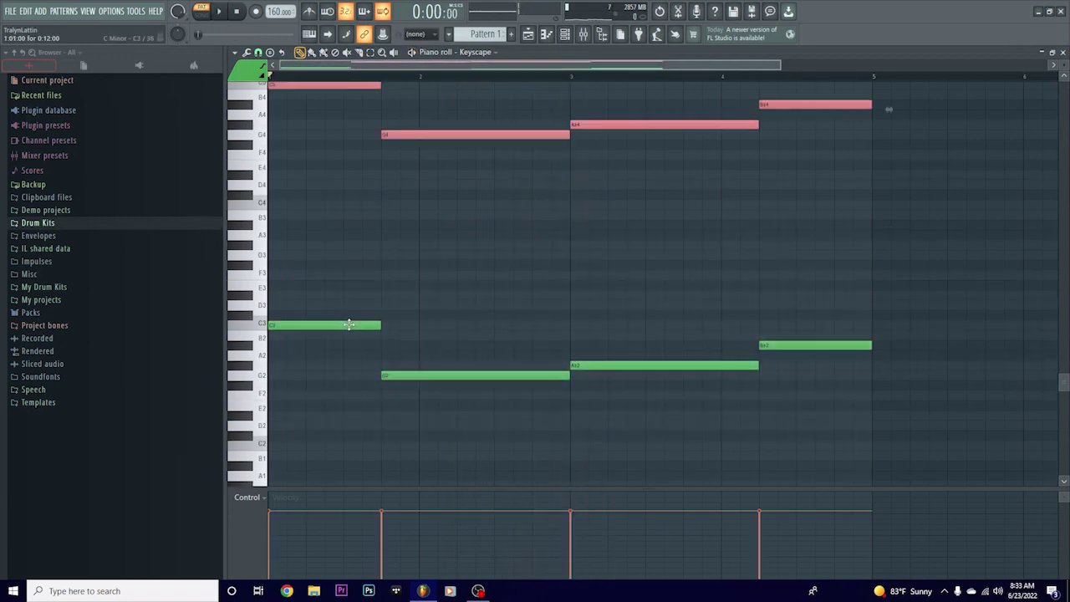
Build the first chord by stacking Eb5, G5 and Bb5 over the C5 note at equal length, and audition it.
scroll(349, 324, "up", 8)
key("ctrl+d")
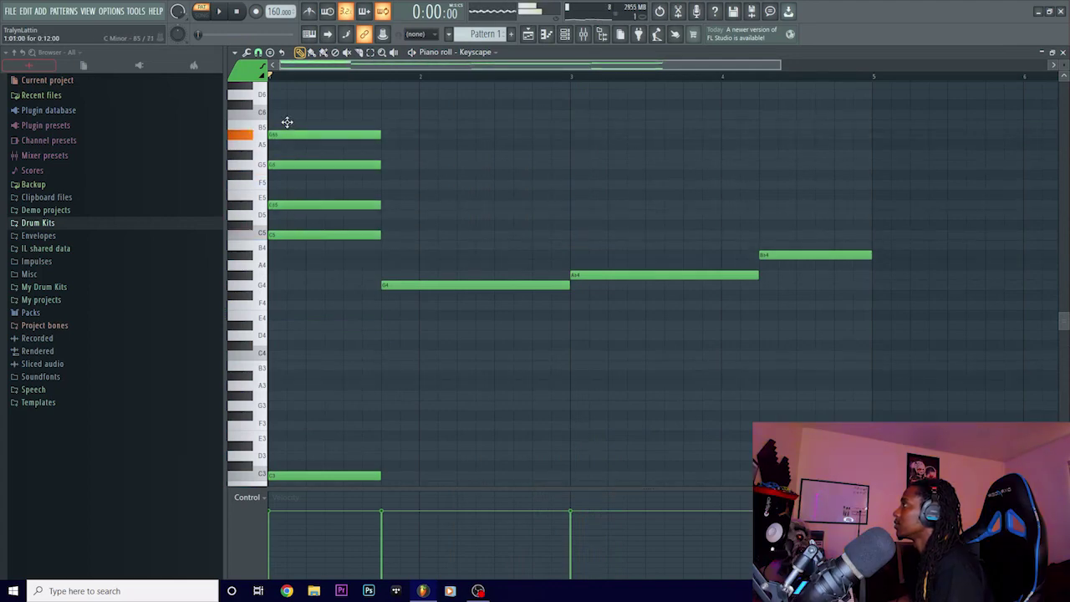
key("space")
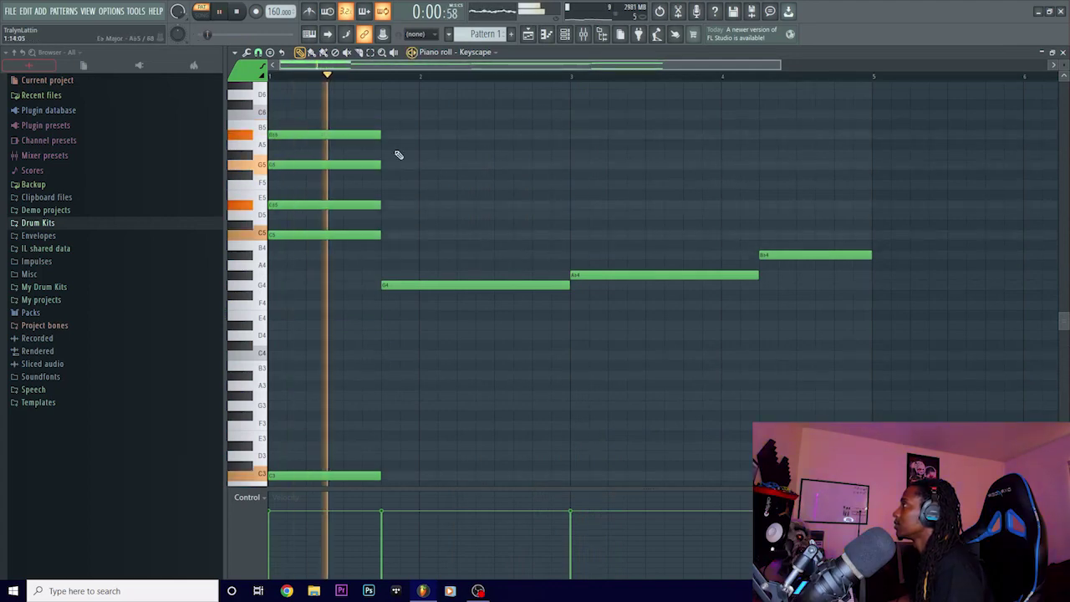
key("space")
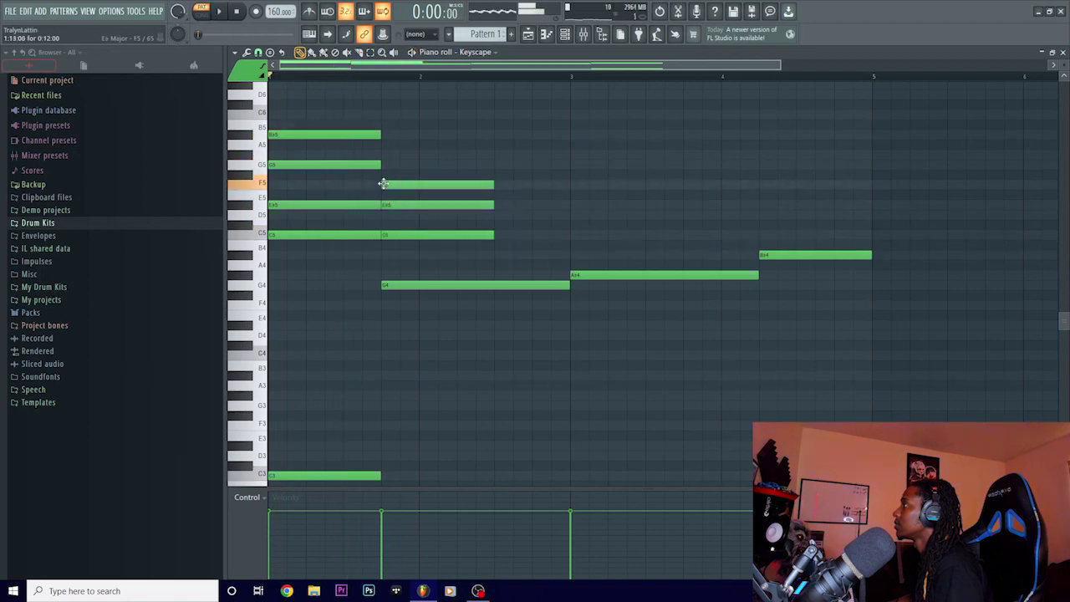
Build the second chord over G4 with Bb4, D5 and F5 lasting to bar 3, deleting the stray C5 note.
key("space")
left_click_drag(476, 149, 499, 241)
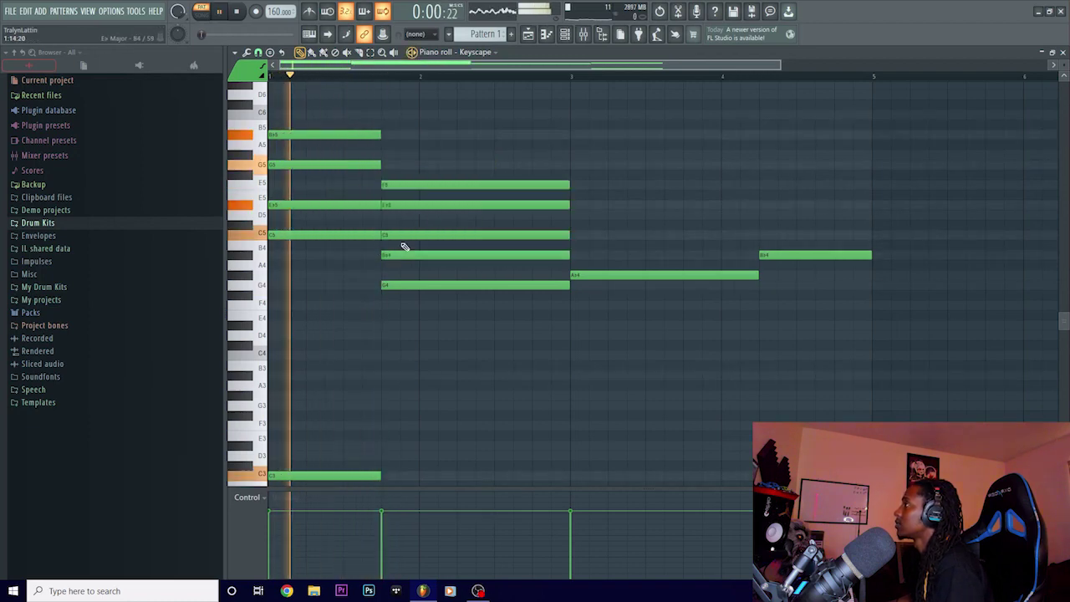
right_click(403, 237)
key("space")
left_click_drag(472, 207, 449, 214)
key("space")
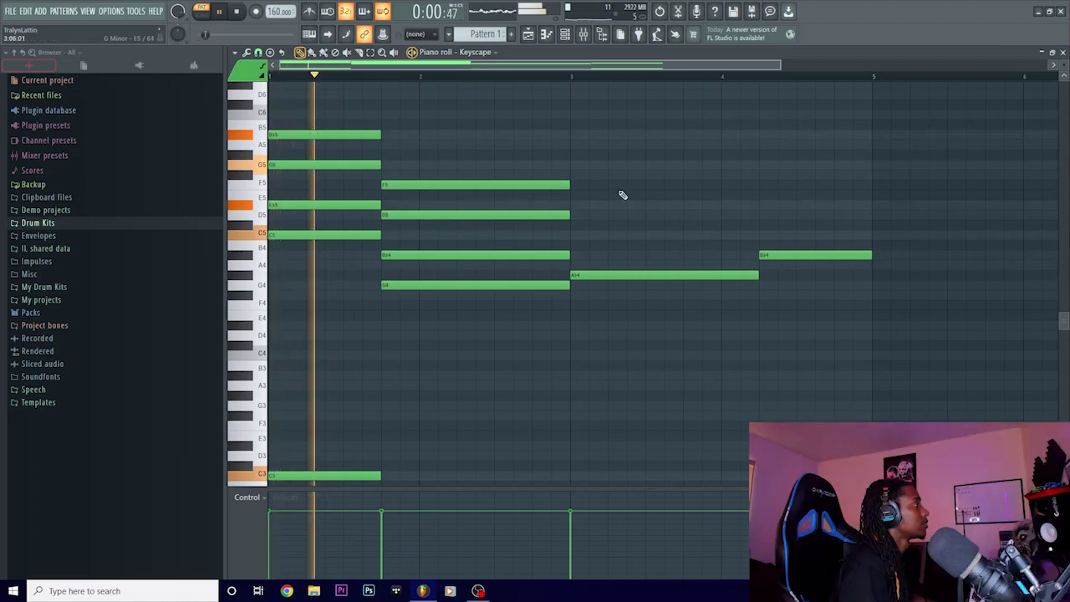
Build the third chord by adding C5, Eb5 and G5 over the Ab4 note at bar 3, and play the progression.
left_click(573, 235)
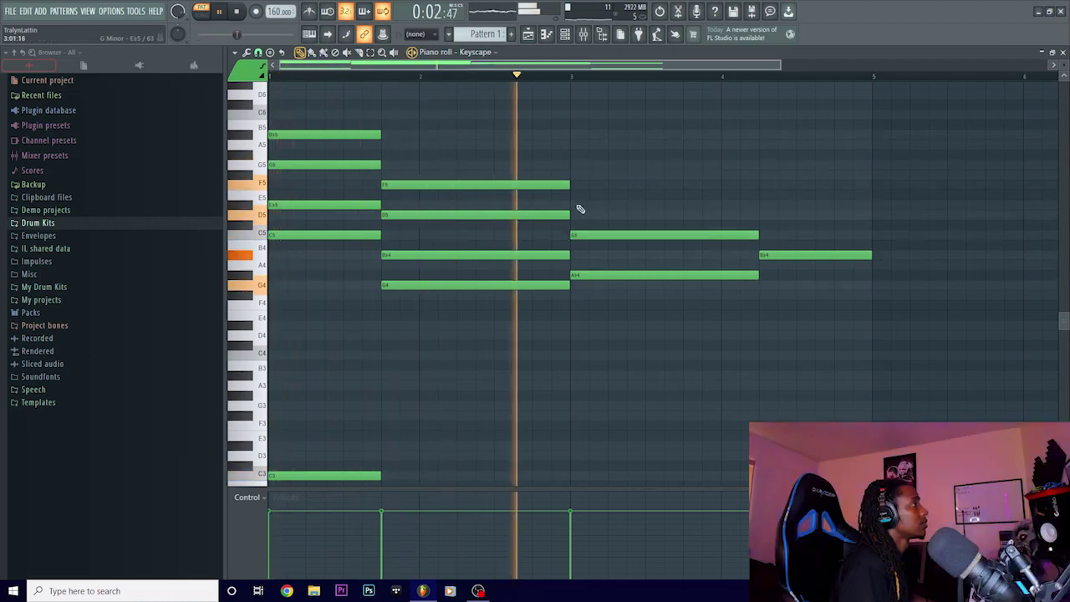
left_click(577, 205)
left_click(576, 164)
key("space")
key("space")
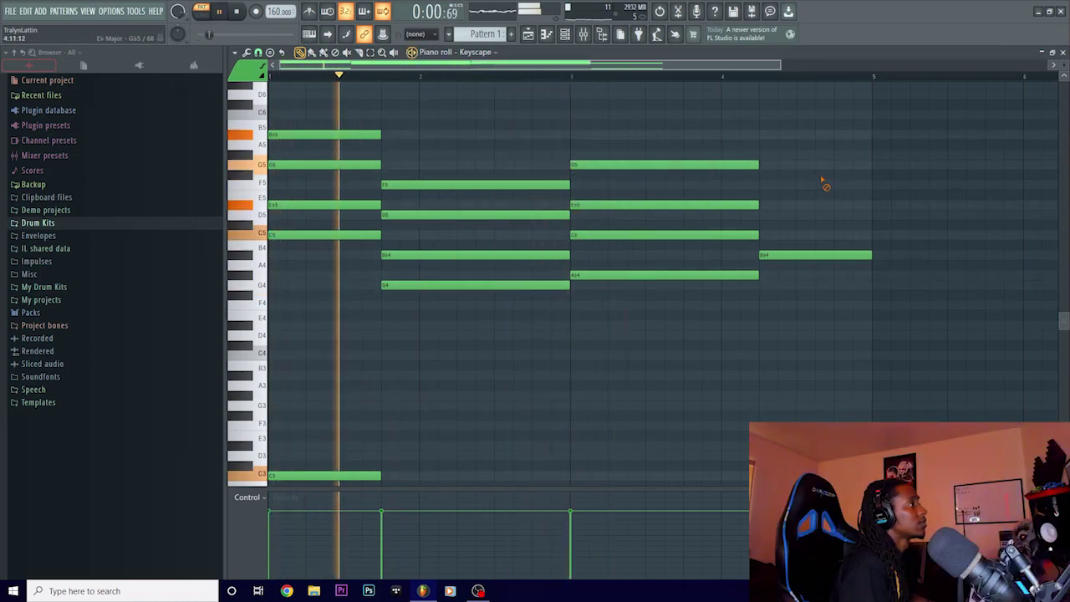
Build the fourth chord over Bb4 with D5, G5 and Bb5, ending at bar 5, while auditioning the progression.
left_click(758, 216)
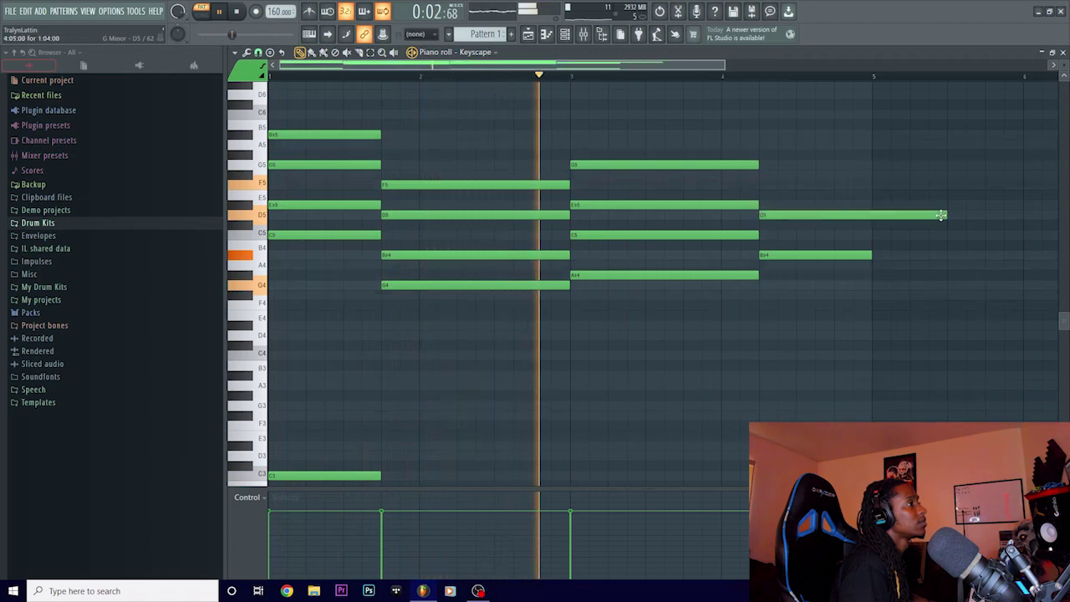
left_click_drag(944, 217, 868, 214)
left_click(762, 175)
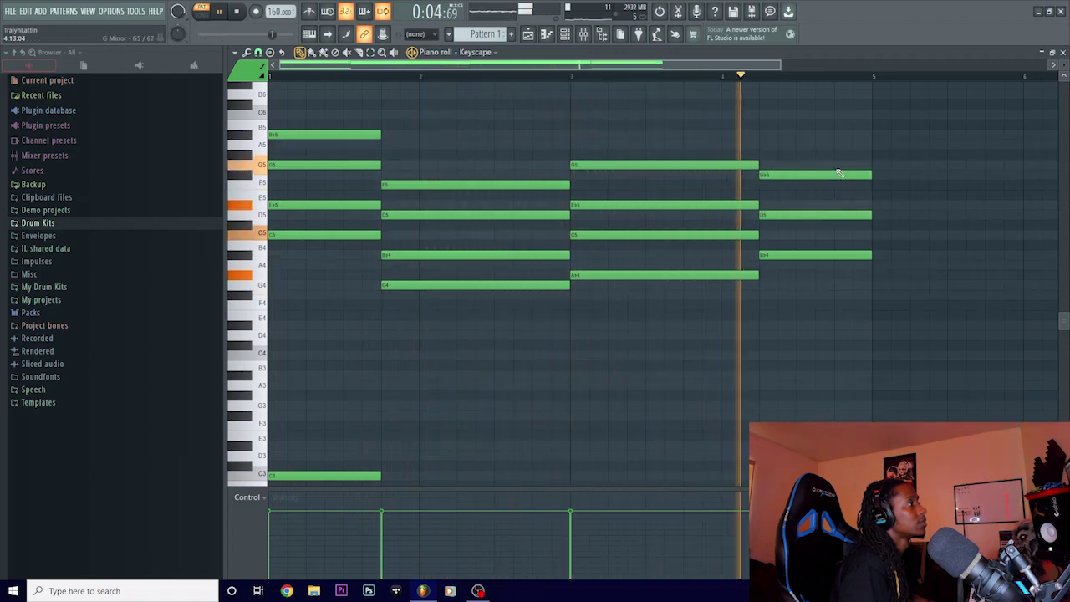
key("space")
left_click(723, 76)
key("space")
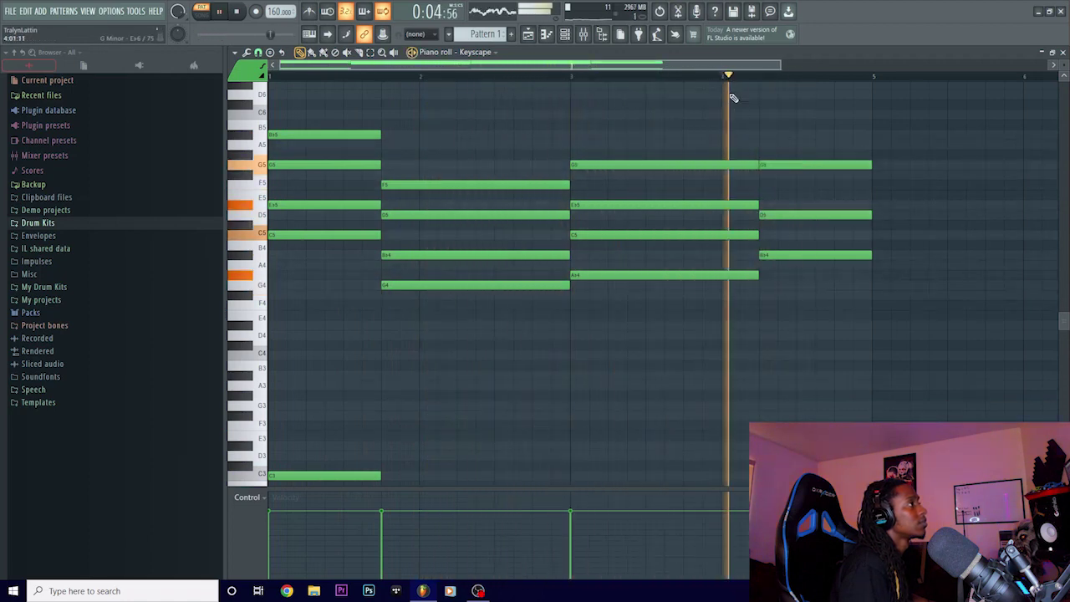
left_click(637, 76)
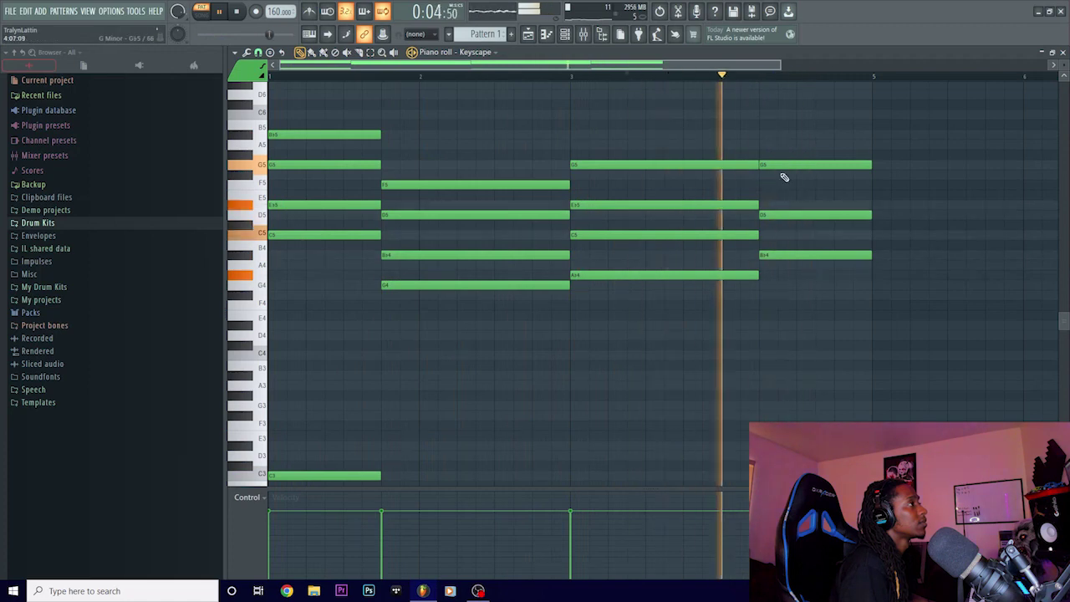
left_click(761, 134)
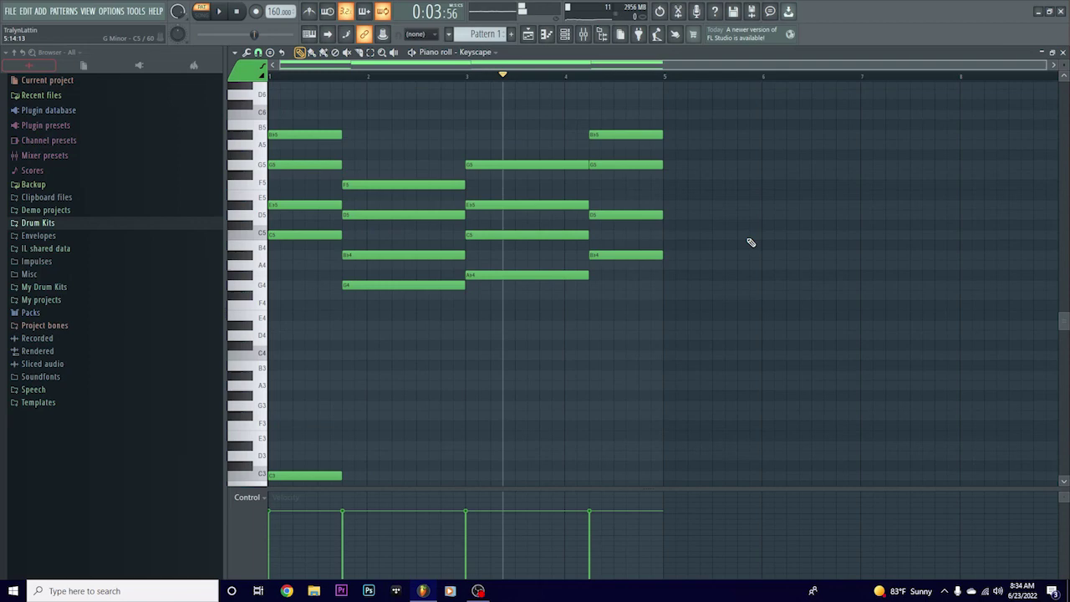
Duplicate the complete four-bar chord and bass progression so the copy starts at bar 5.
scroll(754, 255, "down", 1)
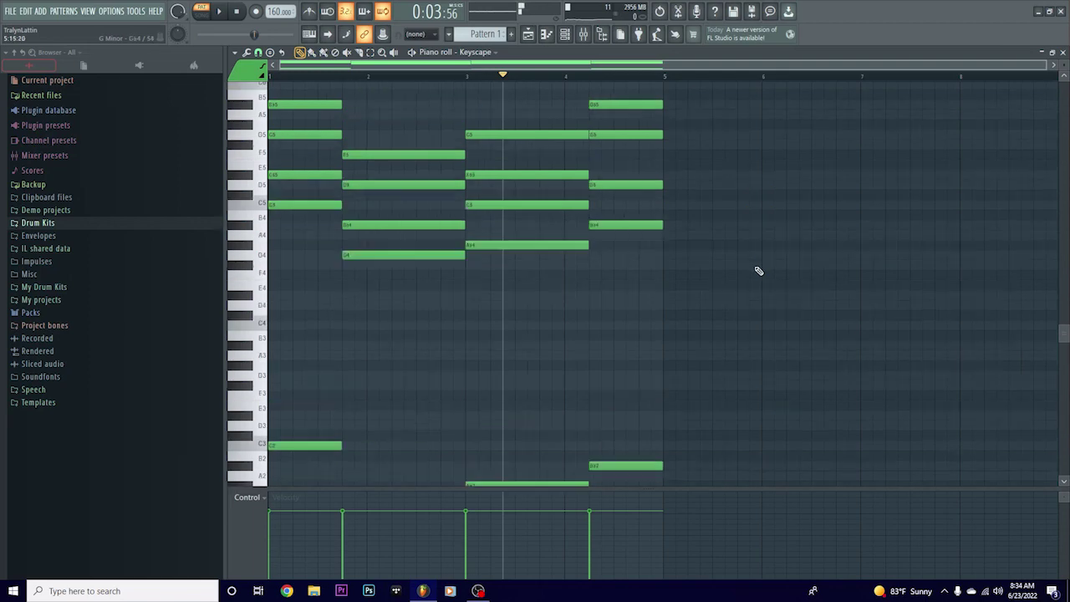
scroll(757, 215, "up", 3)
key("ctrl+a")
scroll(680, 236, "down", 5)
key("ctrl+b")
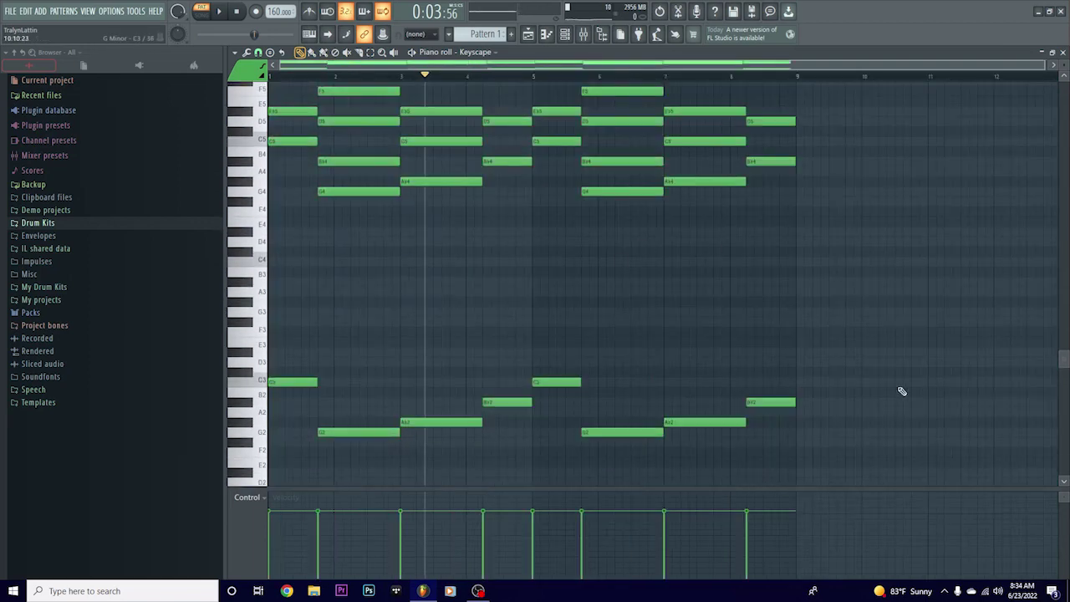
Add staggered G3 and C4 notes above the C3 bass note at bar 5, ending with it, and listen to the result.
scroll(557, 78, "up", 4)
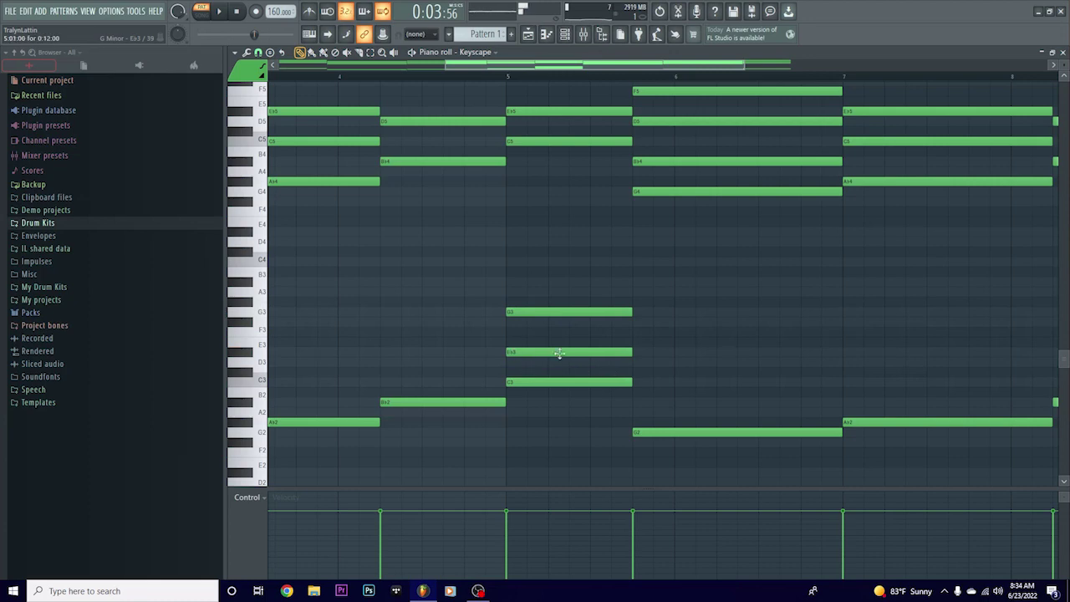
left_click_drag(646, 70, 353, 167)
scroll(343, 169, "up", 3)
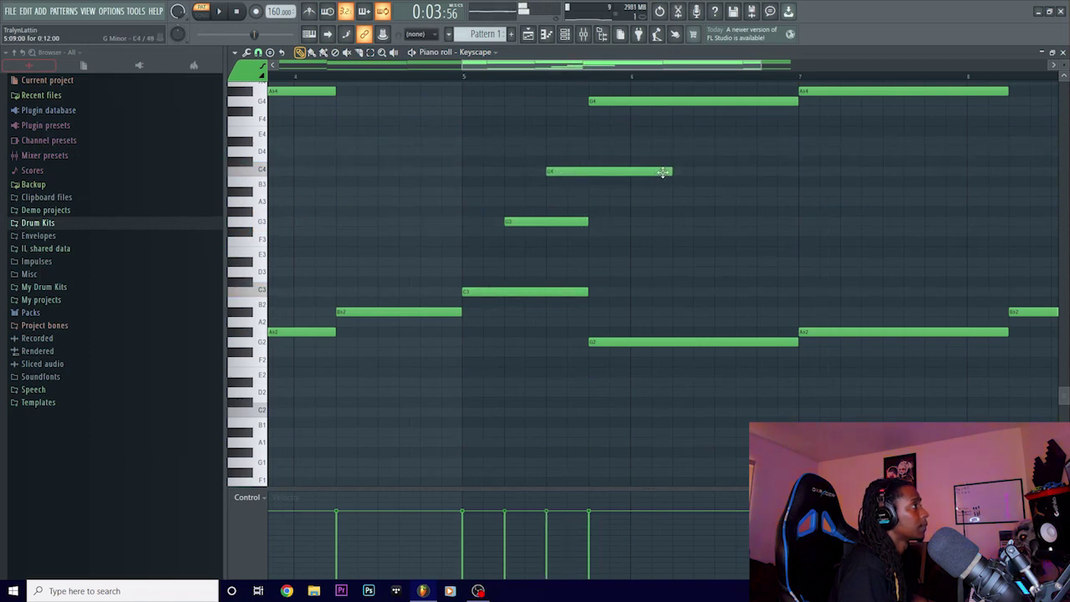
scroll(677, 207, "up", 4)
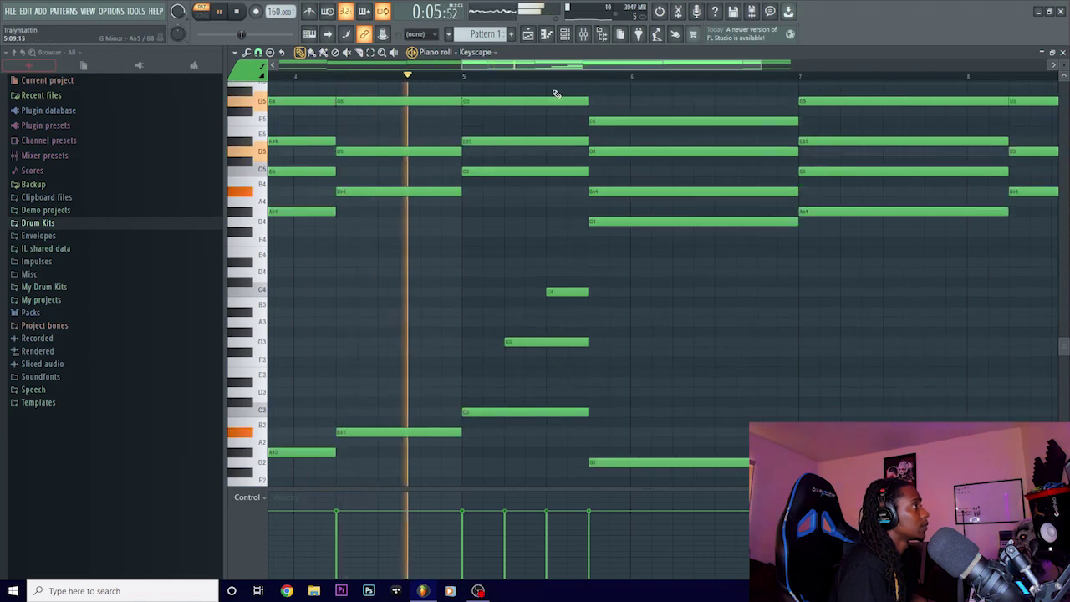
scroll(553, 79, "down", 2)
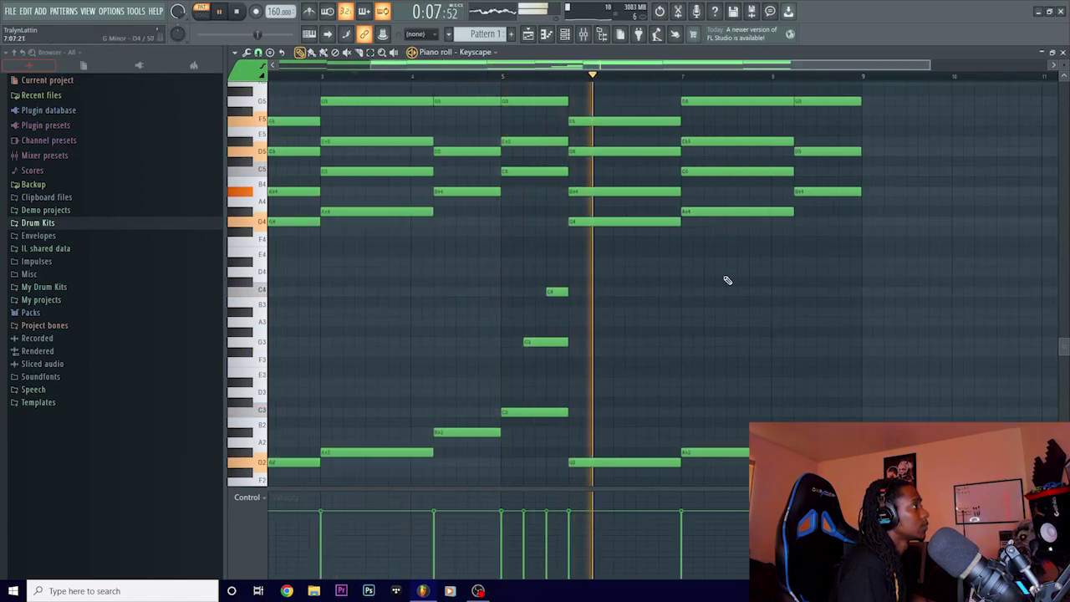
key("space")
Slice the bar 7 chord and its bass note at bar 8, and shorten the cut pieces to leave a gap before the last chord.
scroll(666, 79, "up", 2)
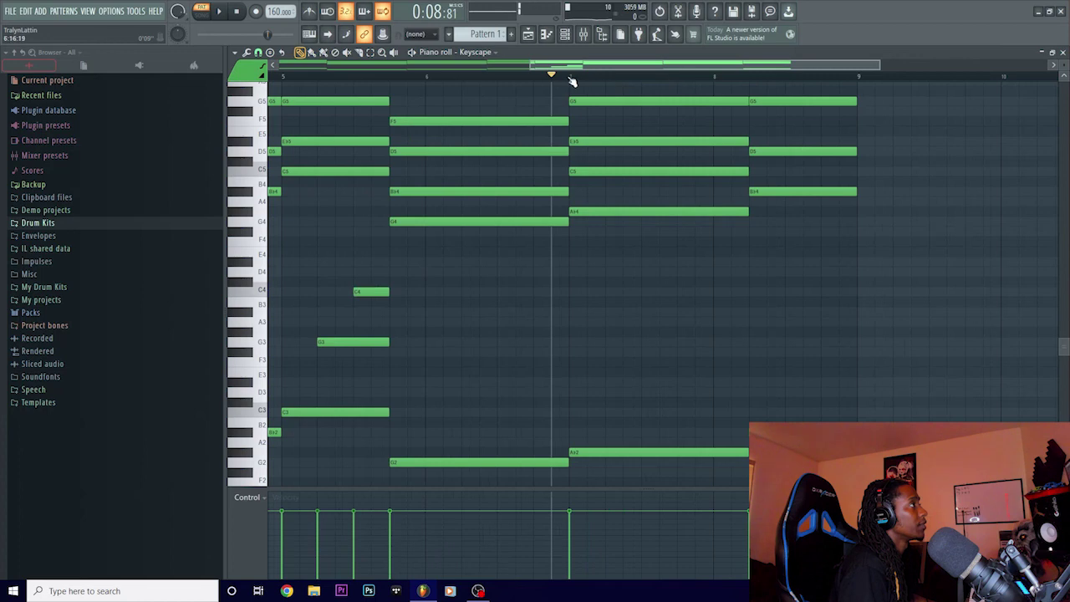
key("c")
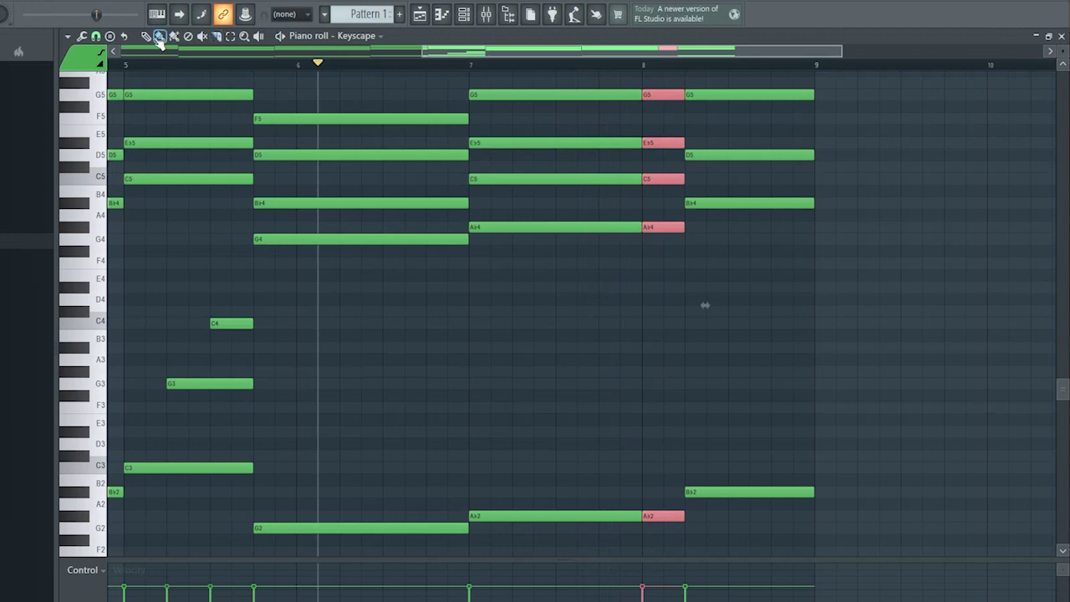
left_click_drag(676, 248, 671, 546)
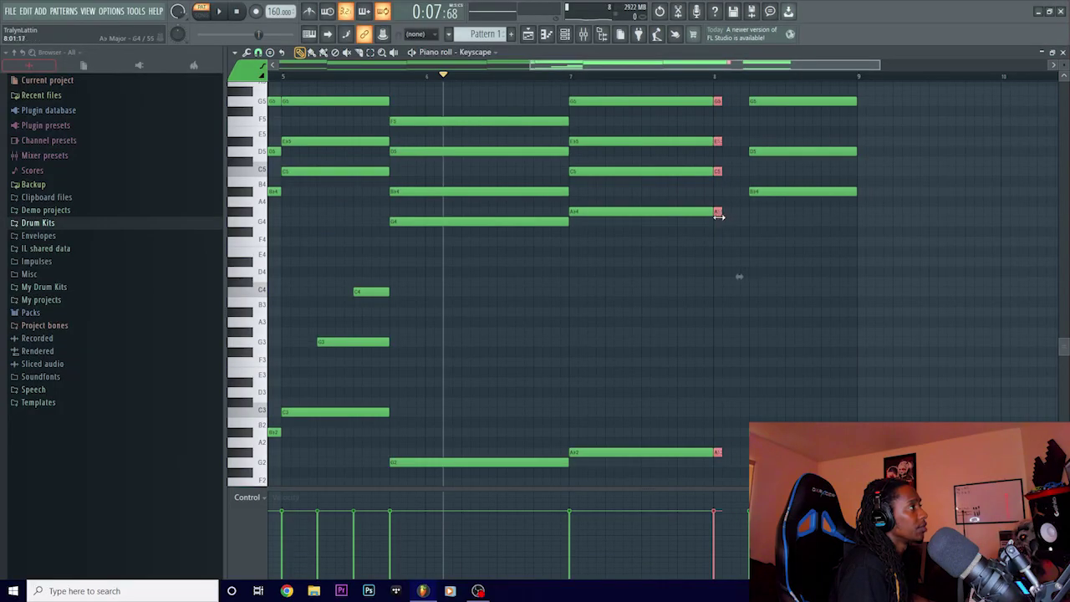
key("space")
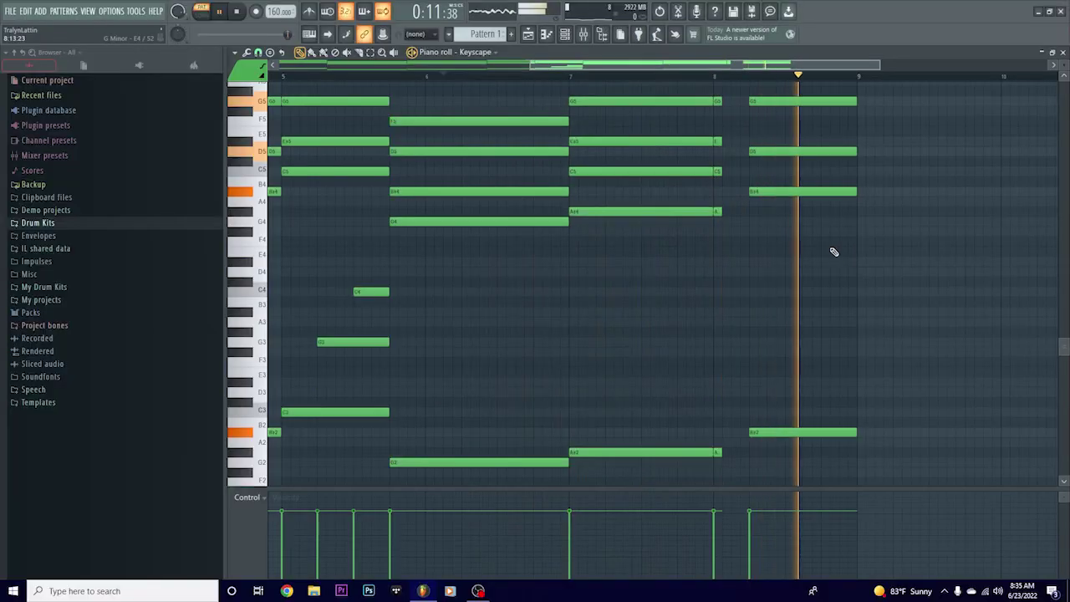
Retrigger G5 on the first chord's last beat and F5 on the second chord's last beat, auditioning from the start.
key("space")
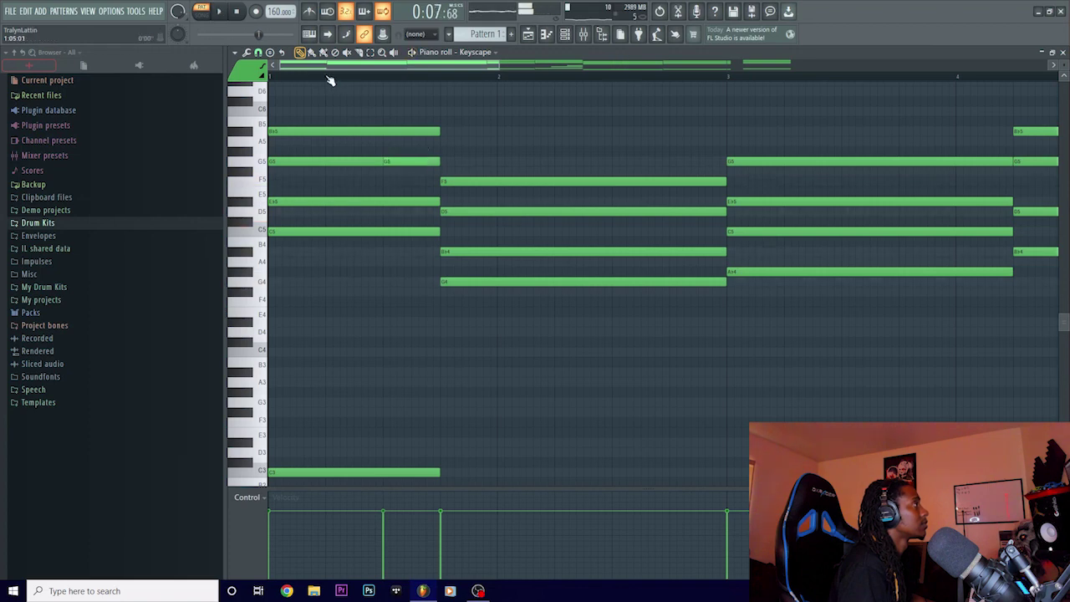
key("space")
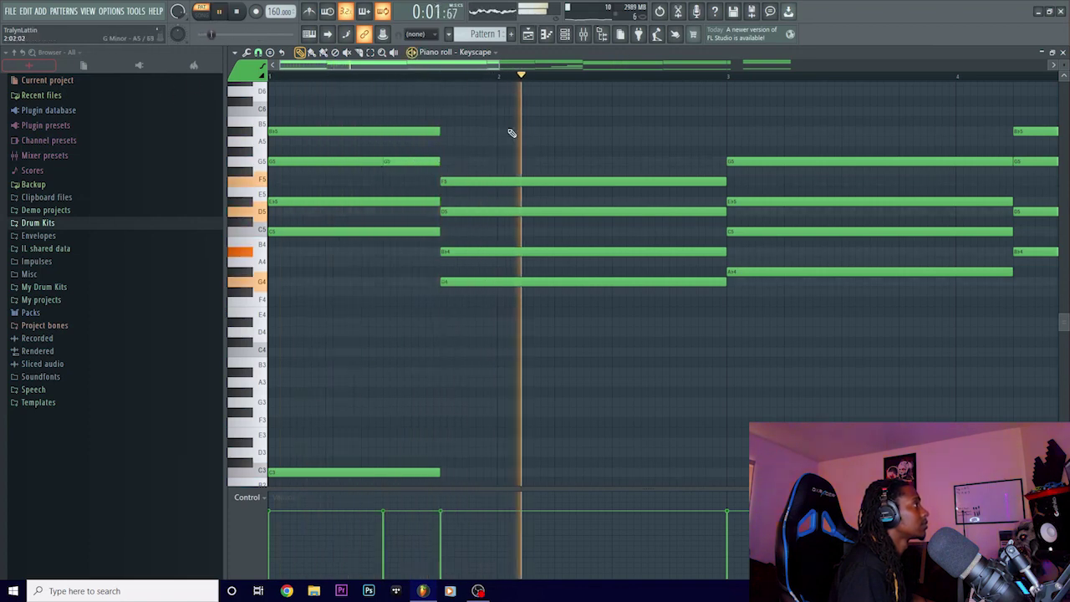
key("space")
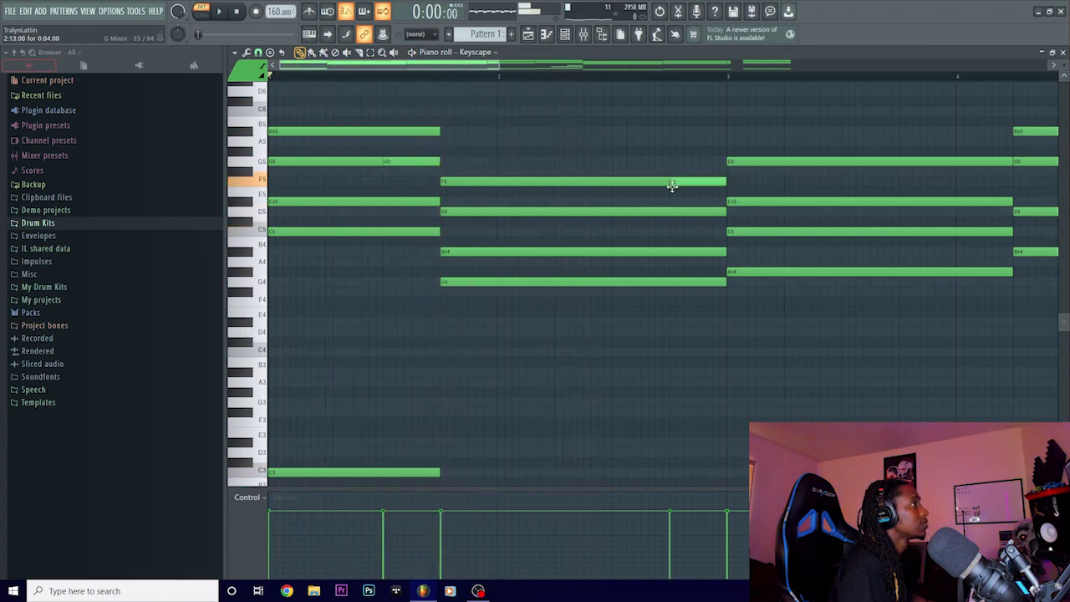
Move the second chord's F5 retrigger one beat earlier and audition the change.
key("space")
scroll(620, 83, "down", 1)
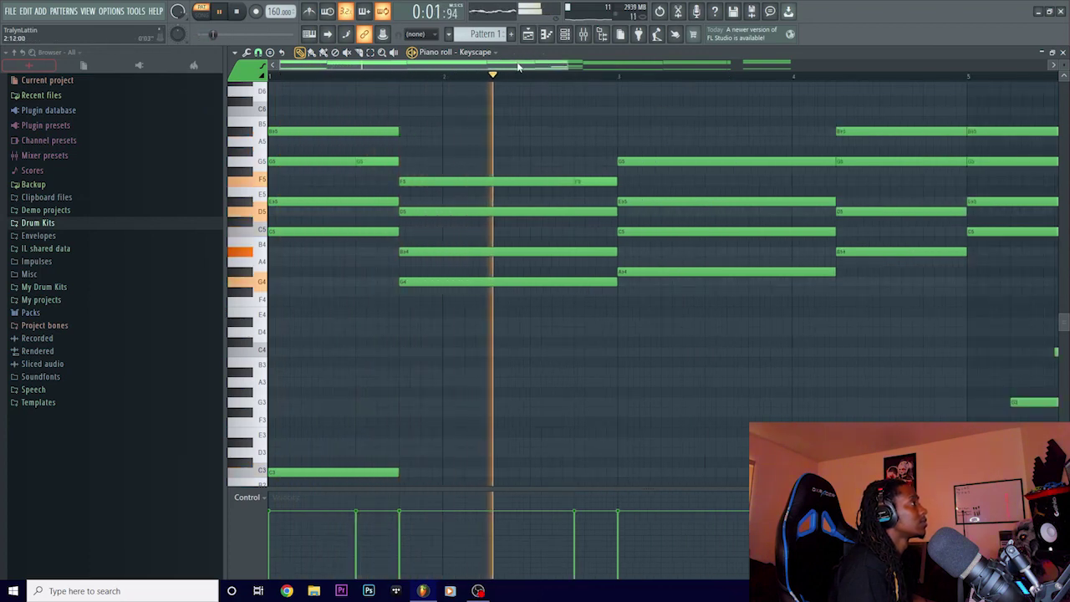
key("space")
left_click_drag(563, 185, 541, 182)
key("space")
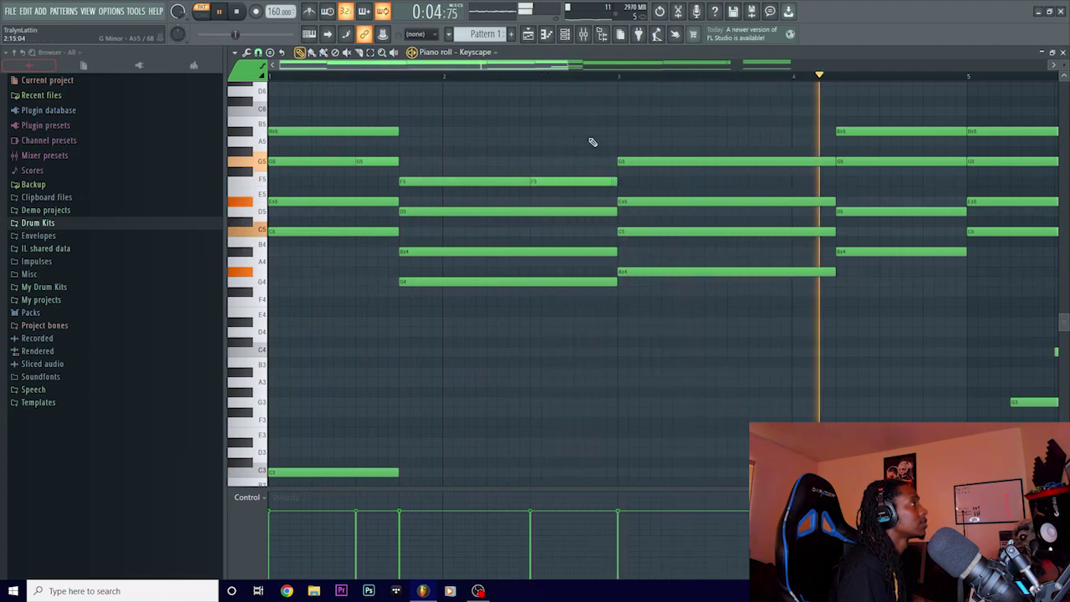
key("space")
Add a G5 retrigger in the second half of the fourth chord, auditioning it from the preceding chord.
left_click_drag(541, 67, 599, 66)
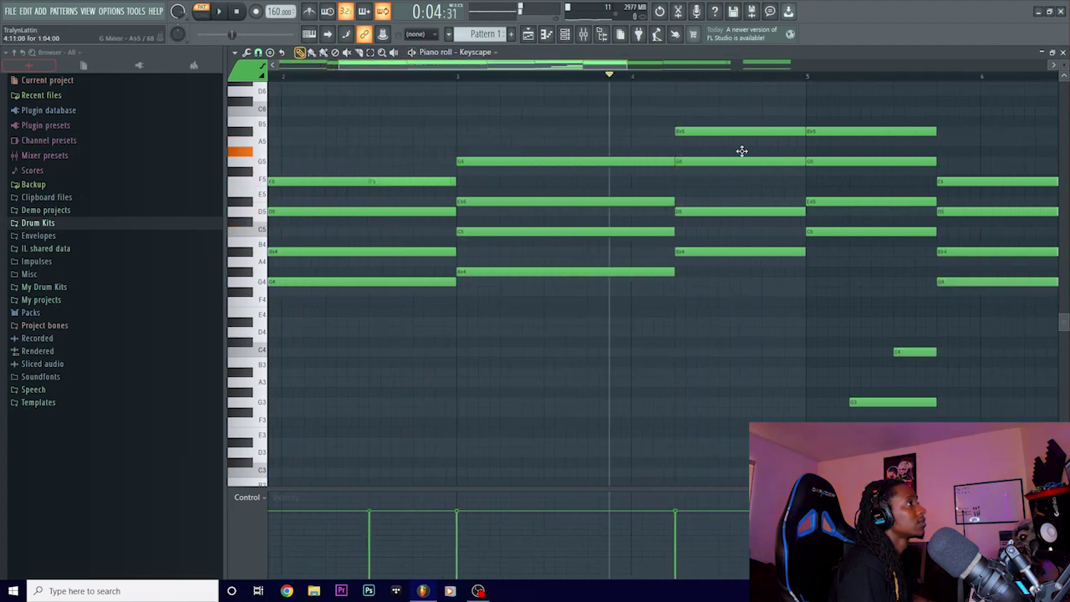
key("space")
mouse_move(741, 152)
left_mouse_down()
mouse_move(736, 120)
mouse_move(738, 170)
left_mouse_up()
key("space")
key("space")
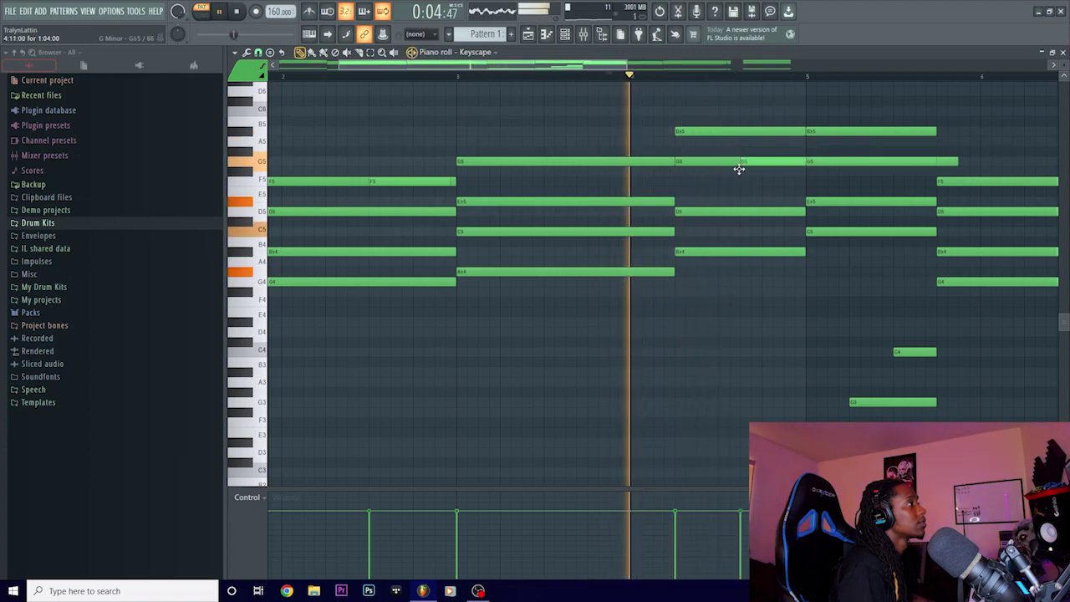
key("space")
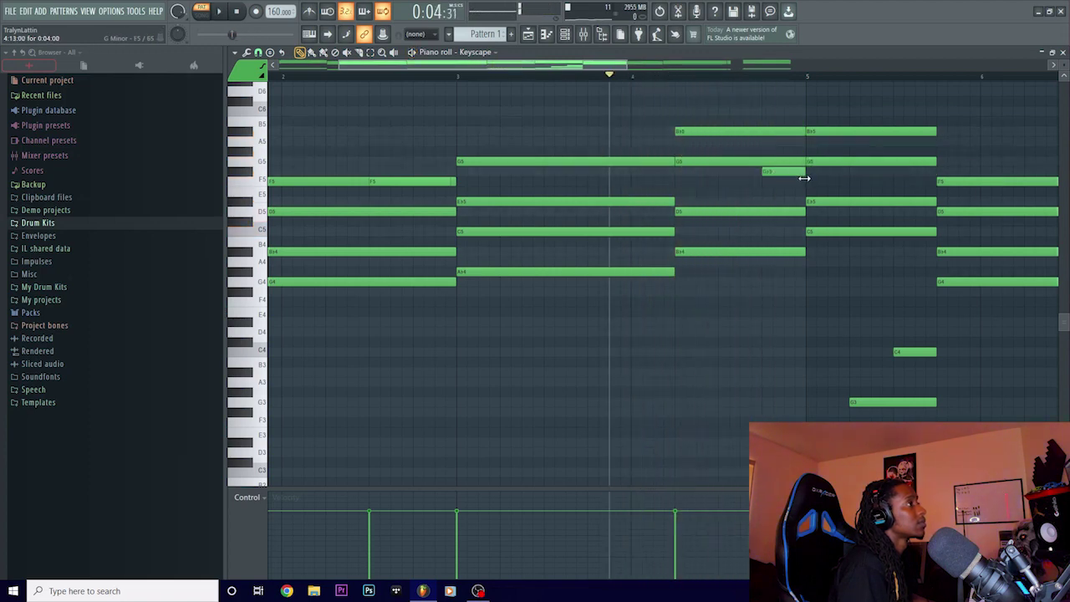
key("space")
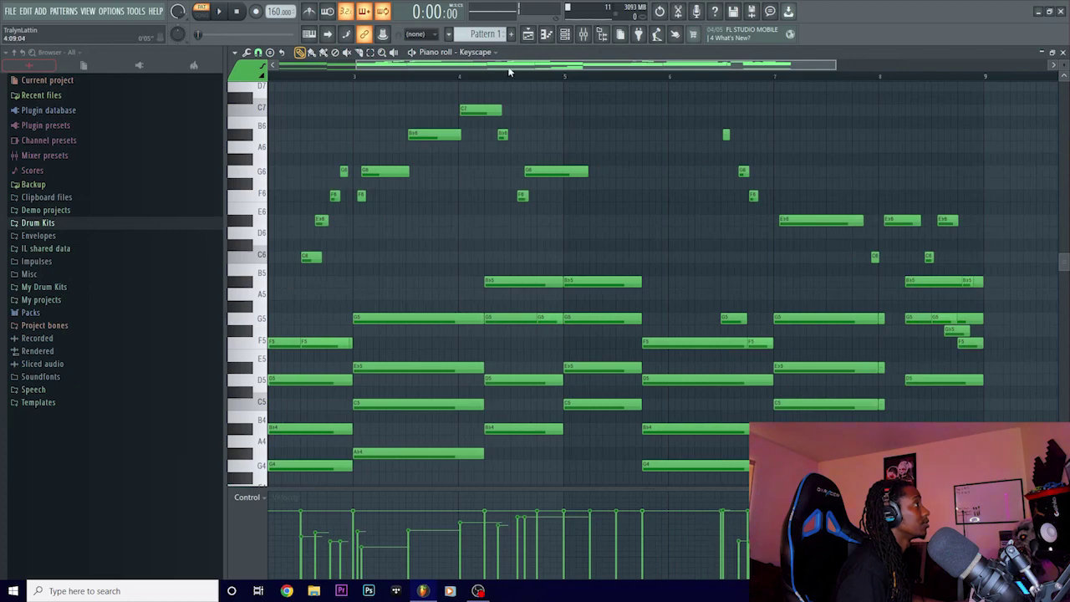
Play through the full eight-bar pattern and review the melody, chords and the bass notes beneath them.
left_click_drag(509, 68, 437, 69)
scroll(424, 82, "up", 3)
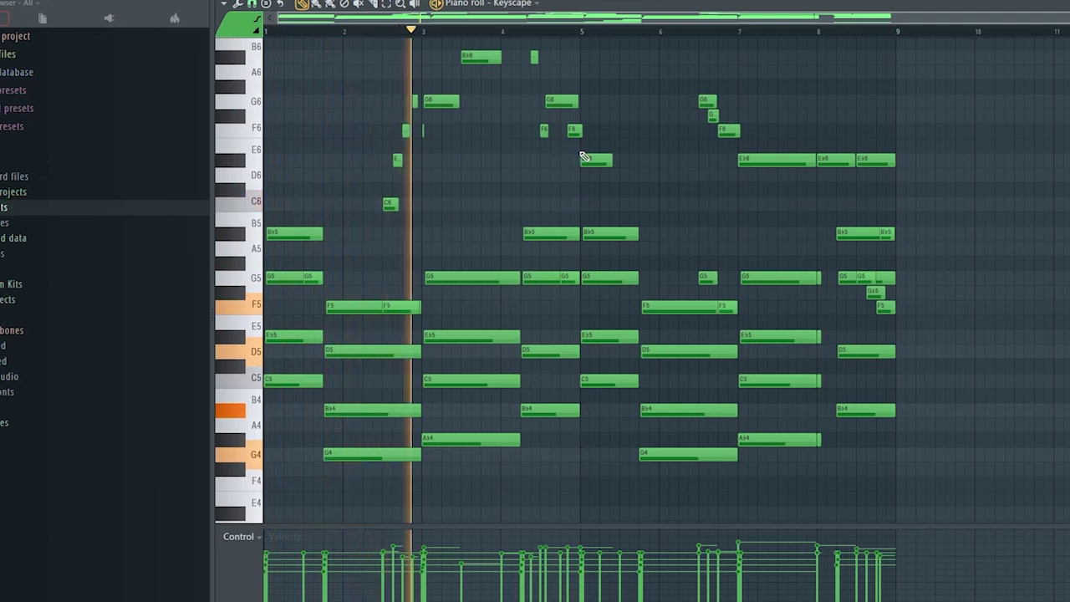
scroll(586, 159, "down", 8)
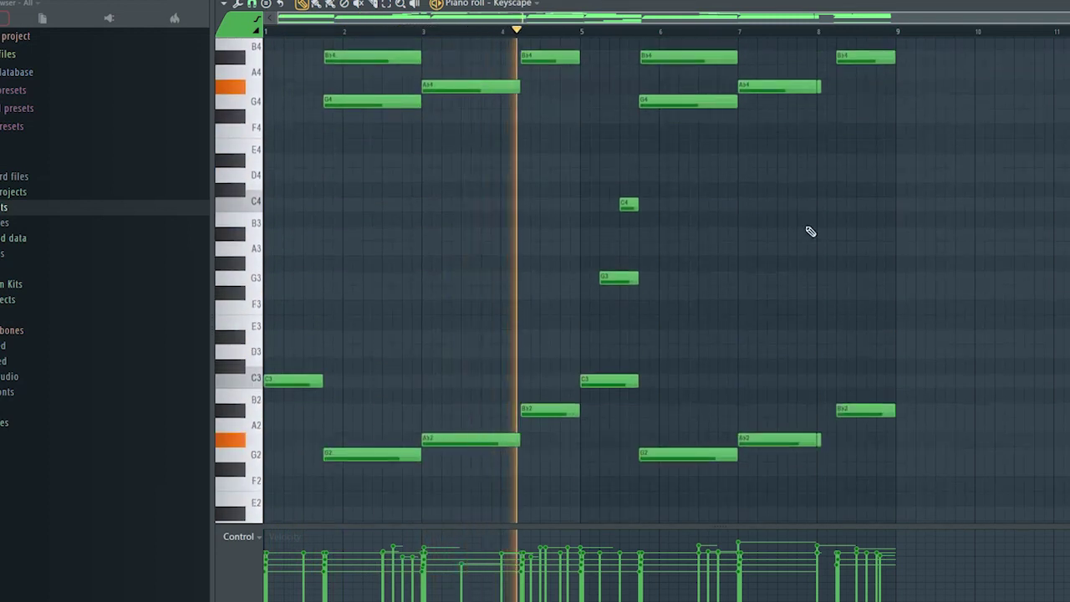
left_click_drag(1015, 330, 276, 456)
scroll(513, 382, "down", 1)
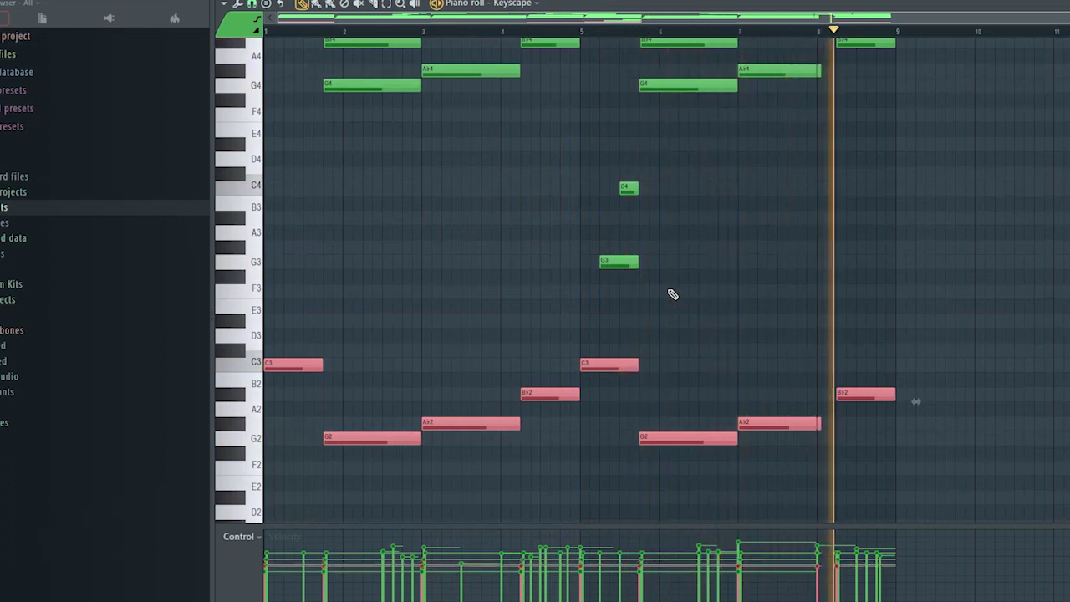
key("ctrl+d")
Add an Xpand!2 instrument channel and move its plugin window aside.
scroll(668, 294, "up", 3)
scroll(626, 76, "up", 1)
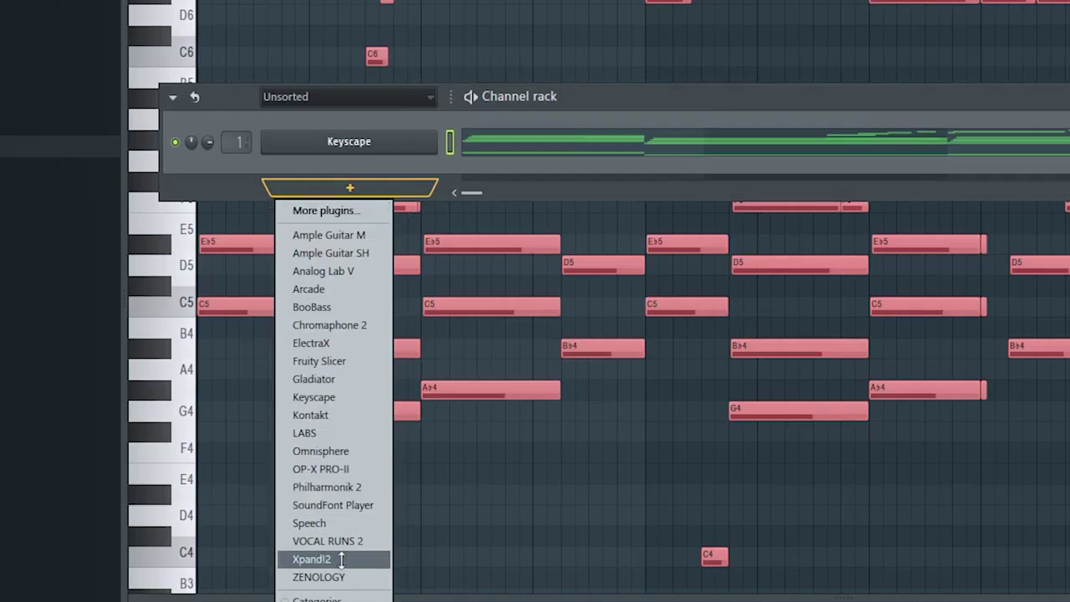
left_click(335, 558)
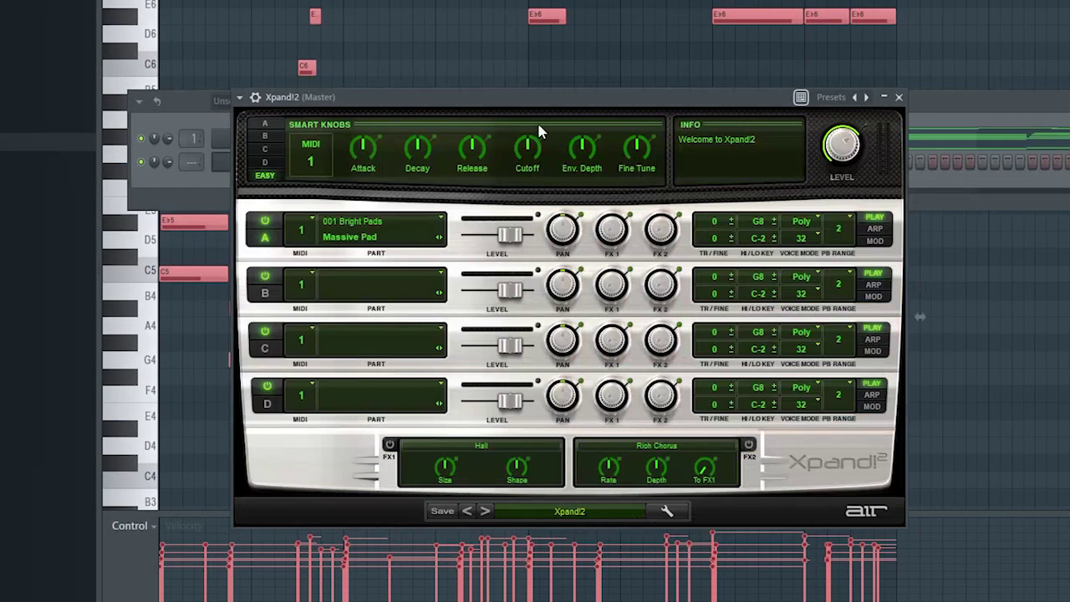
left_click_drag(527, 99, 710, 79)
Copy all the Keyscape notes into the Xpand!2 channel and audition the two layered instruments.
left_click(367, 139)
left_click(367, 161)
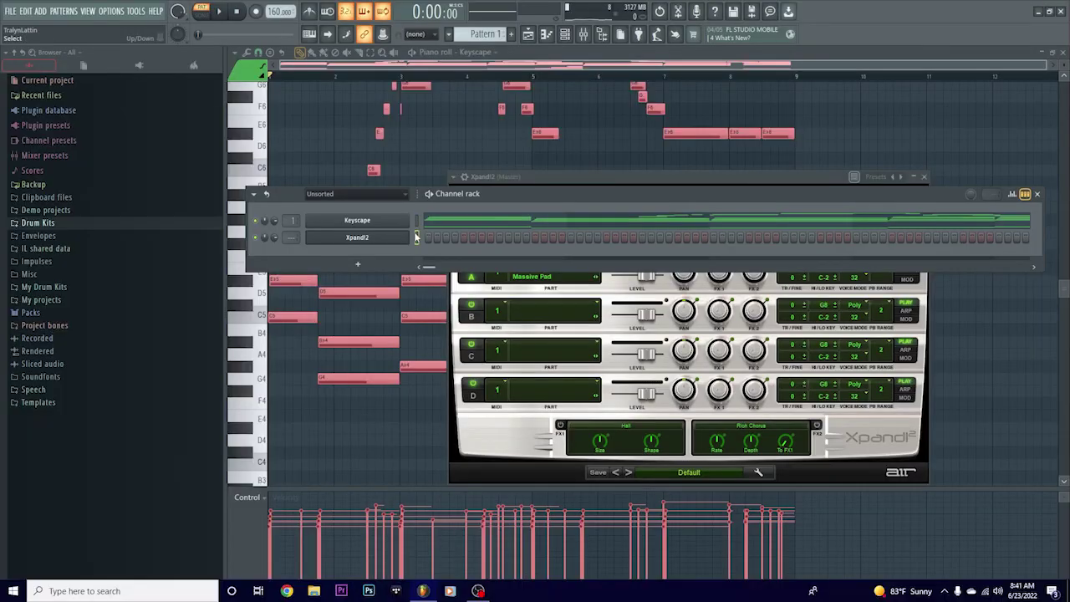
left_click(417, 236)
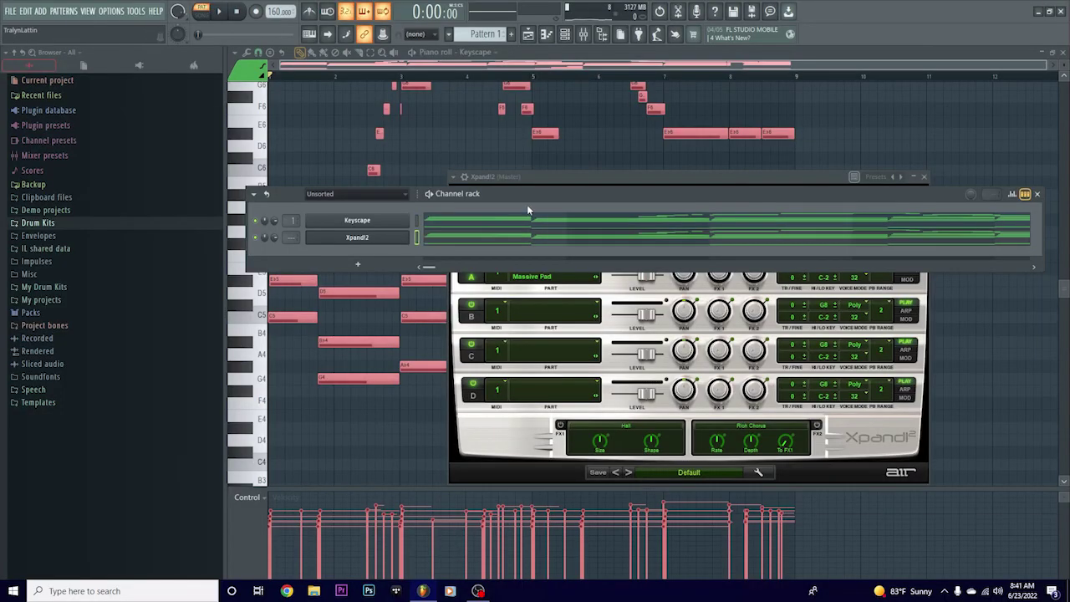
key("space")
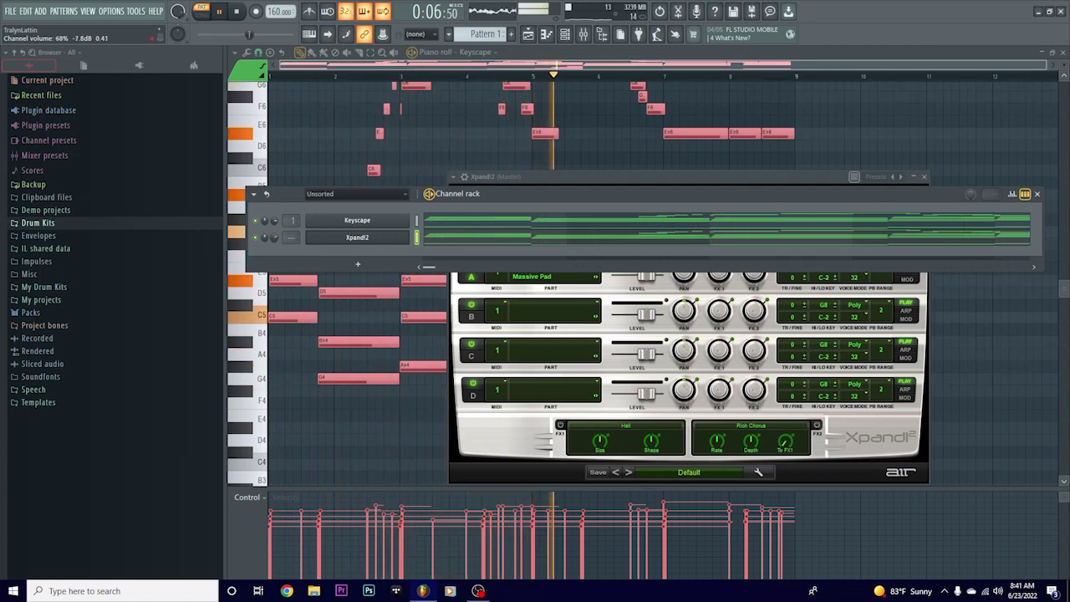
left_click_drag(549, 193, 543, 272)
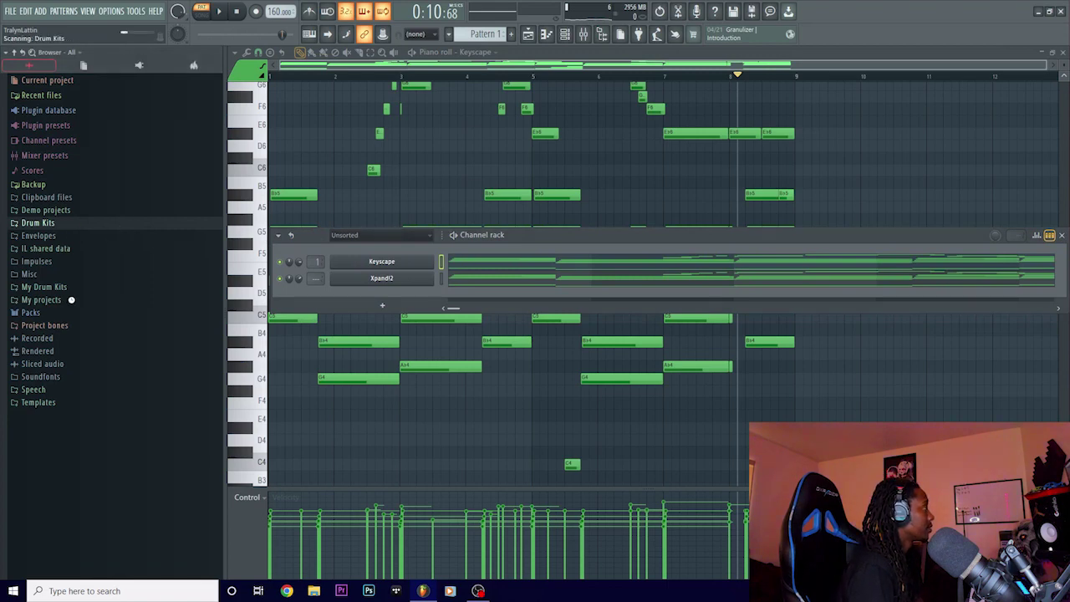
Place the PG CADENCE Accent - Beach - 154 BPM D sample from the CADENCE Oneshot Collection on Track 2 at bar 1.
left_click(37, 223)
scroll(92, 313, "down", 2)
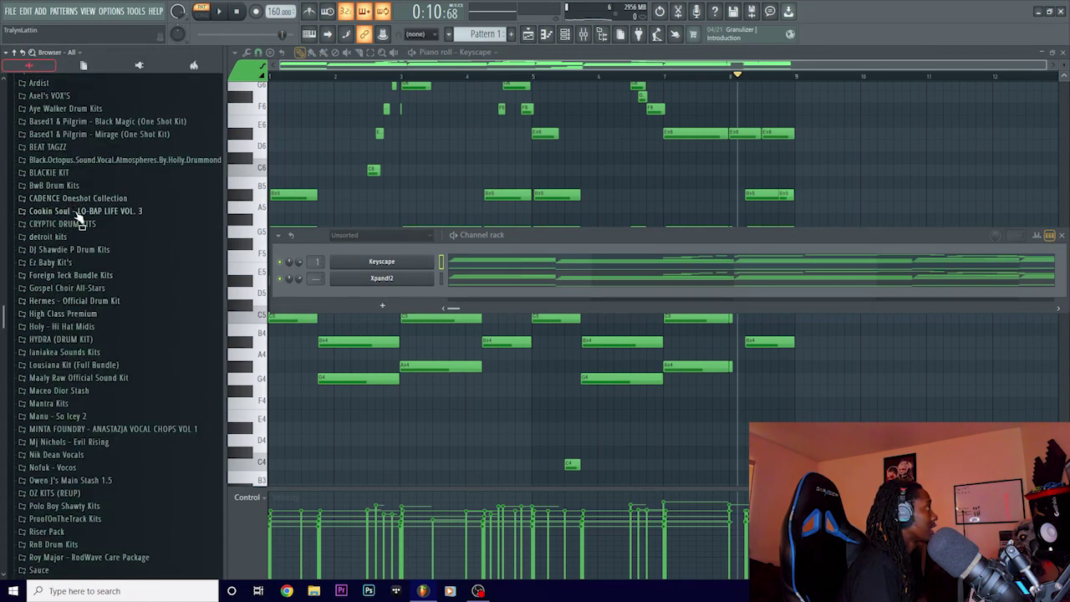
scroll(78, 216, "up", 2)
scroll(115, 315, "up", 2)
left_click(117, 339)
key("F5")
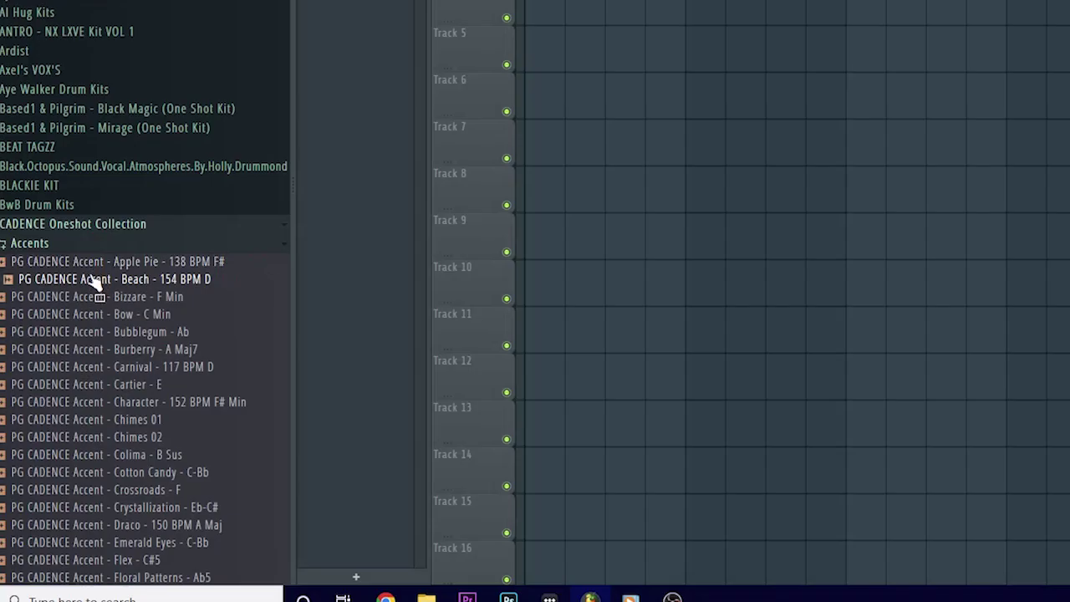
left_click_drag(95, 283, 546, 0)
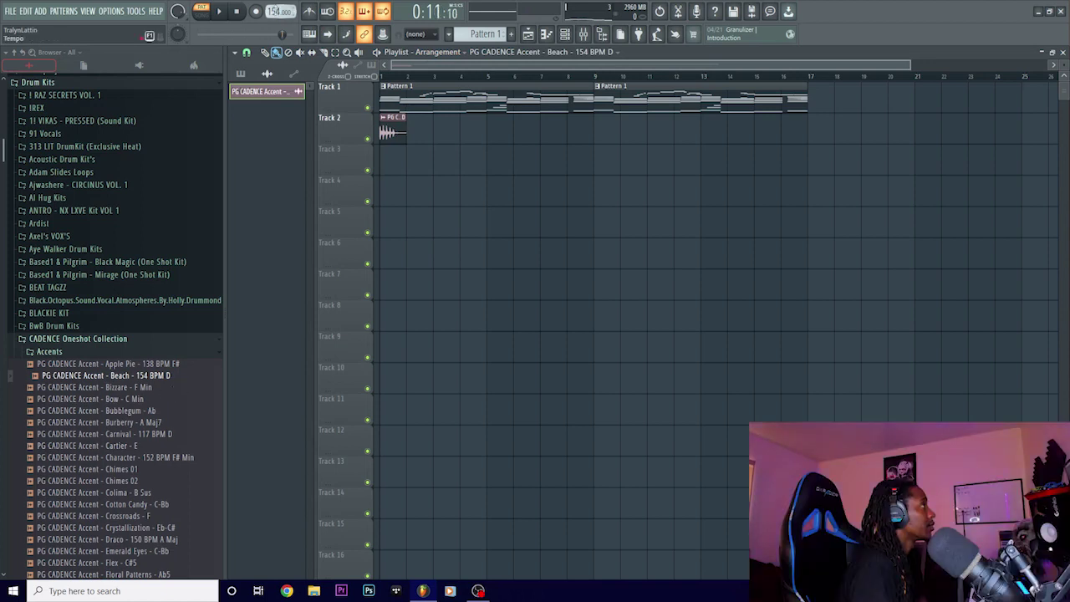
Set the Beach clip's time-stretching mode to Stretch and the project tempo to 160 BPM.
double_click(388, 124)
left_click(512, 159)
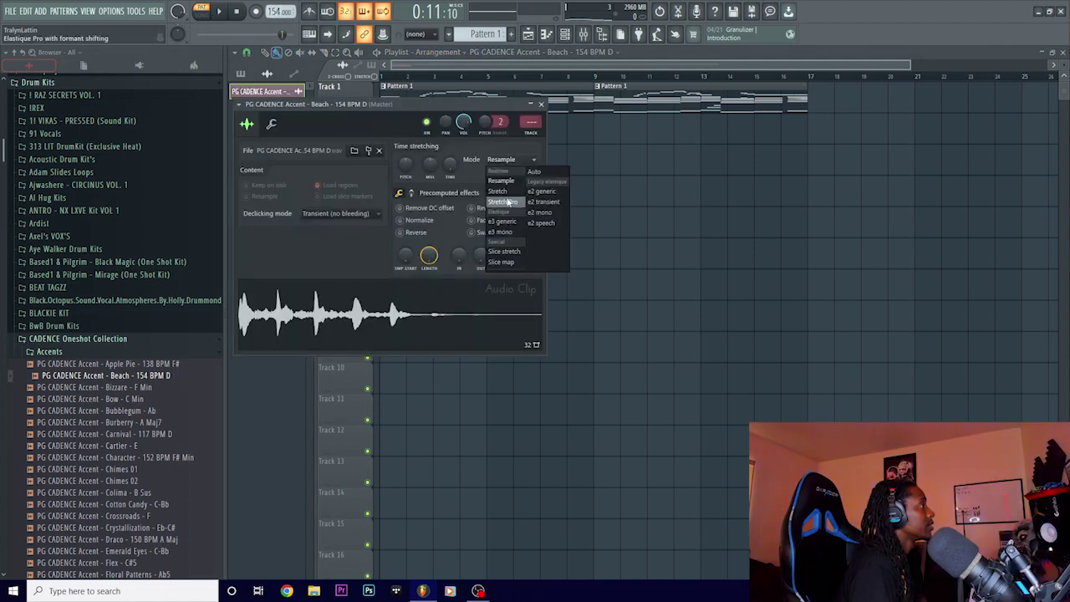
left_click(498, 191)
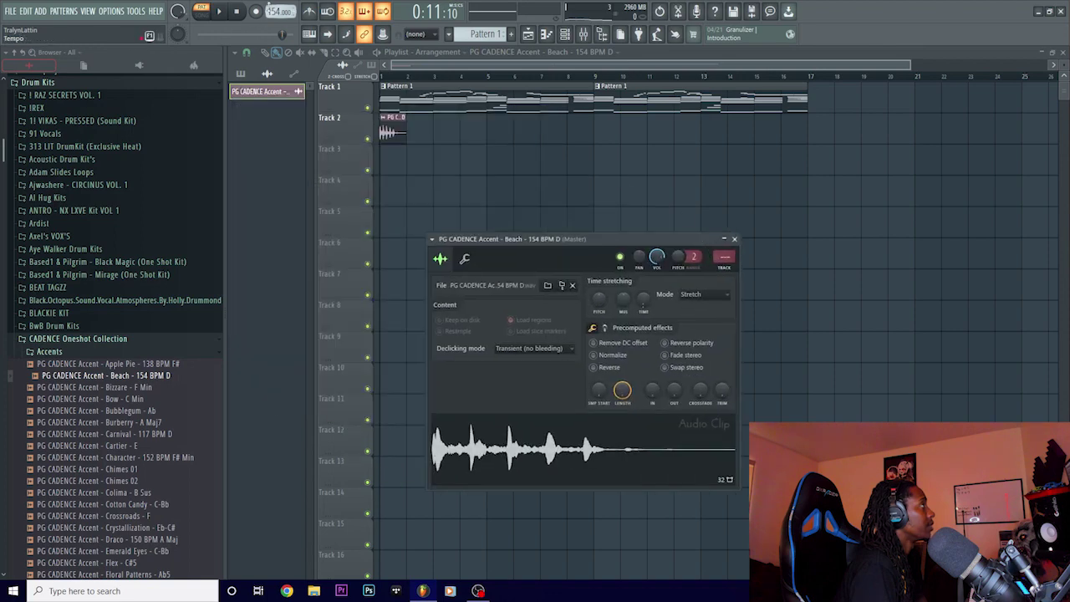
double_click(389, 134)
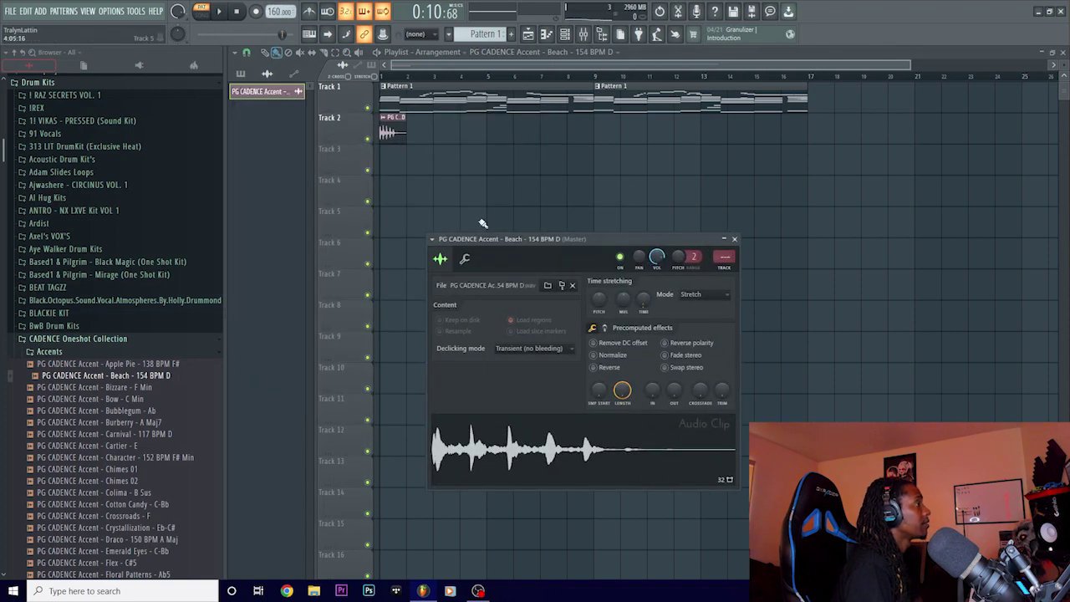
left_click_drag(591, 242, 626, 175)
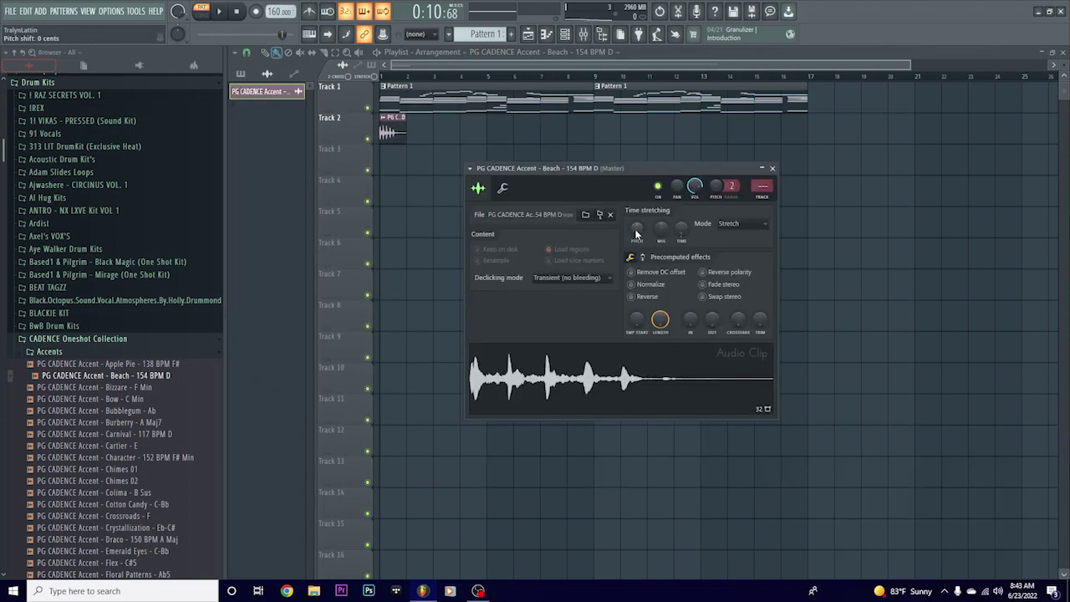
Switch playback to song mode and adjust the Beach clip's pitch by ear against the pattern.
left_click(442, 94)
key("l")
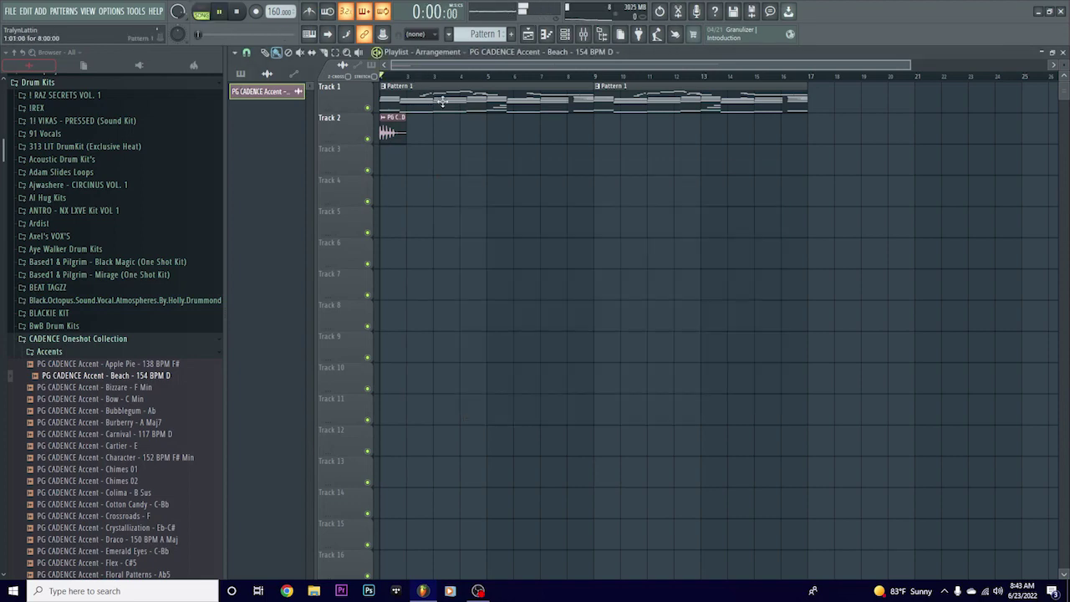
key("space")
key("space")
double_click(400, 126)
key("space")
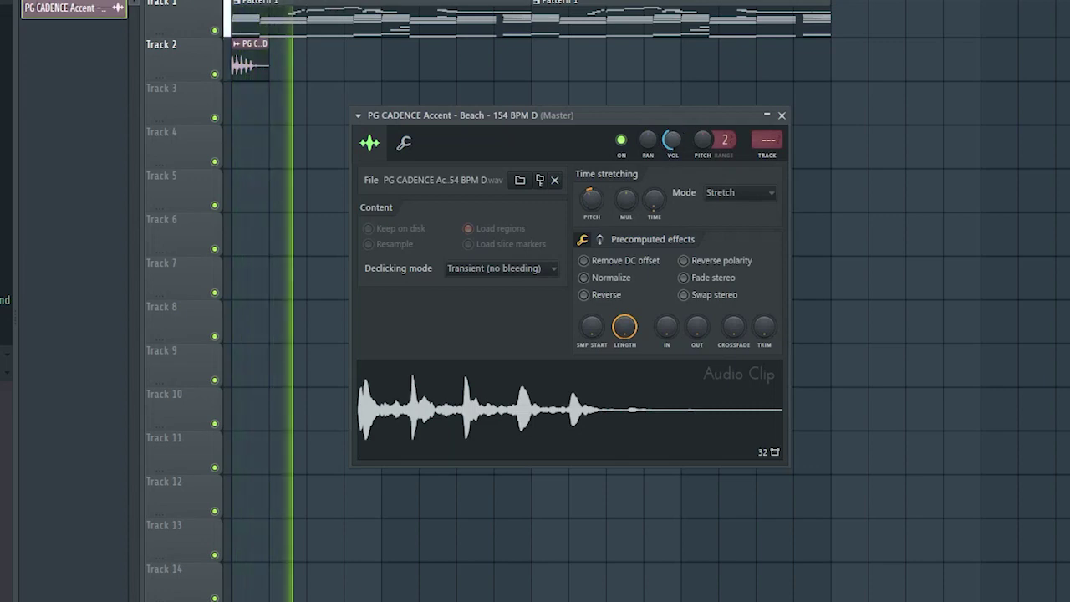
Place copies of the Beach clip on Track 2 at bars 5, 9 and 13.
left_click(333, 62)
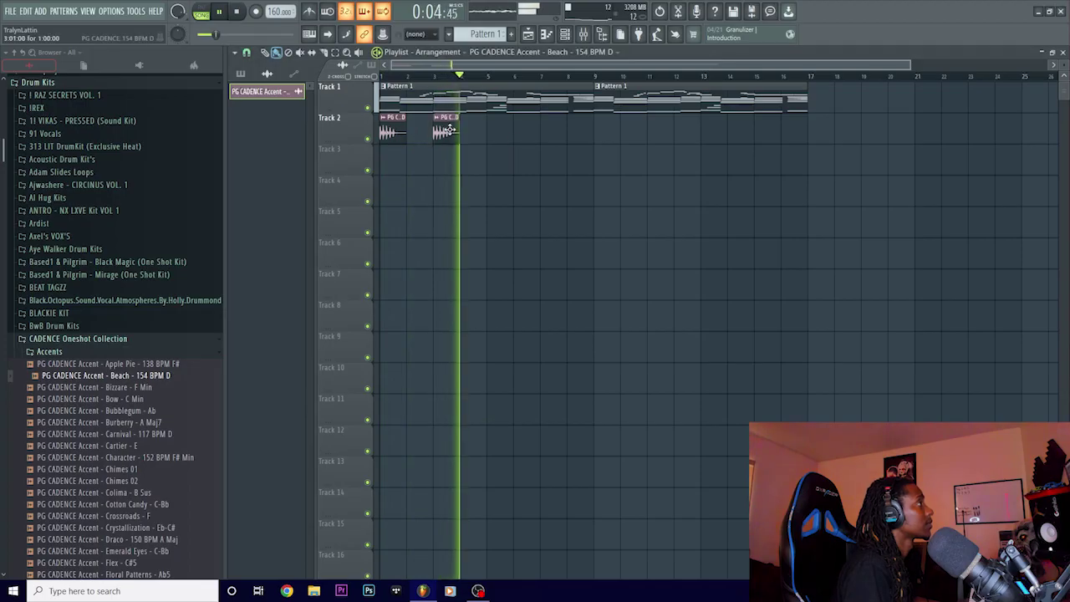
left_click_drag(449, 130, 505, 134)
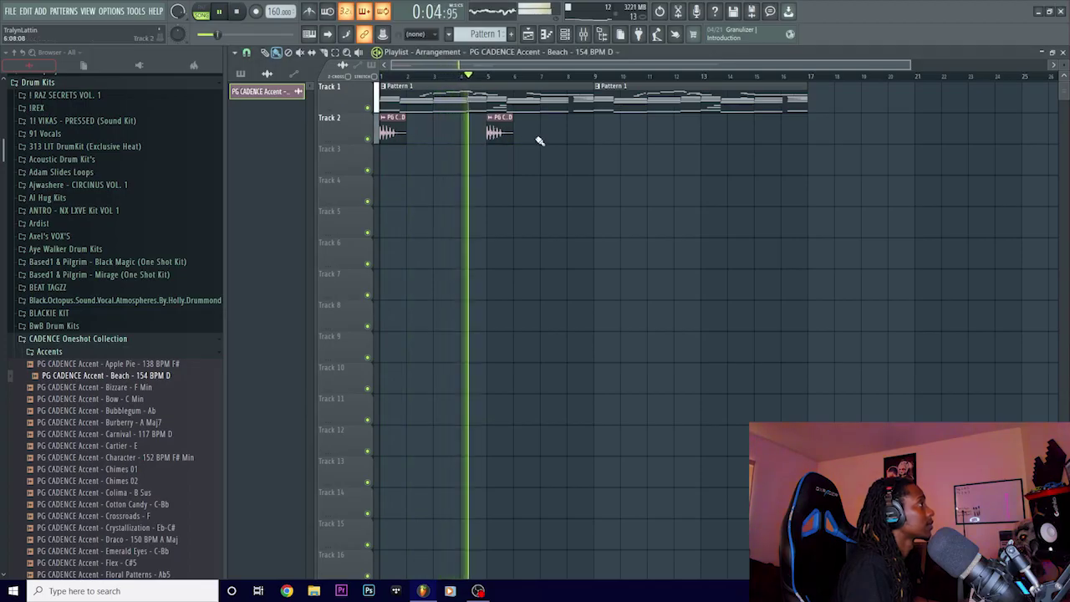
left_click_drag(580, 144, 611, 134)
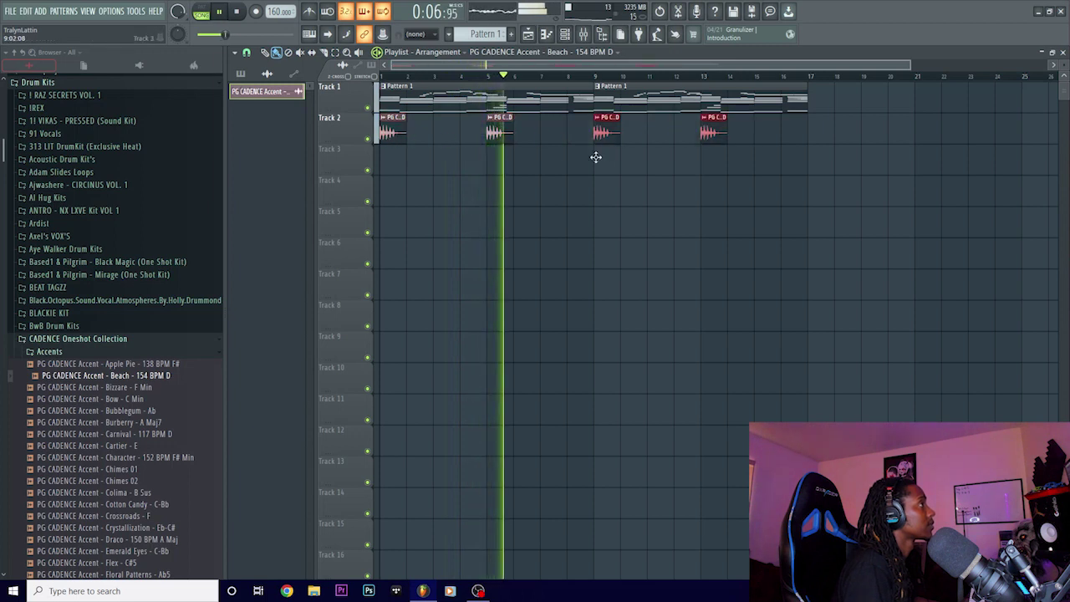
Make a unique, reversed copy of the Beach clip and place it on Track 2 at bar 8, leading into bar 9.
scroll(585, 86, "up", 3)
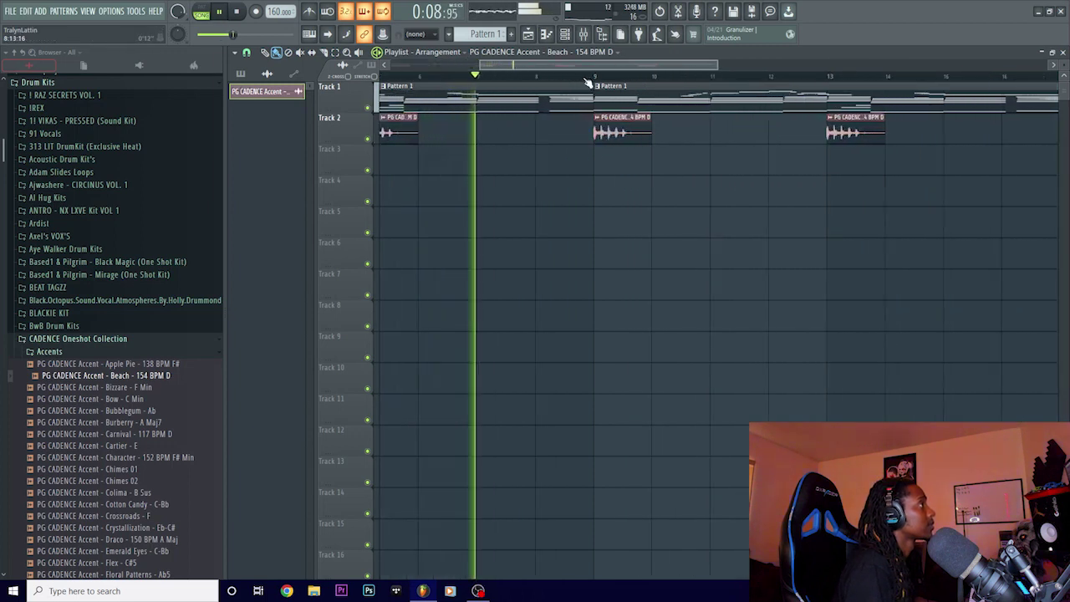
key("space")
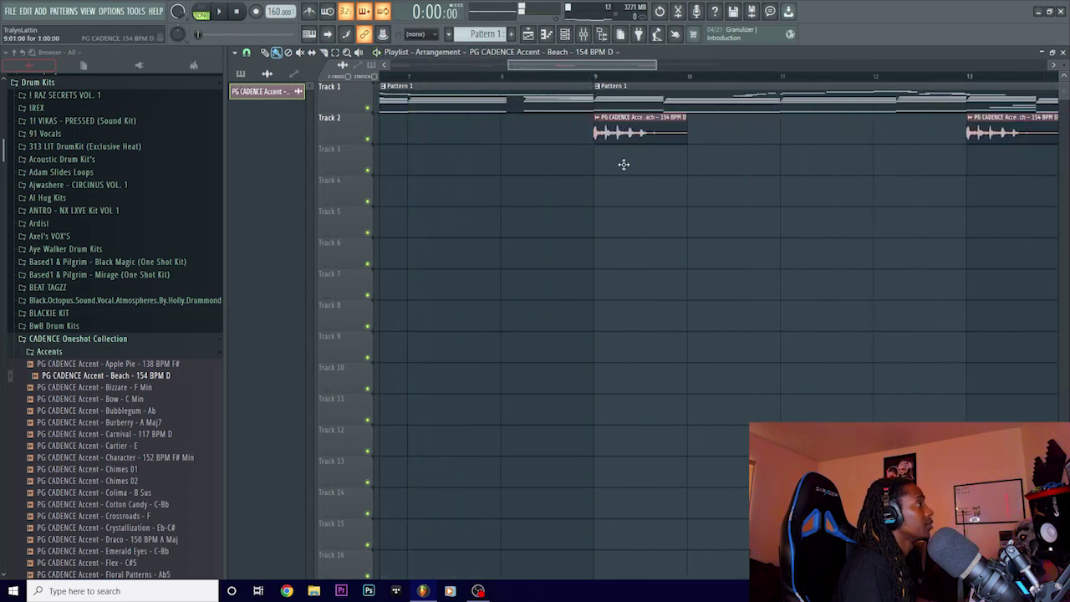
left_click(599, 149)
left_click(623, 182)
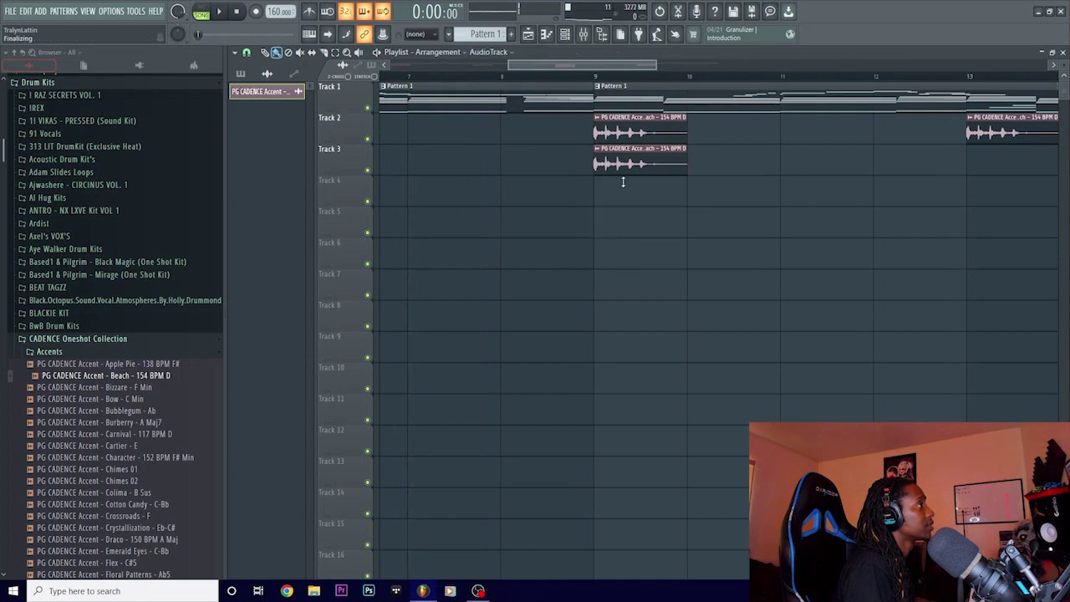
double_click(626, 163)
left_click(414, 247)
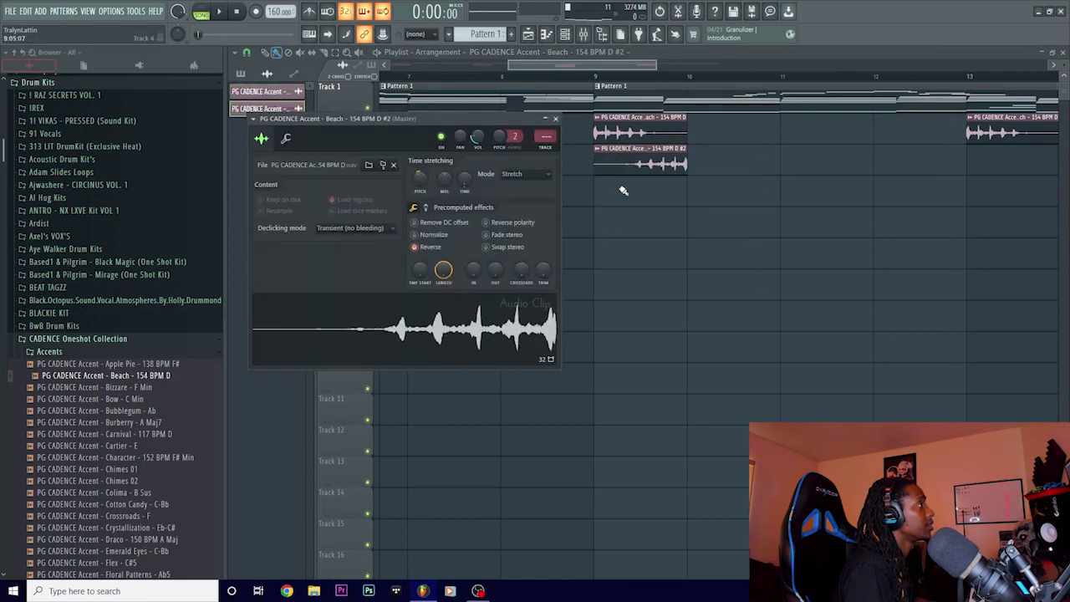
left_click(555, 117)
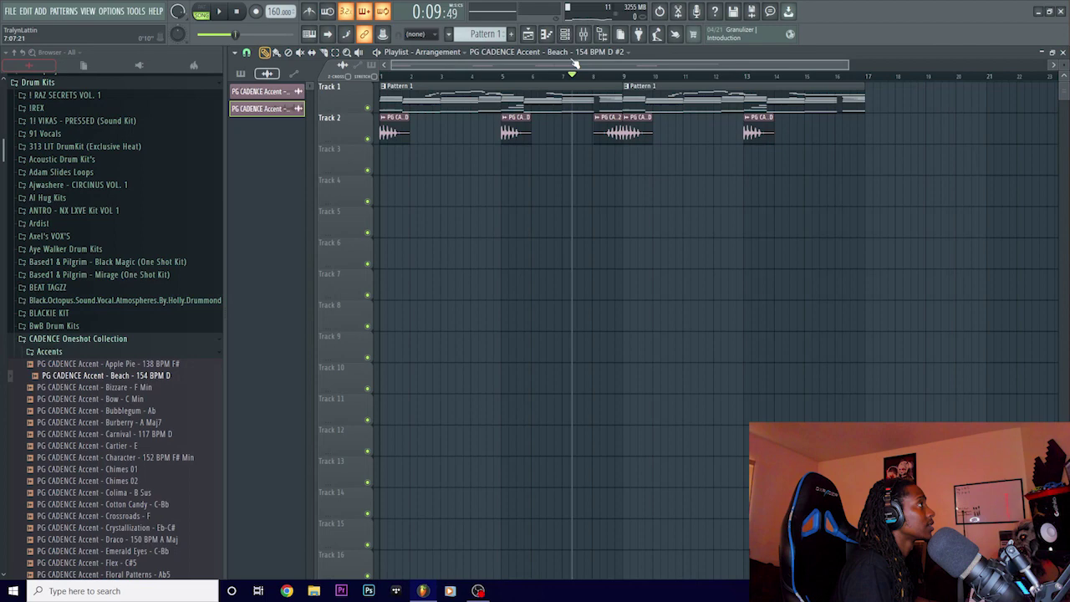
Route the original and reversed Beach accent channels to mixer insert 2.
key("F6")
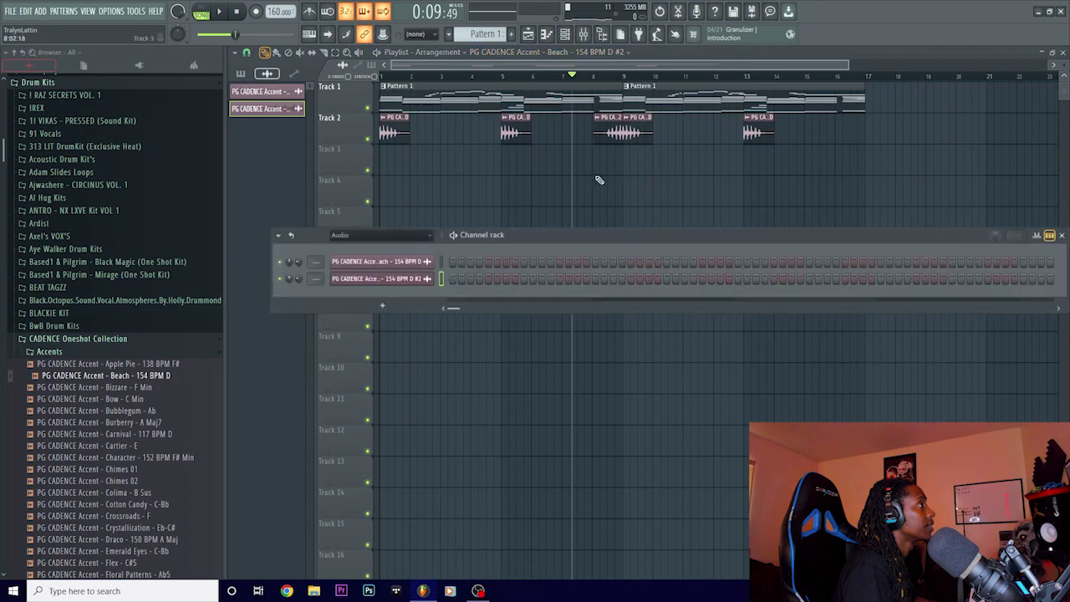
left_click(586, 36)
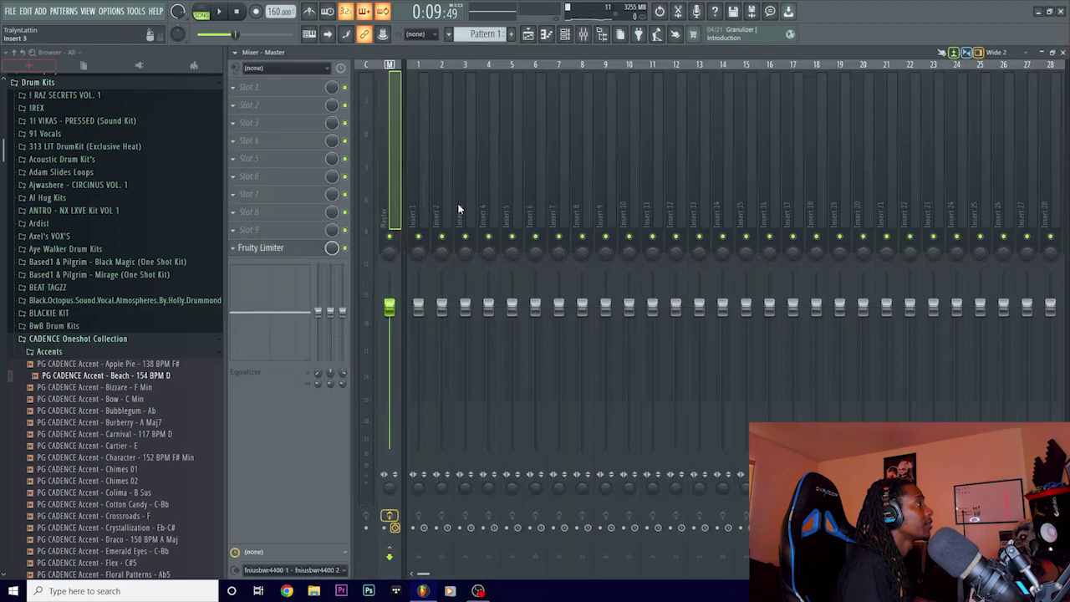
left_click(442, 125)
right_click(453, 62)
mouse_move(490, 187)
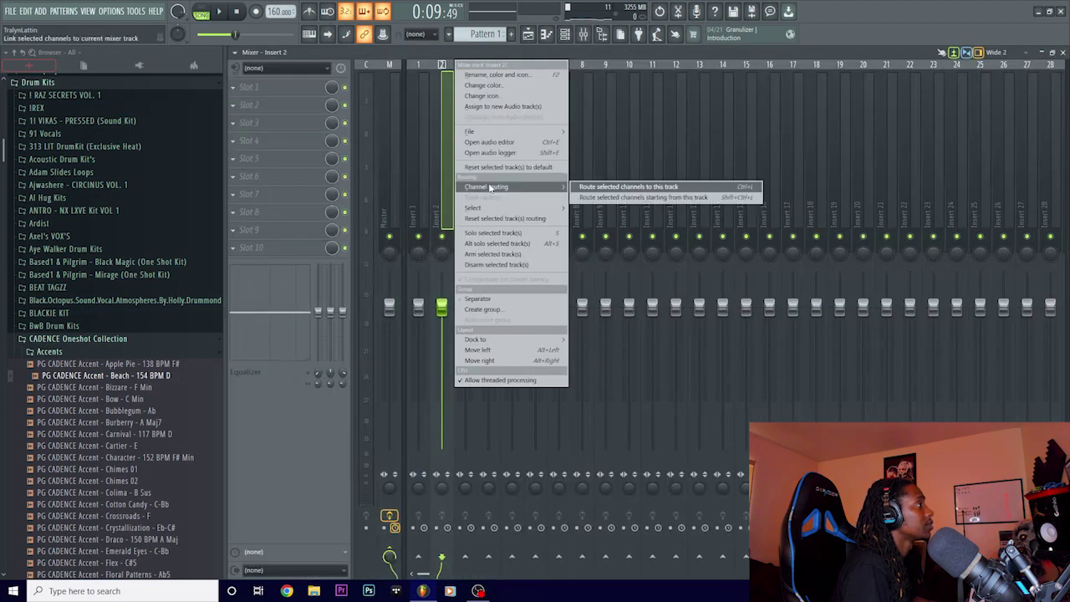
left_click(618, 187)
Add ValhallaVintageVerb to the Beach insert with mix 40%, decay 1.59 s and low cut 570 Hz.
left_click(322, 90)
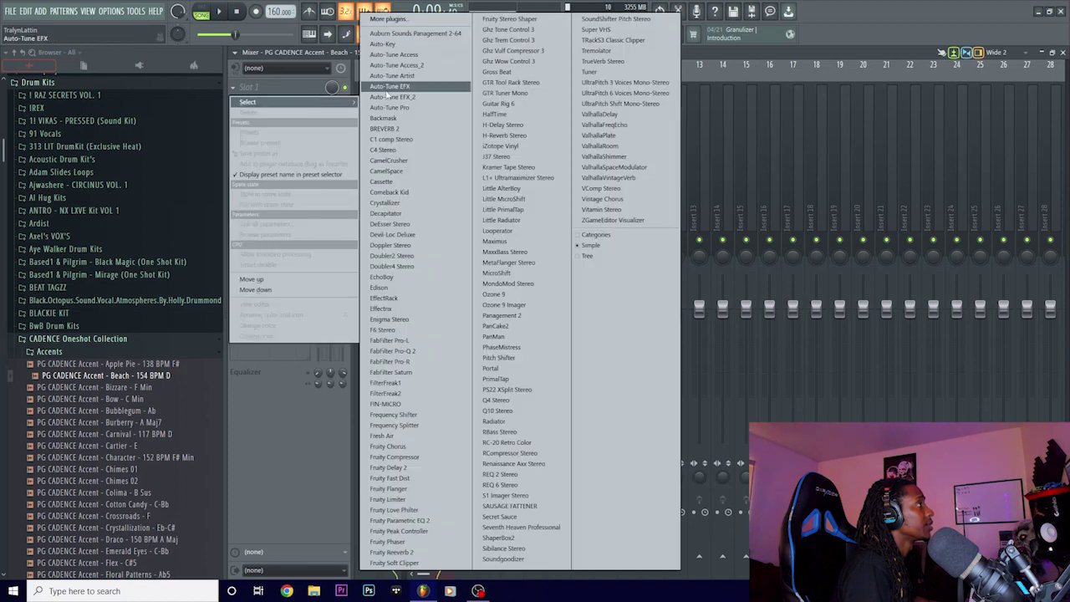
left_click(644, 179)
left_click_drag(410, 294, 411, 319)
left_click_drag(358, 285, 358, 295)
left_click_drag(419, 299, 420, 312)
left_click_drag(803, 346, 791, 282)
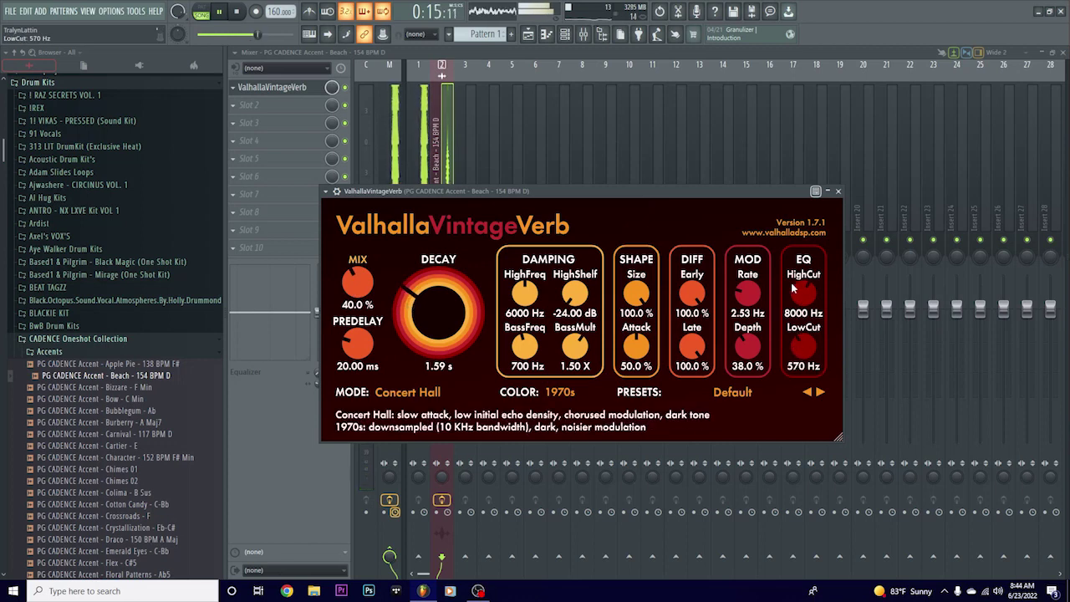
Move the reverb to the second effect slot, insert Fruity Parametric EQ 2 before it and adjust the order of band 1.
left_click_drag(731, 199, 904, 214)
left_click_drag(290, 92, 288, 105)
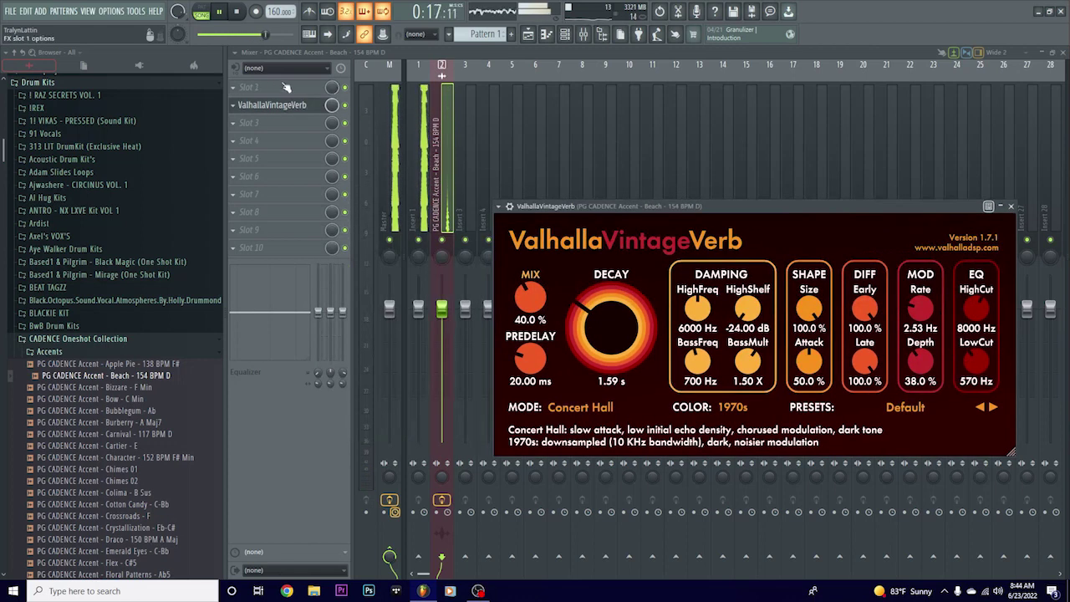
left_click(285, 90)
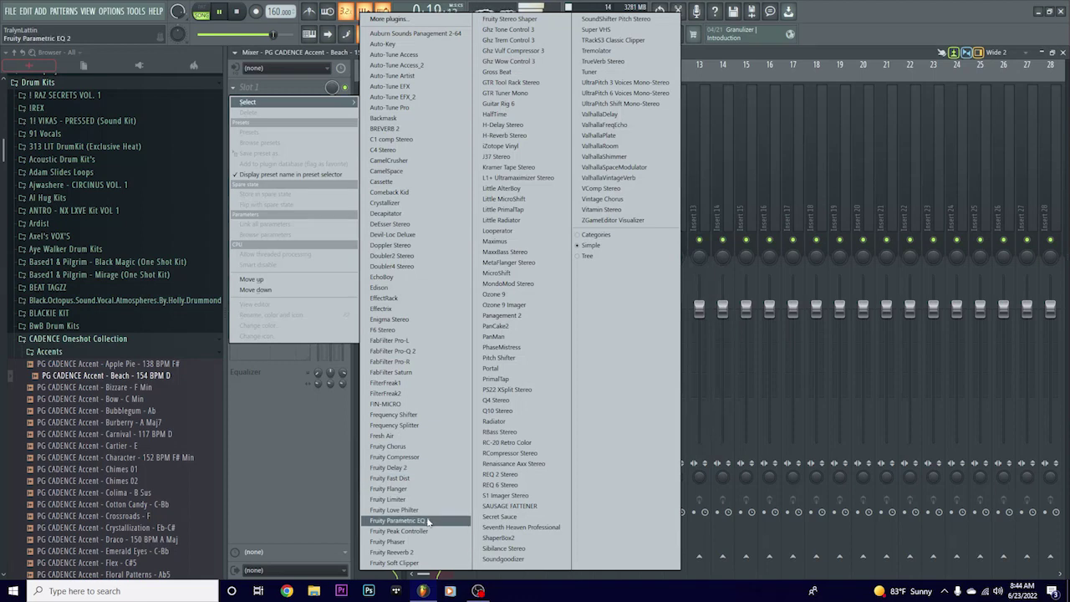
left_click(427, 521)
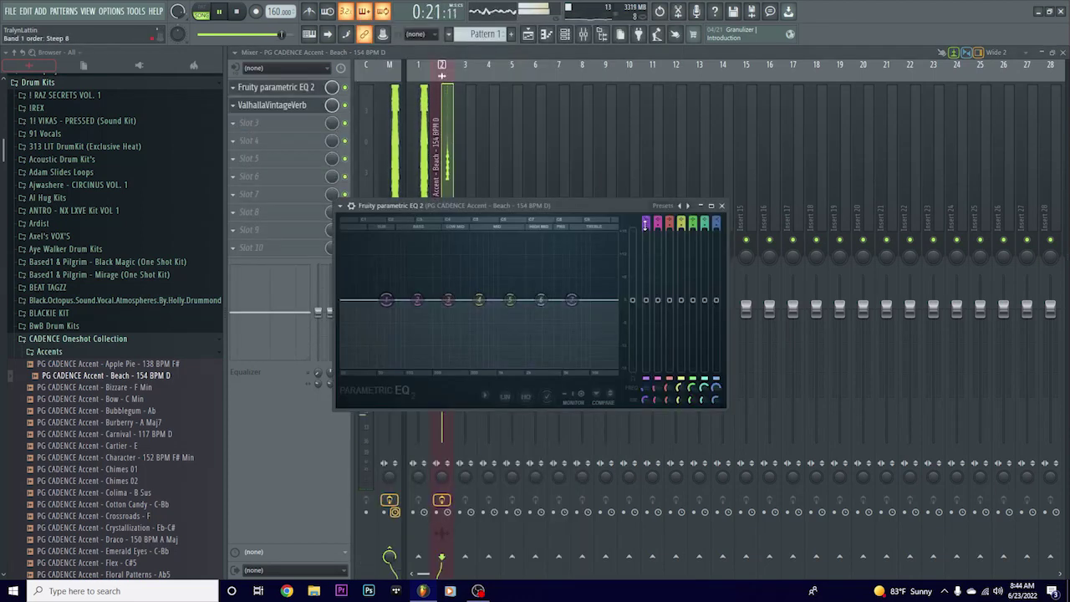
left_click_drag(644, 225, 644, 242)
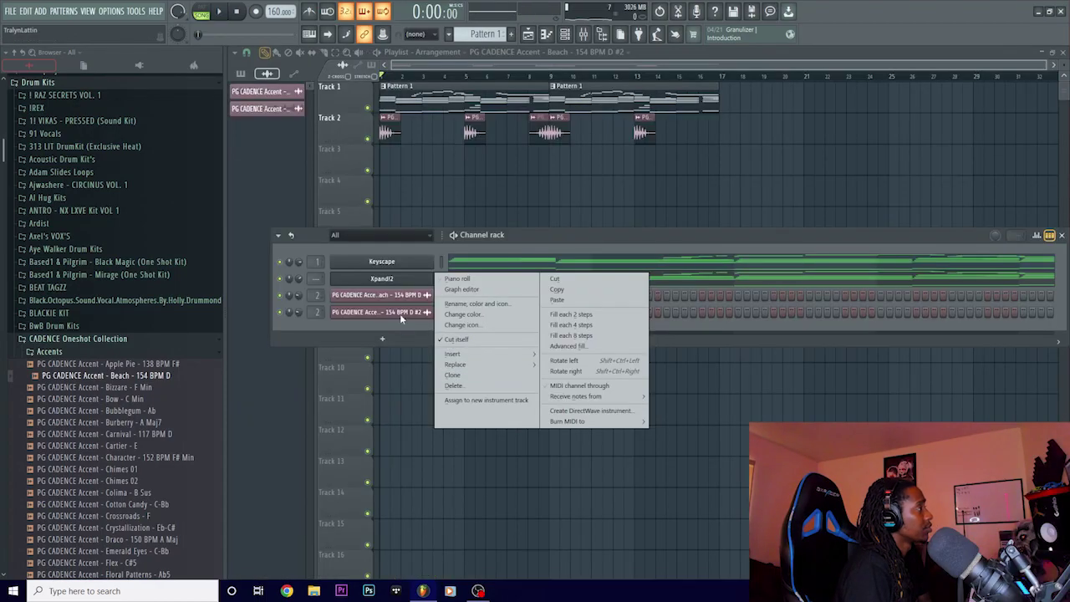
Listen to the Xpand!2 #2 melody against the progression and stop playback.
left_click(404, 282)
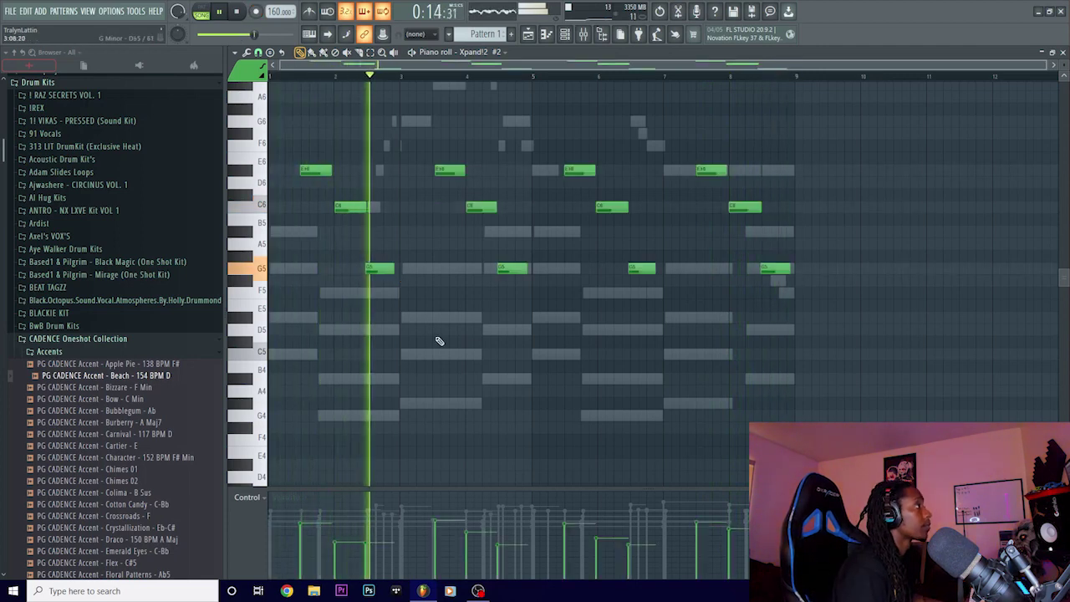
scroll(501, 351, "up", 4)
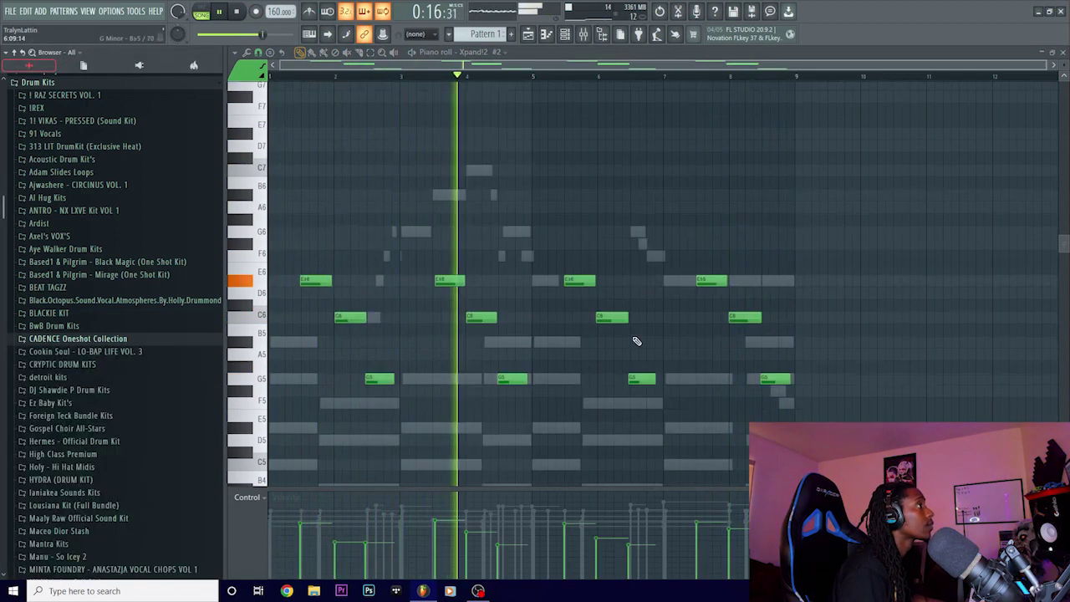
key("space")
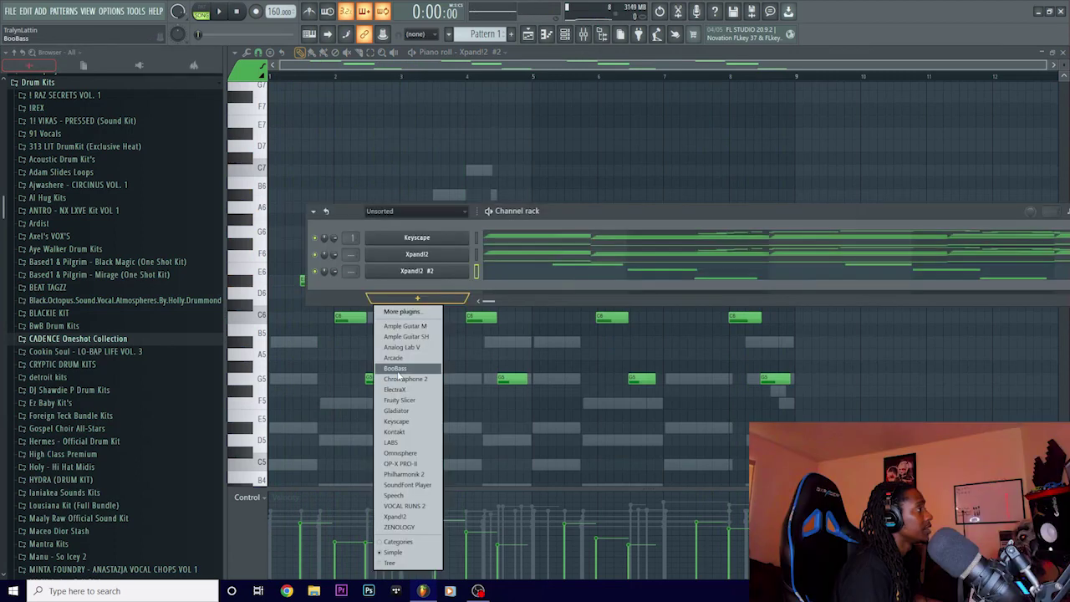
Add a BooBass channel and open its empty piano roll.
left_click(399, 376)
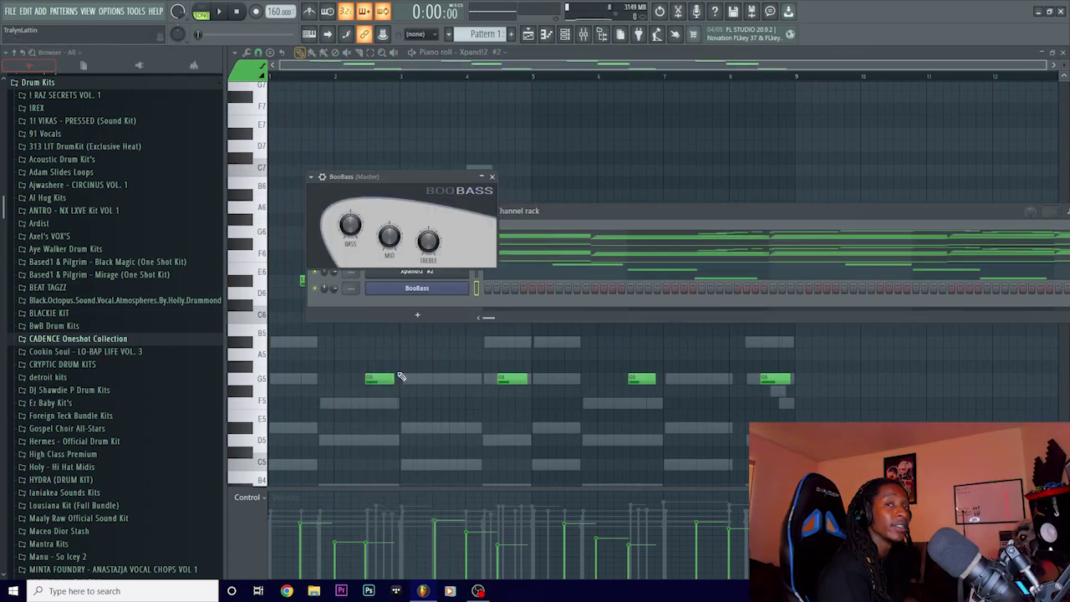
right_click(422, 294)
left_click(502, 291)
Draw a four-bar bass line of C3, G2, Ab2 and Bb2 matching the ghost root notes and duplicate it through bar 8.
left_click(278, 244)
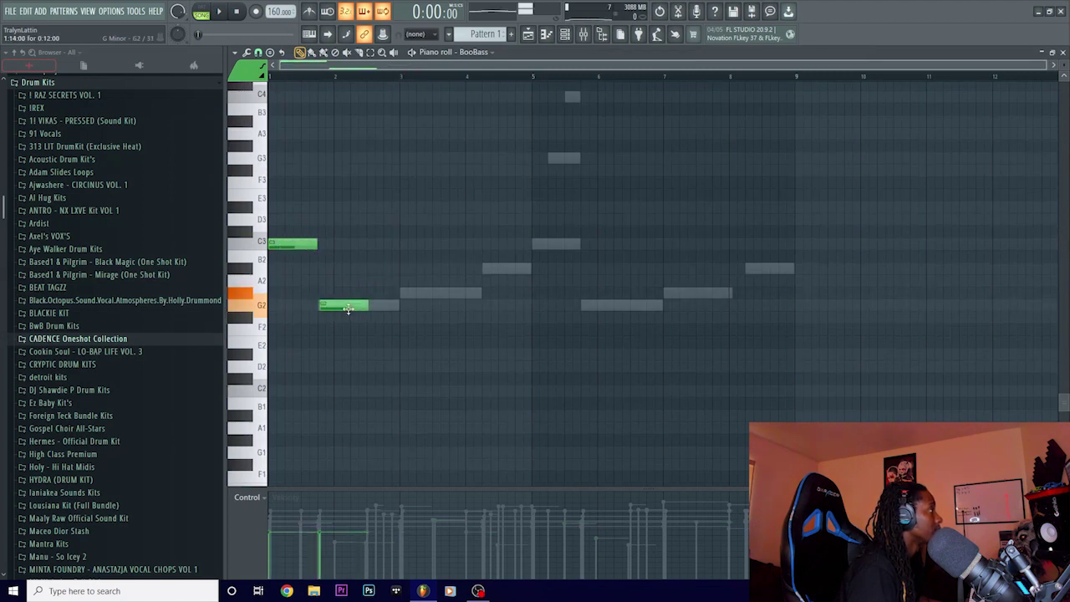
scroll(367, 275, "up", 2)
left_click(280, 318)
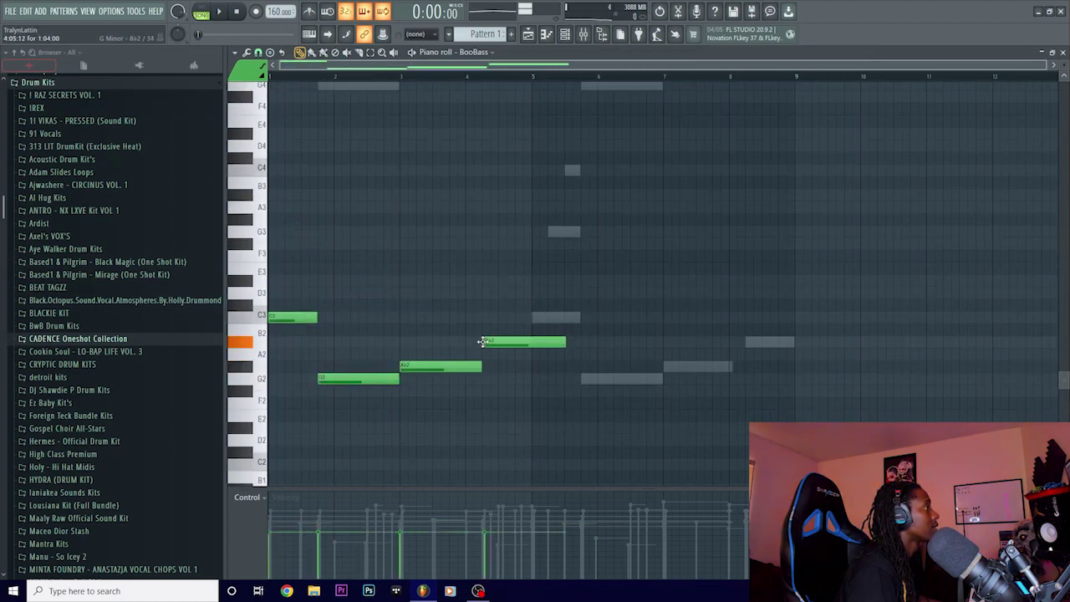
scroll(561, 341, "up", 1)
left_click(259, 53)
left_click(276, 170)
left_click_drag(562, 341, 532, 341)
key("ctrl+b")
scroll(535, 226, "down", 1)
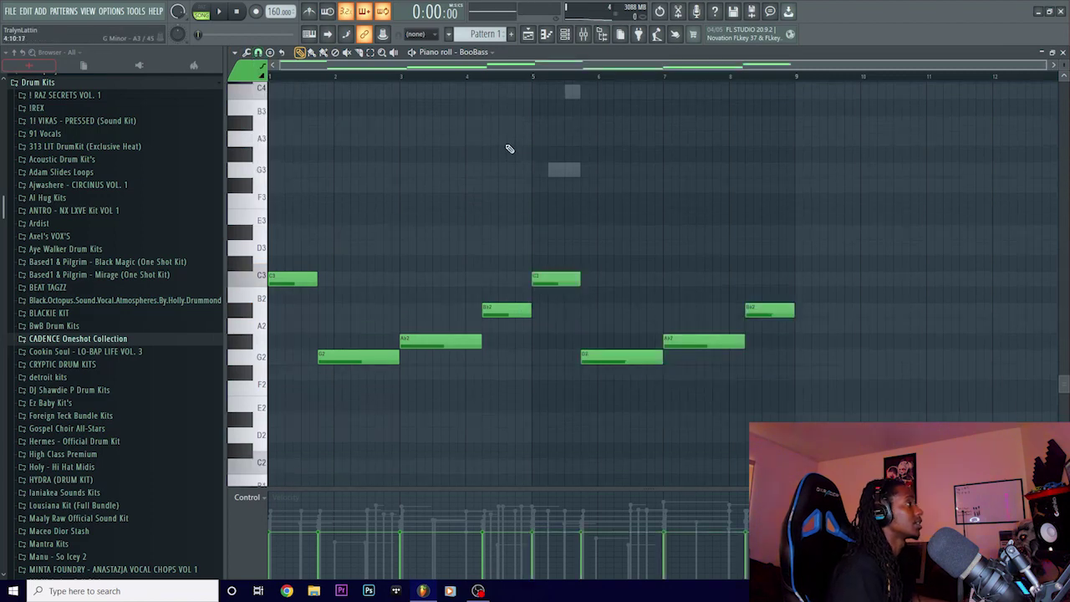
Transpose the whole BooBass line up two octaves and play it back.
scroll(644, 232, "up", 2)
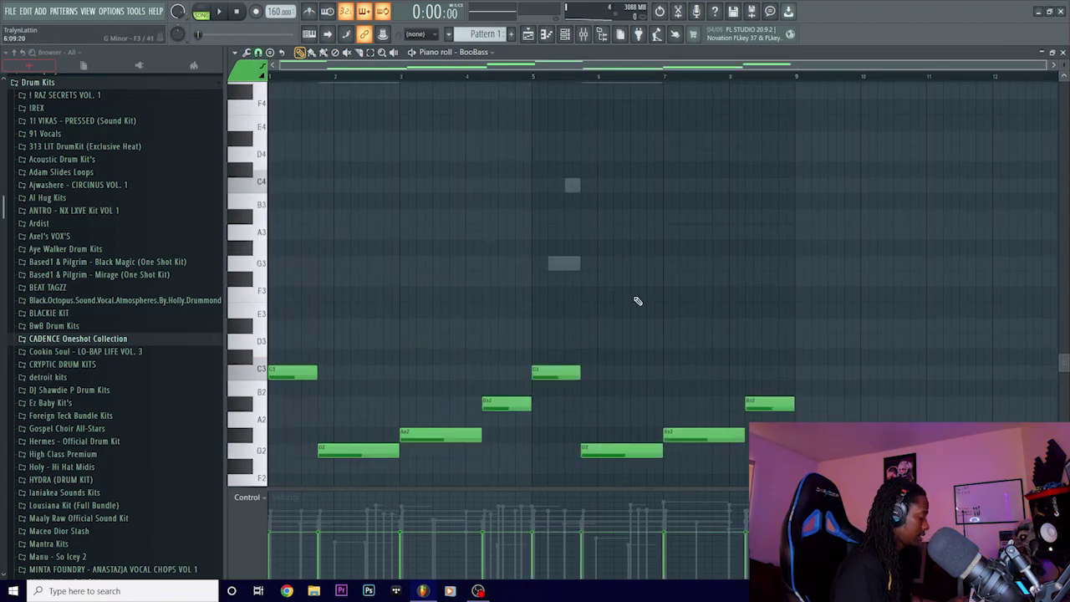
key("ctrl+Up")
key("ctrl+Up")
key("space")
Shorten the G4 note in bar 2 and fill the rest of the bar with a short run on C5, Bb4, F4 and G4.
scroll(610, 296, "up", 7)
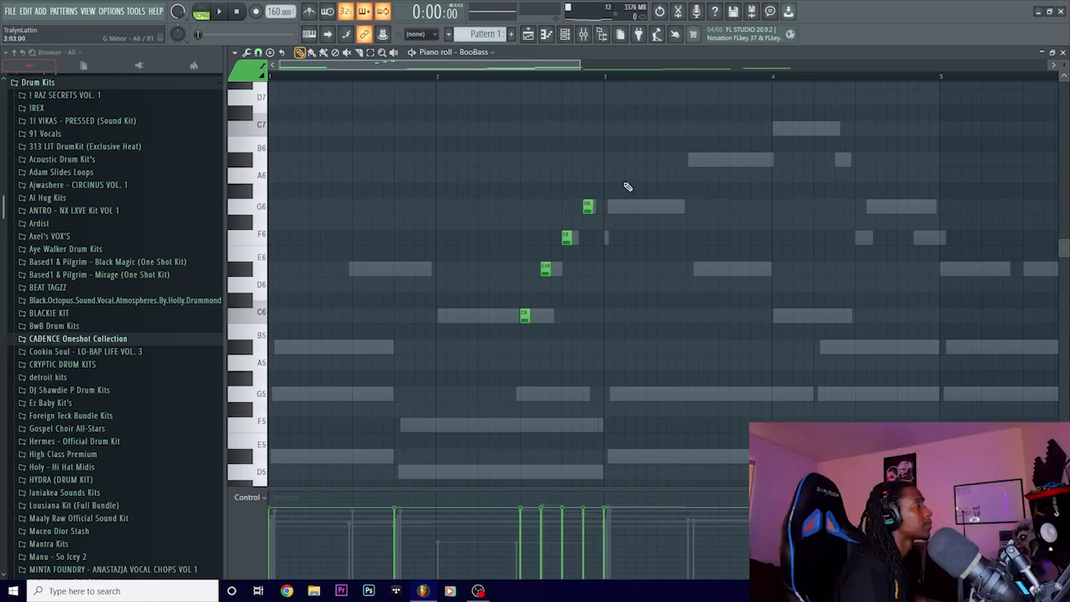
scroll(628, 250, "down", 3)
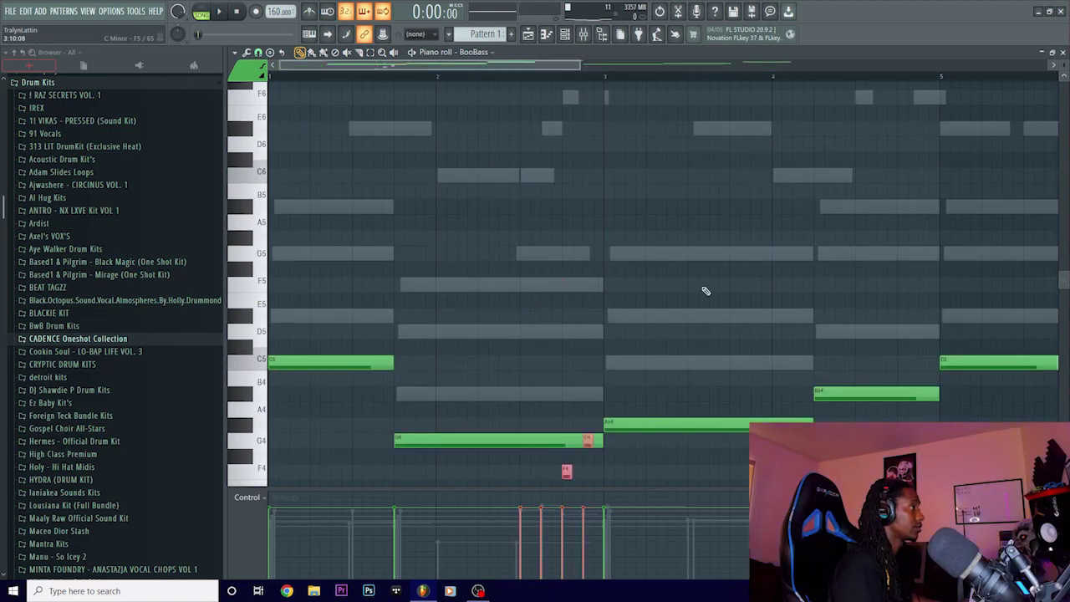
scroll(622, 265, "down", 4)
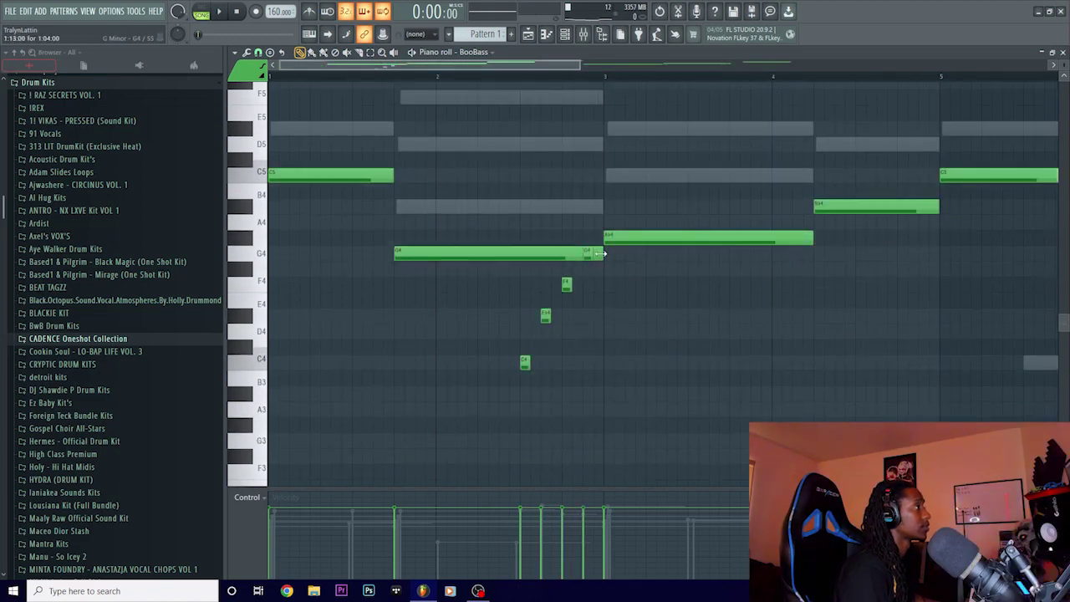
key("space")
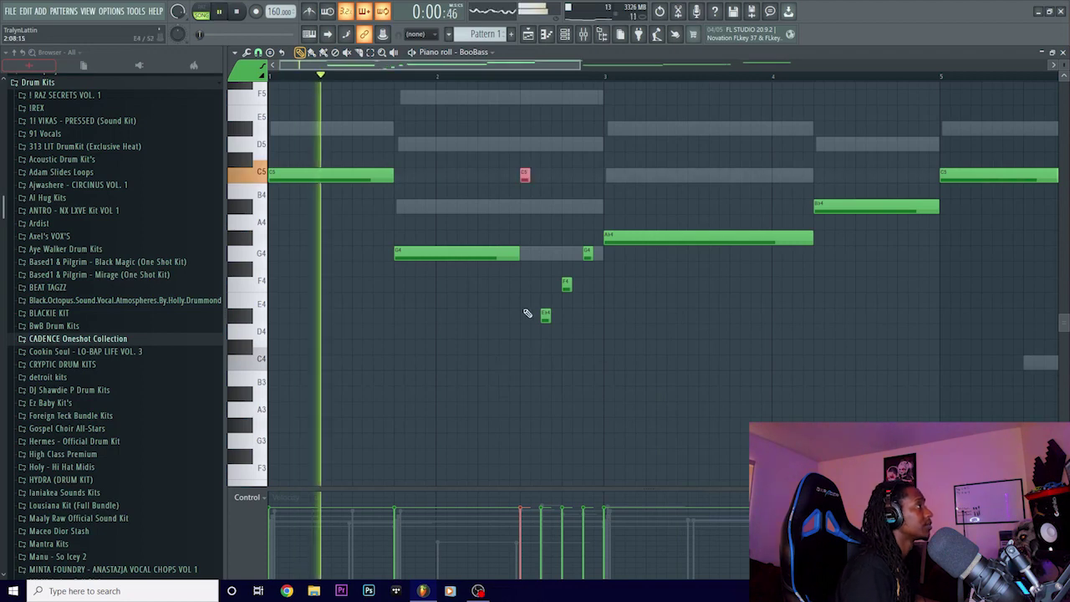
left_click_drag(545, 315, 543, 204)
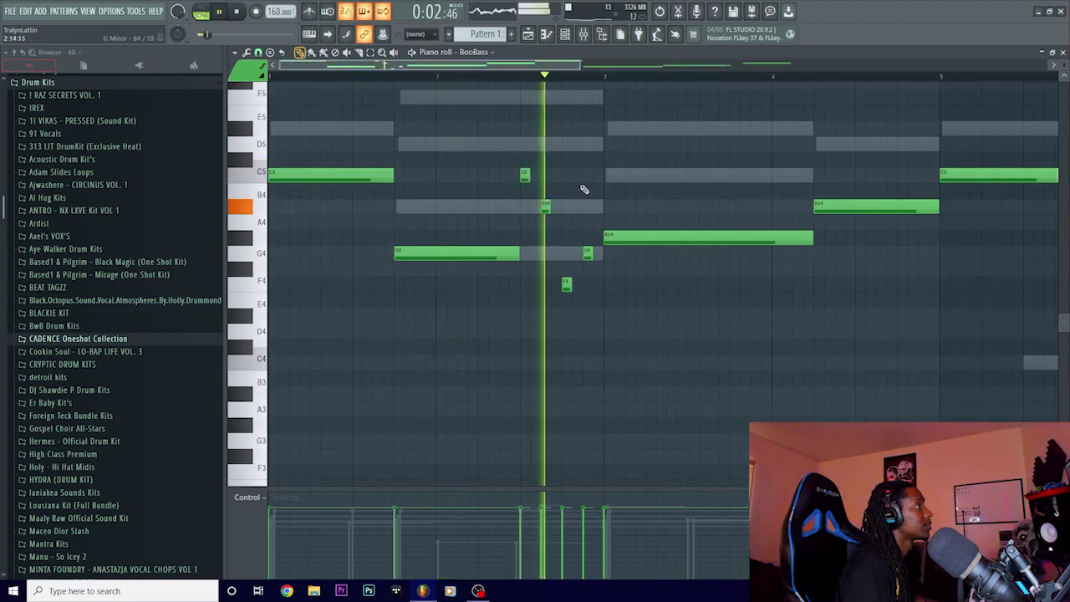
Select all the BooBass notes, raise their velocity to maximum and listen to the result.
scroll(550, 81, "down", 2)
scroll(549, 81, "down", 3)
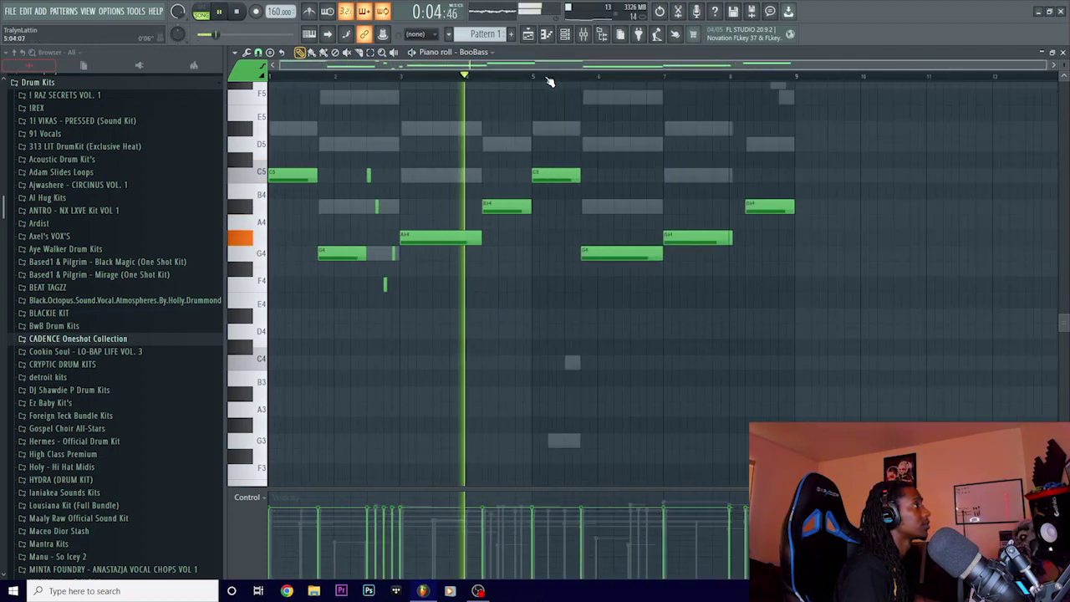
scroll(643, 401, "up", 4)
left_click_drag(878, 215, 266, 496)
scroll(460, 408, "up", 3)
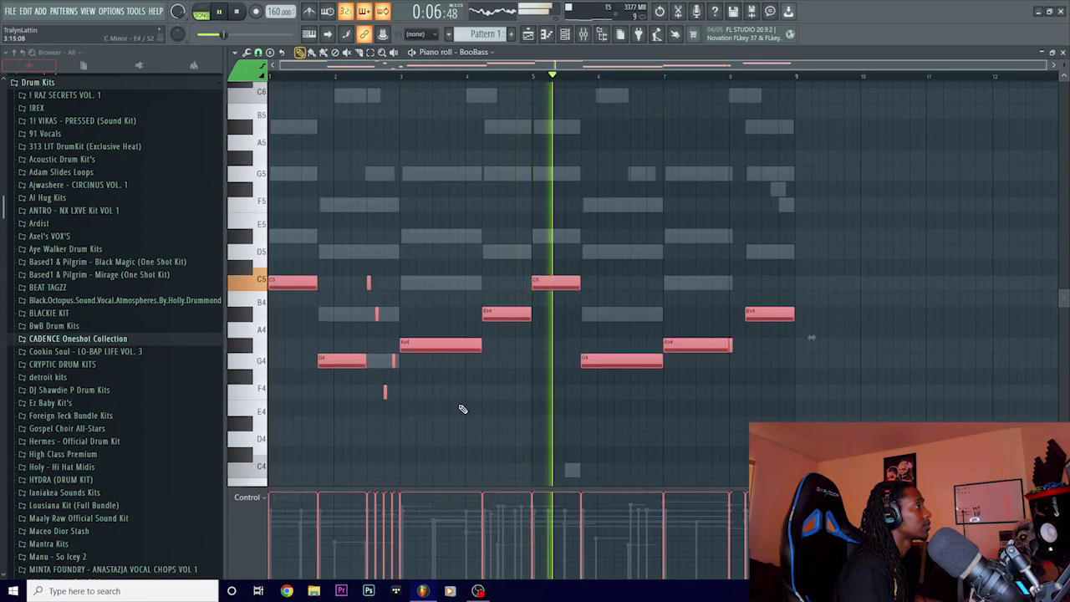
left_click(622, 449, "ctrl")
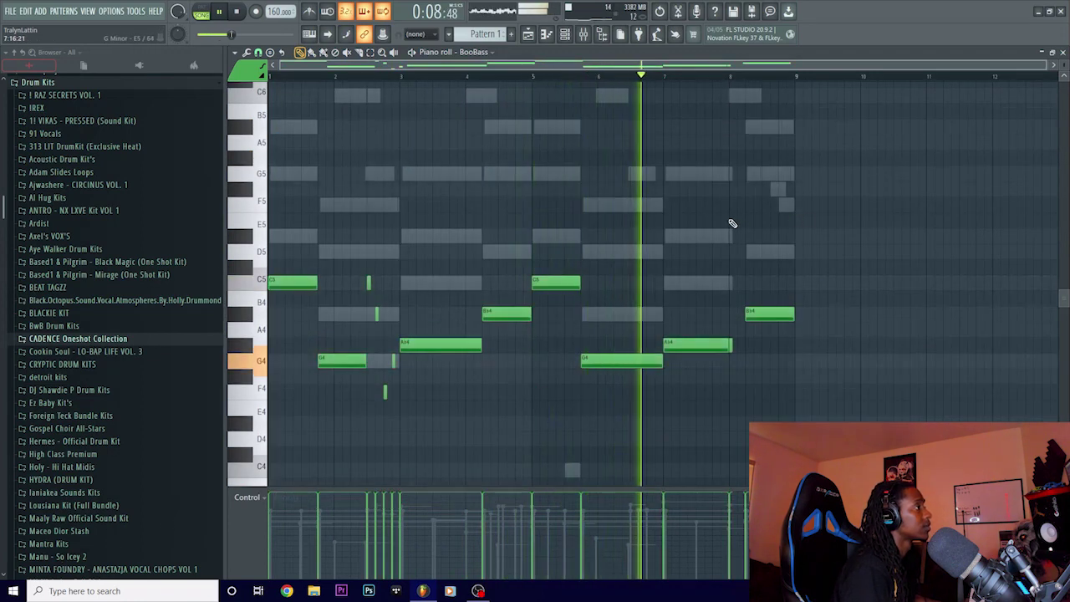
key("space")
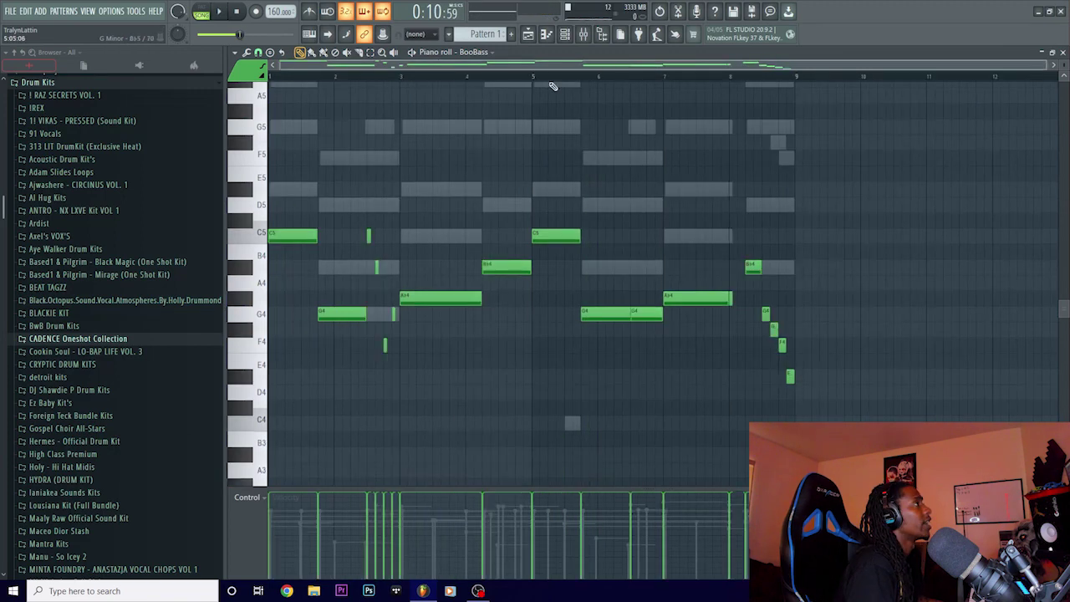
Transpose the notes of all the instrument channels up three semitones.
left_click(570, 37)
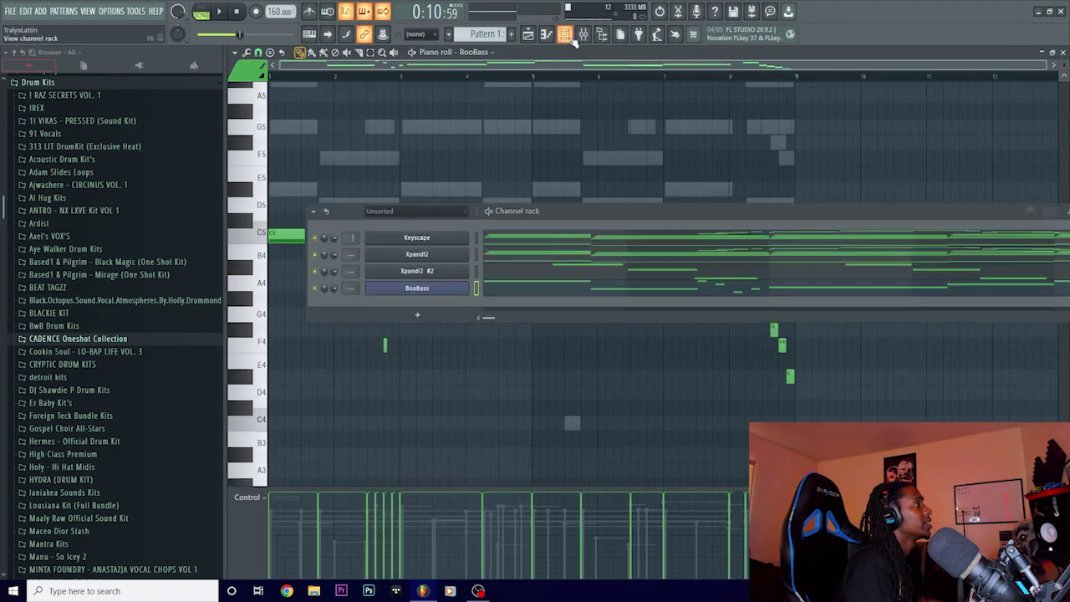
left_click(315, 212)
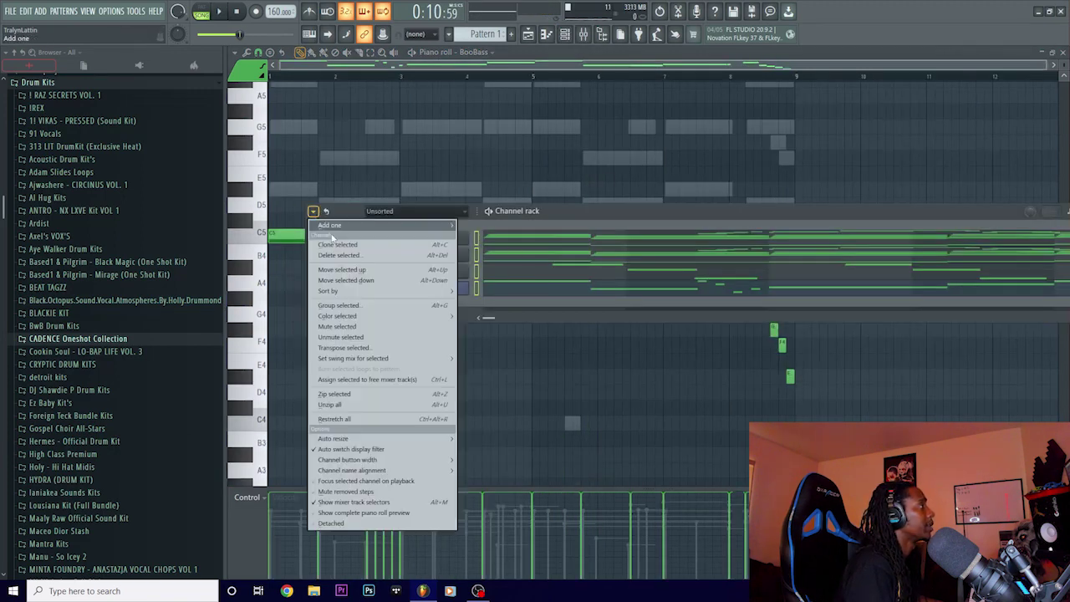
left_click(320, 358)
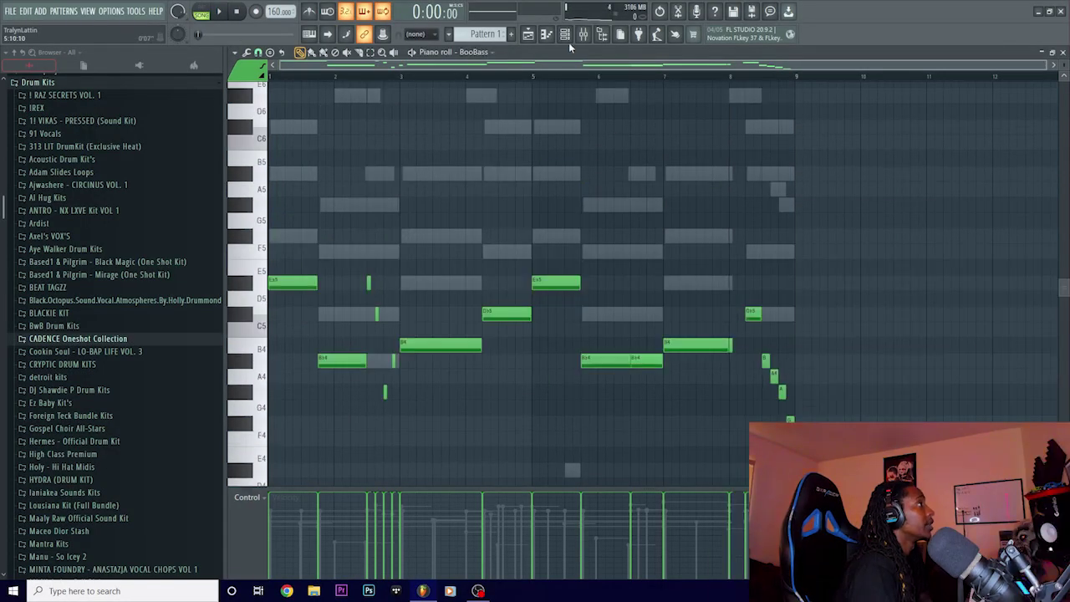
Toggle the Keyscape channel's mute and solo states in the channel rack and play the transposed arrangement.
left_click(565, 34)
right_click(280, 219)
left_click(281, 222)
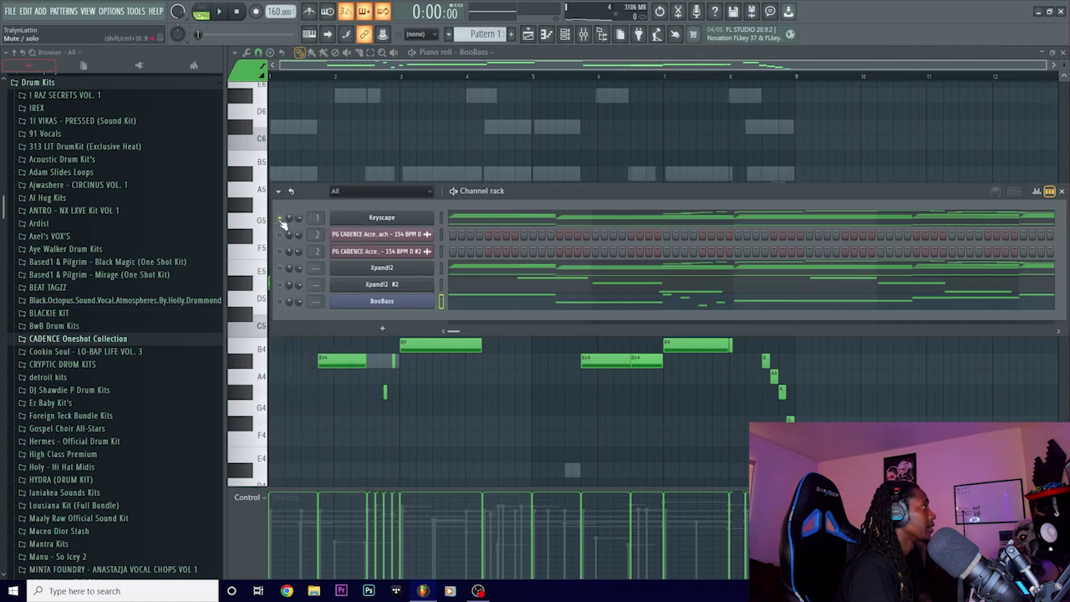
right_click(282, 221)
left_click(282, 223)
key("space")
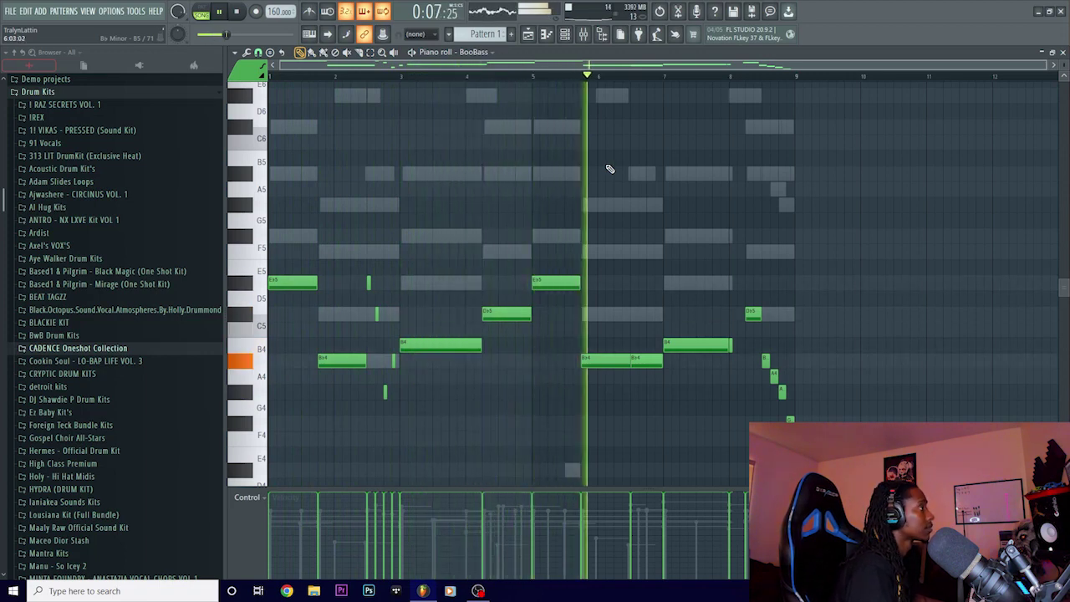
Move both Crystallization clips in the playlist from Track 8 up to Track 7.
left_click(527, 34)
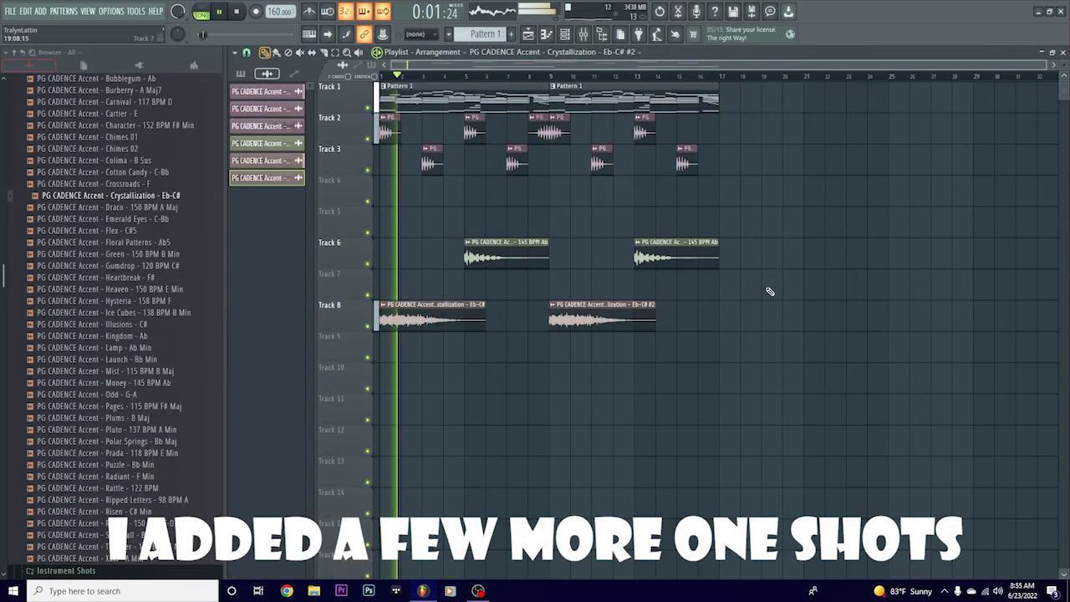
left_click_drag(705, 306, 342, 391)
key("shift+Up")
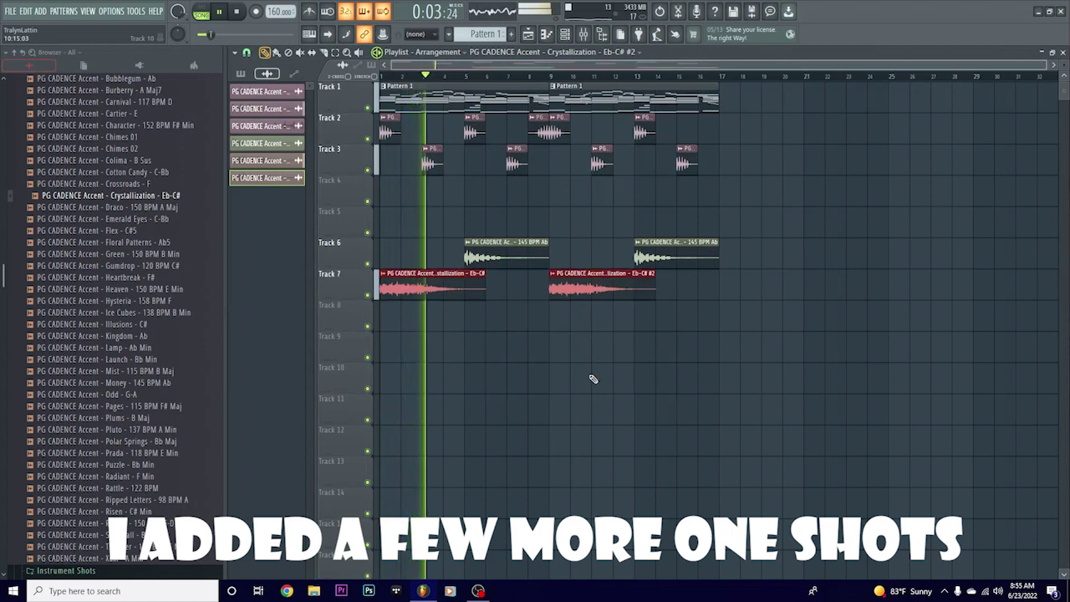
left_click(576, 252, "ctrl")
Move the 145 BPM Ab clips and the Crystallization clips up two tracks, onto Tracks 4 and 5.
left_click_drag(727, 259, 382, 341)
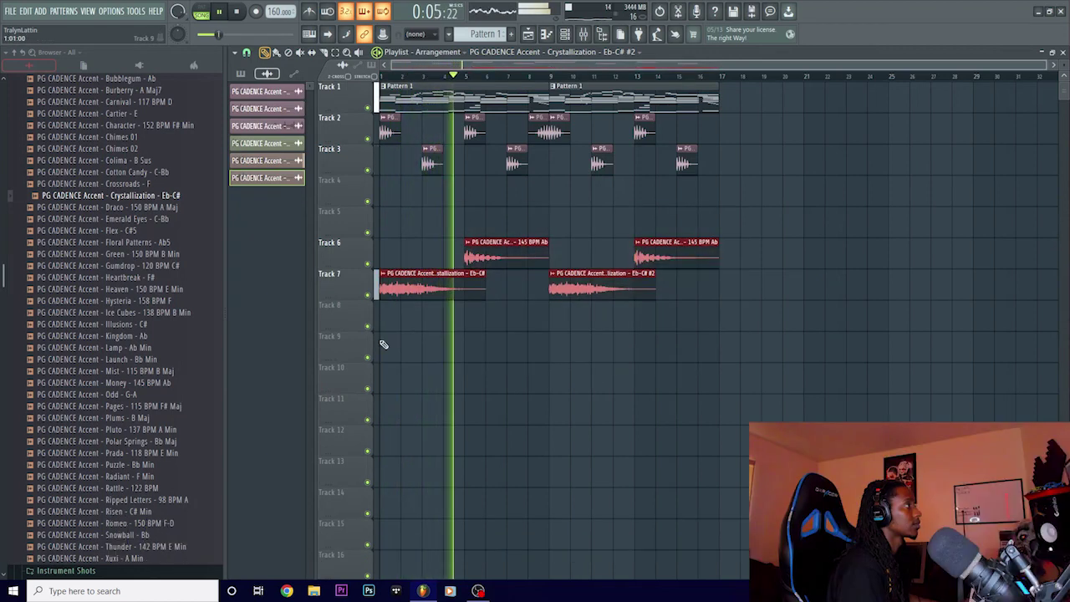
key("shift+Up")
key("shift+Up")
left_click(585, 342, "ctrl")
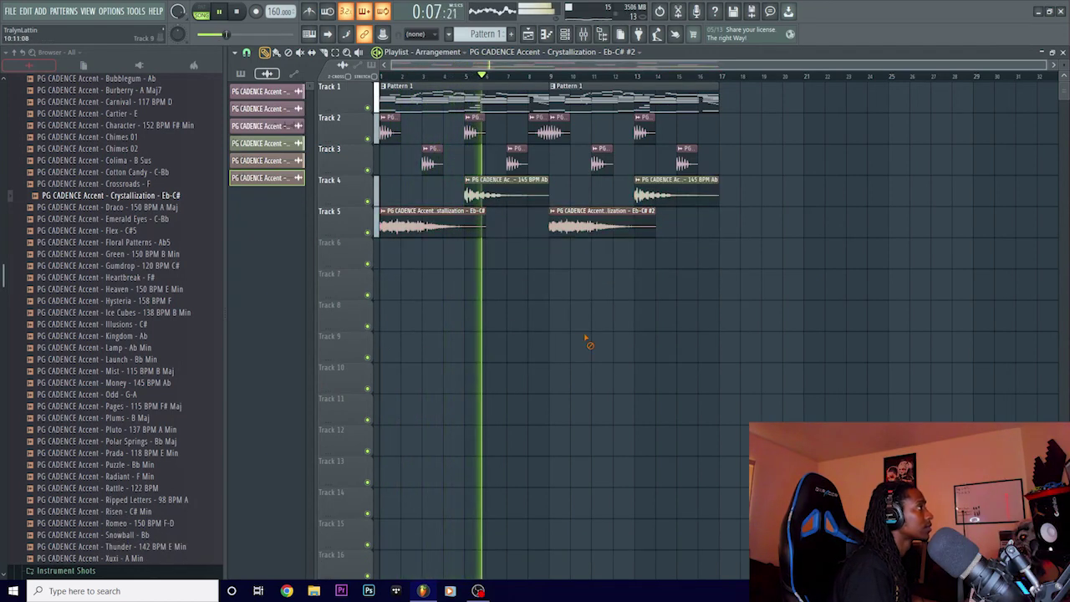
Close the CADENCE Oneshot Collection folder in the browser and play back the Hit 1 lol hat pattern in the piano roll.
scroll(39, 275, "up", 5)
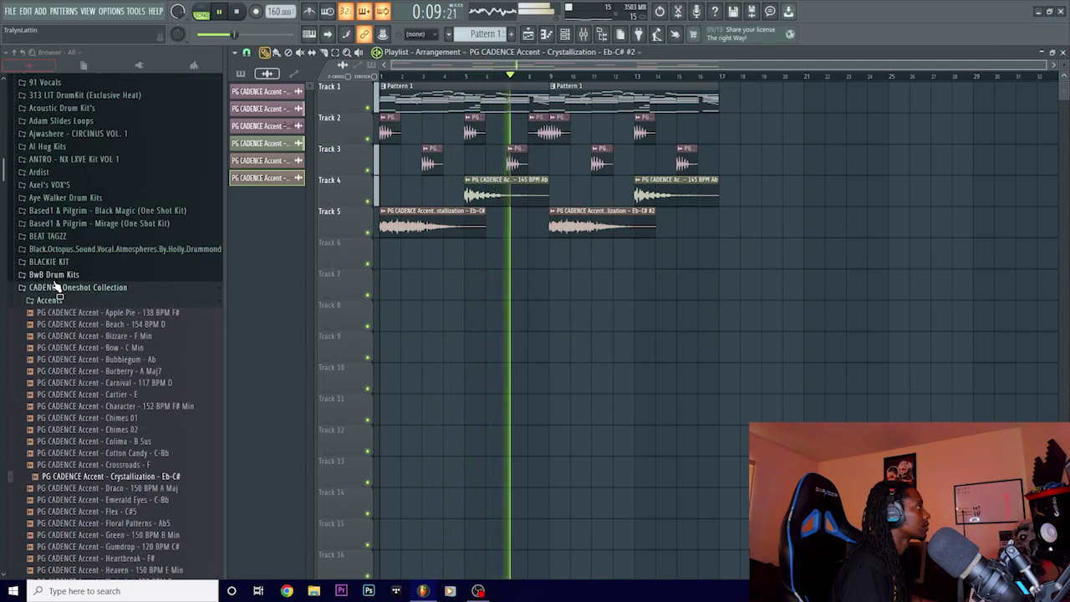
left_click(56, 286)
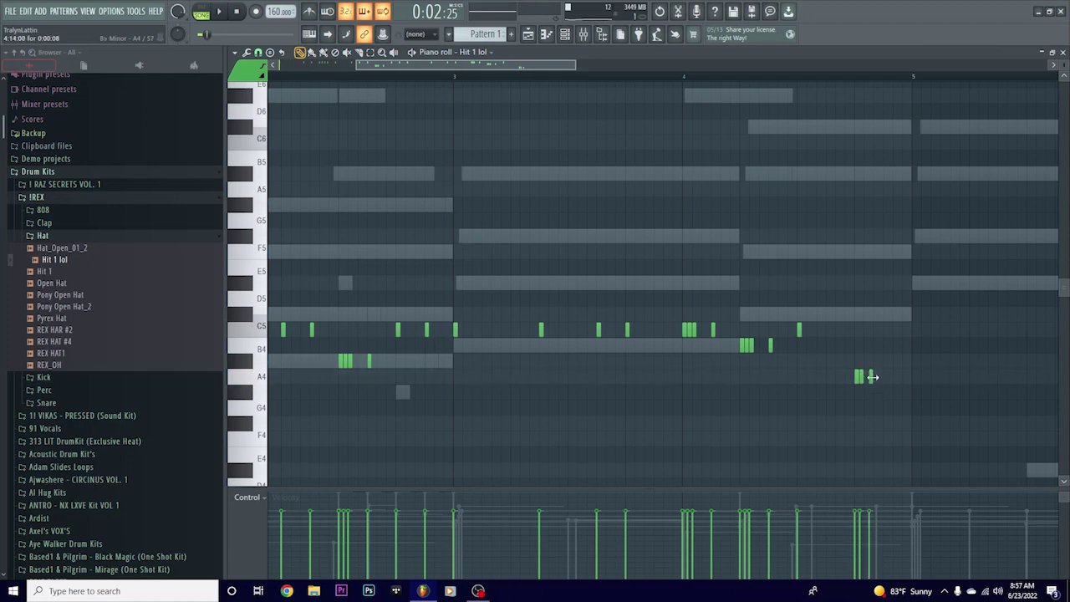
key("space")
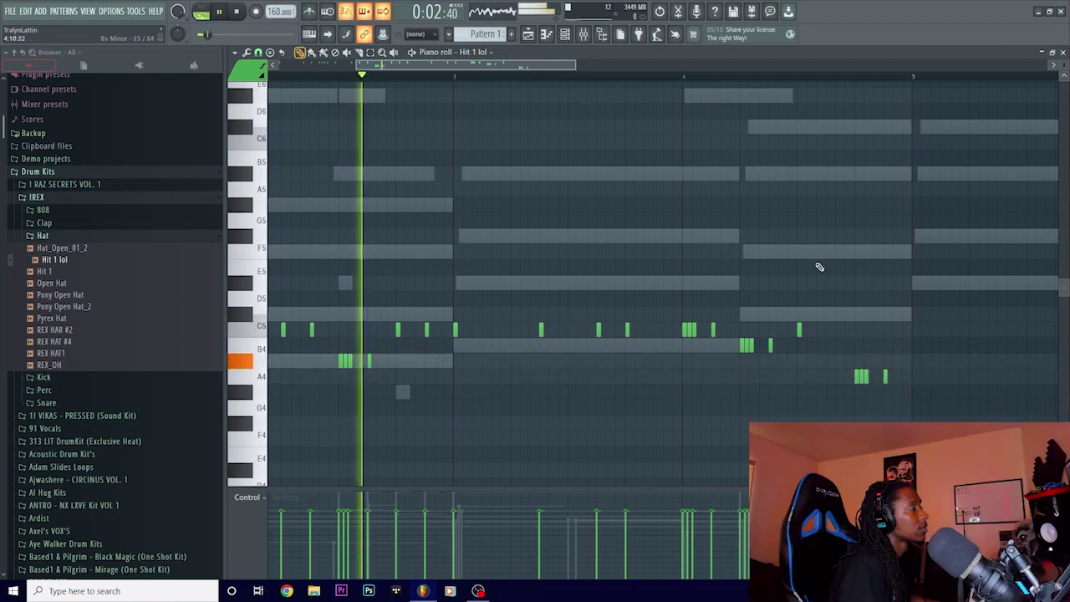
scroll(603, 81, "down", 2)
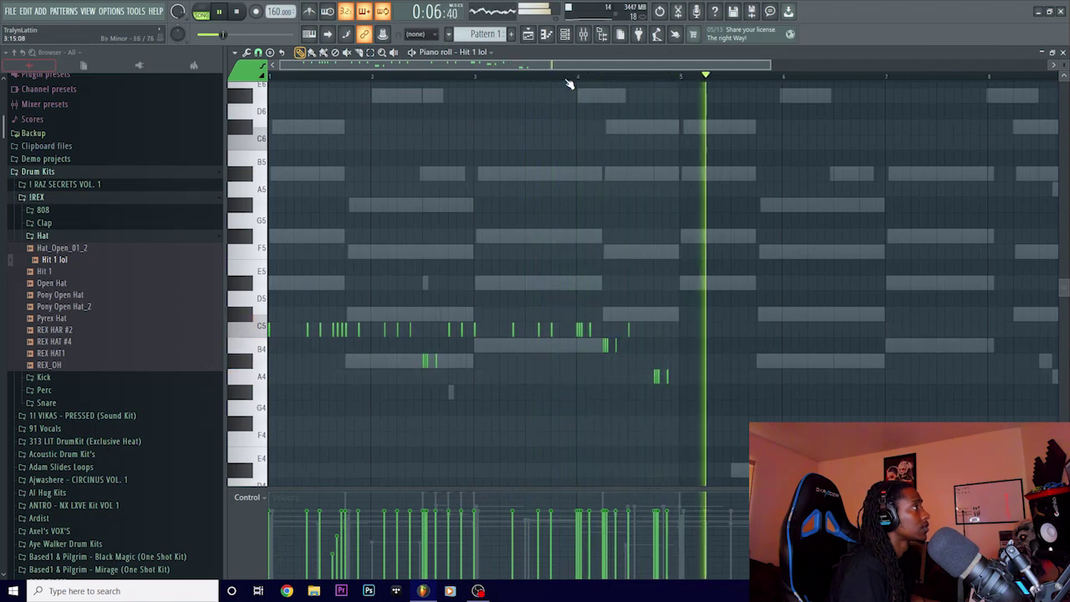
scroll(568, 82, "down", 2)
key("space")
Set the piano roll snap to Bar and duplicate all the Hit 1 lol notes from bars 1–4 into bars 5–8.
left_click(259, 52)
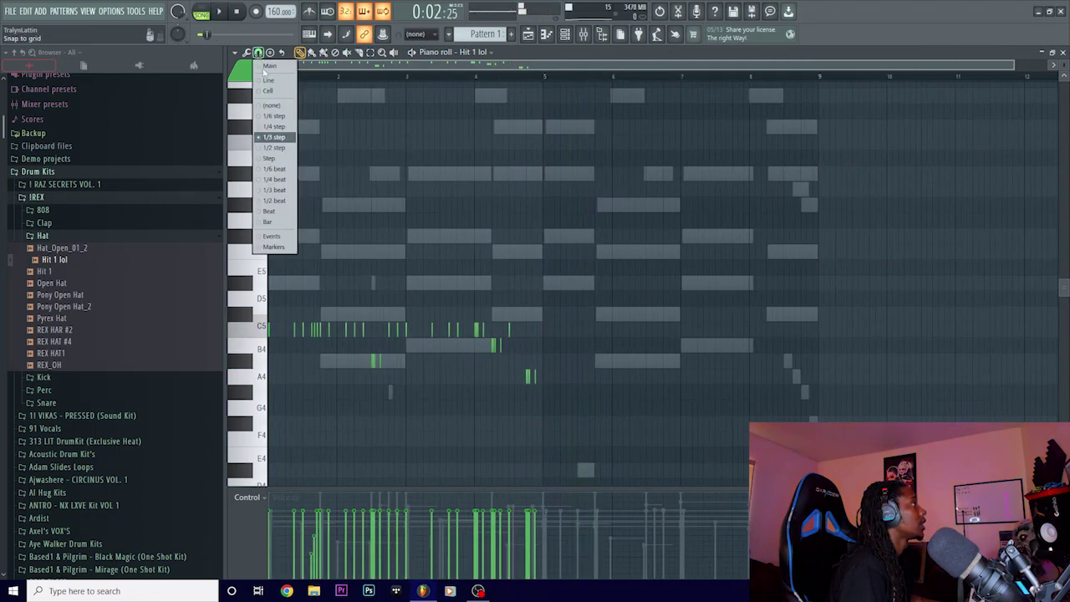
left_click(269, 223)
left_click_drag(690, 244, 269, 480)
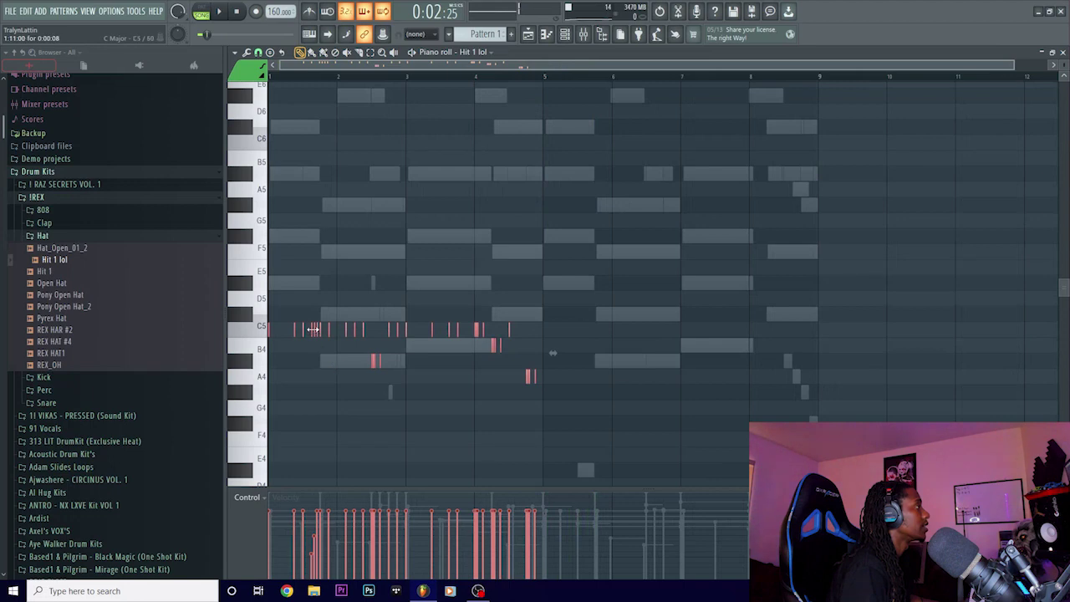
Move Fruity Reeverb 2 to effect slot 2 on the Hit 1 lol mixer track during playback.
key("F9")
key("space")
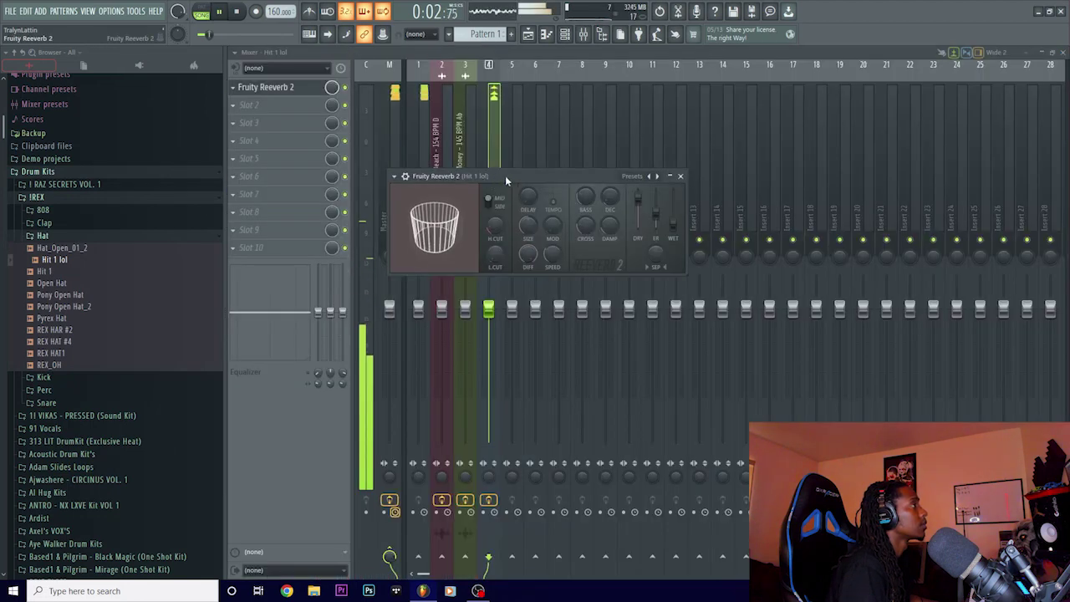
left_click_drag(505, 175, 717, 192)
left_click(268, 87)
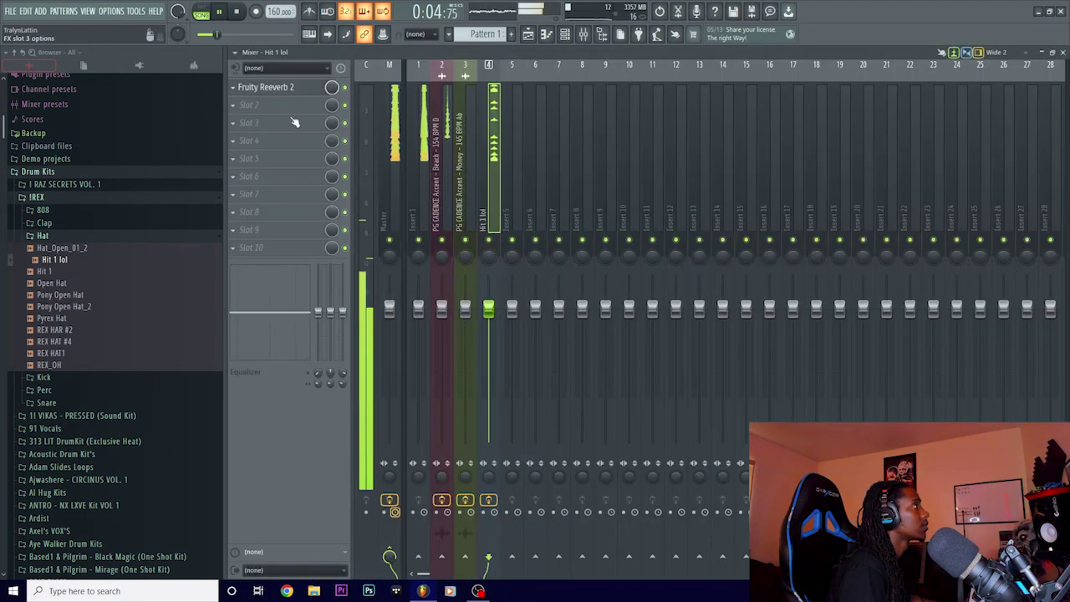
left_click_drag(292, 90, 291, 104)
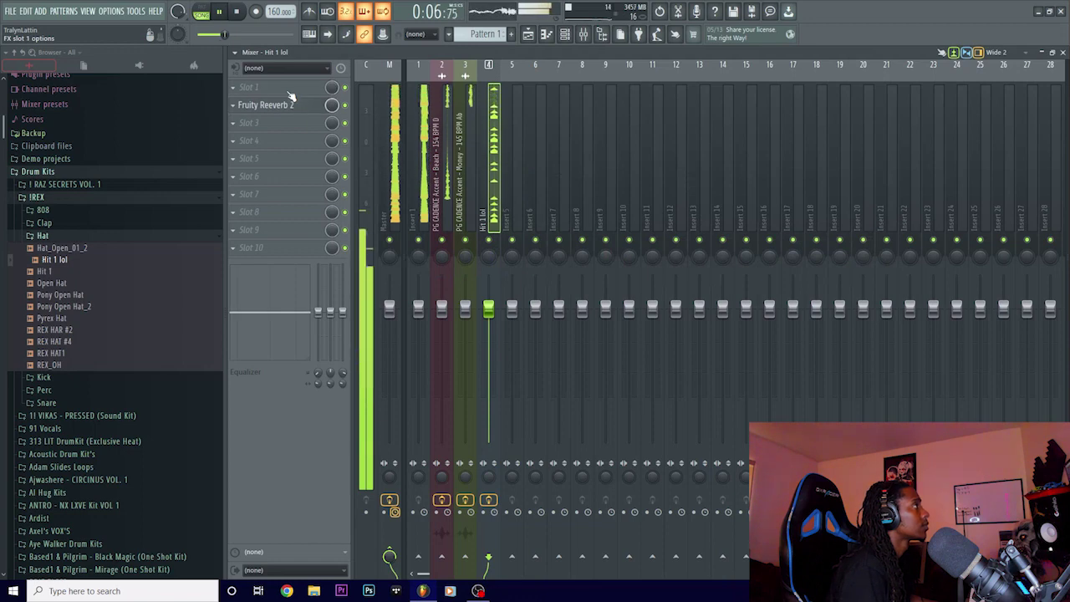
Load Effectrix in slot 1 of the Hit 1 lol mixer track, with Reverb on steps 13–16 and Reverse on step 24.
left_click(286, 88)
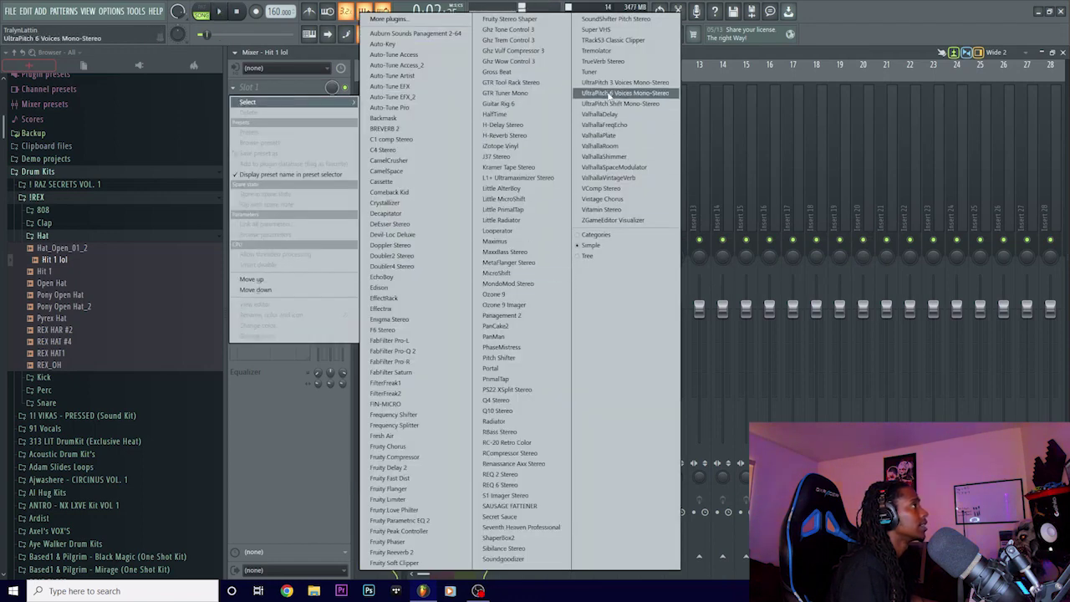
left_click(382, 308)
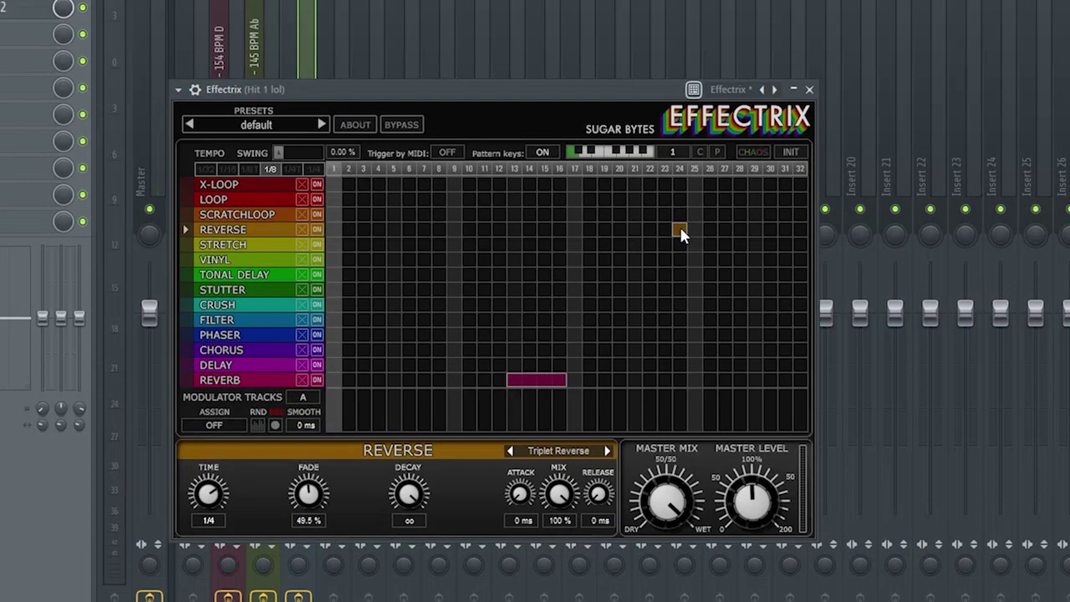
key("space")
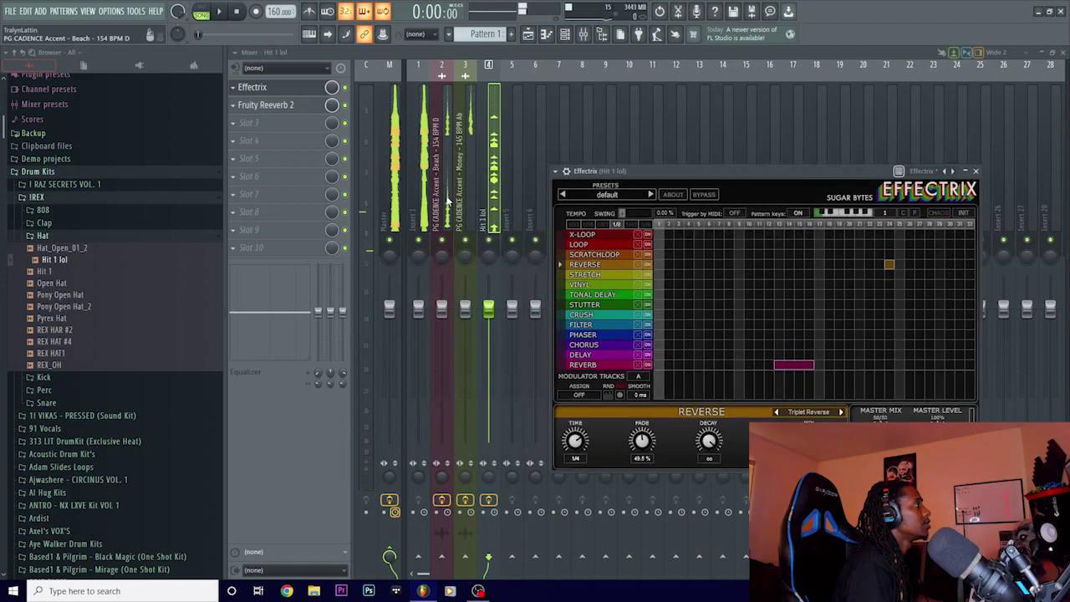
left_click(447, 201)
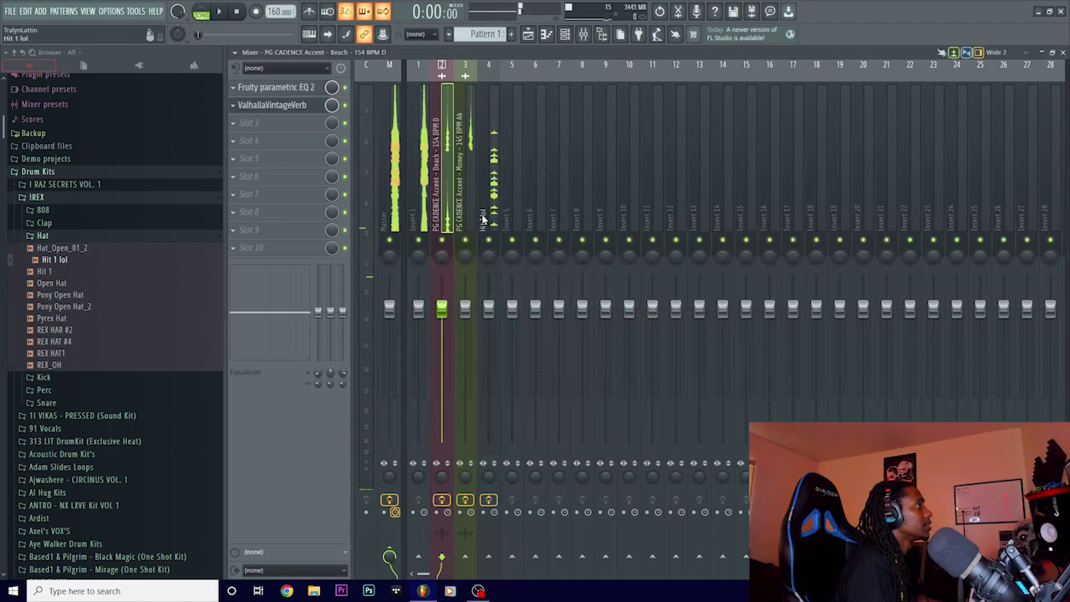
left_click(484, 219)
Add the nm - buffalo snare sample as a new channel below Hit 1 lol and start playback.
left_click(566, 35)
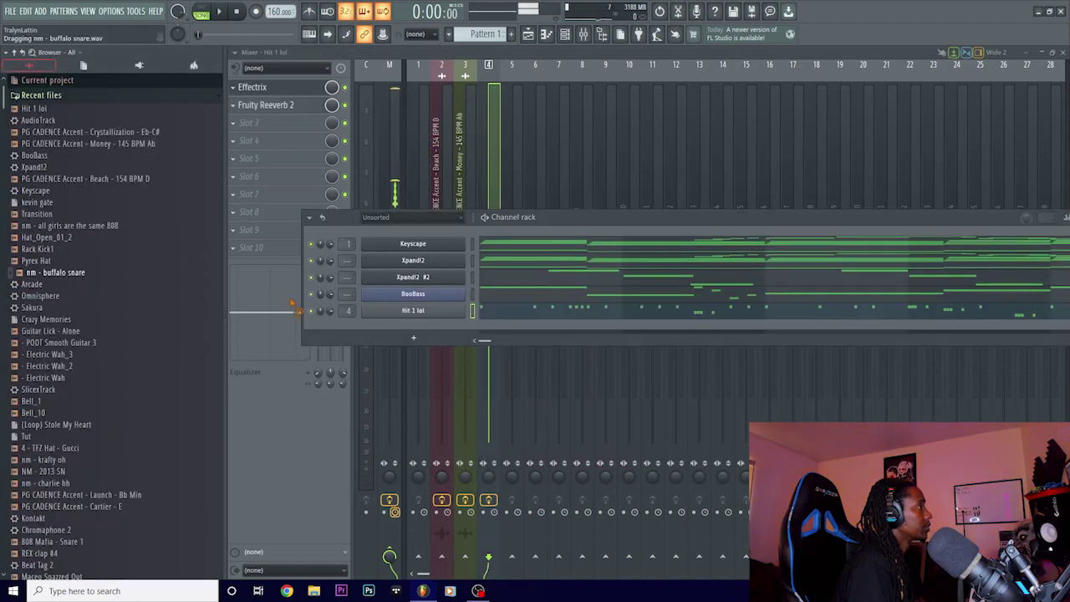
left_click_drag(421, 322, 422, 324)
key("space")
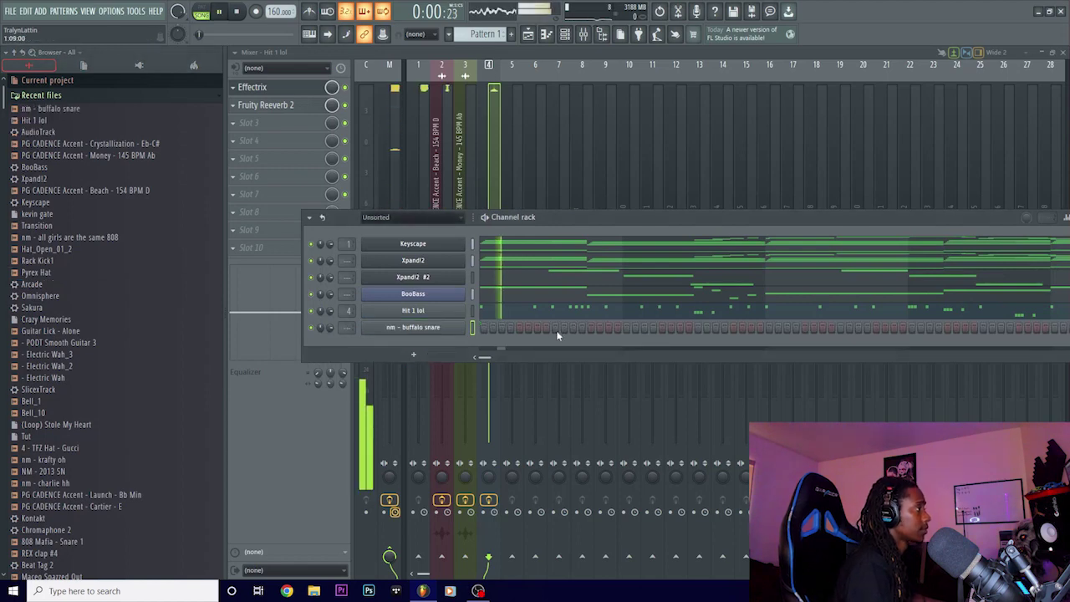
Fill eight bars with buffalo snare hits on beat 3 by duplicating the two-bar pattern three times in the piano roll.
right_click(433, 328)
left_click(469, 335)
key("ctrl+a")
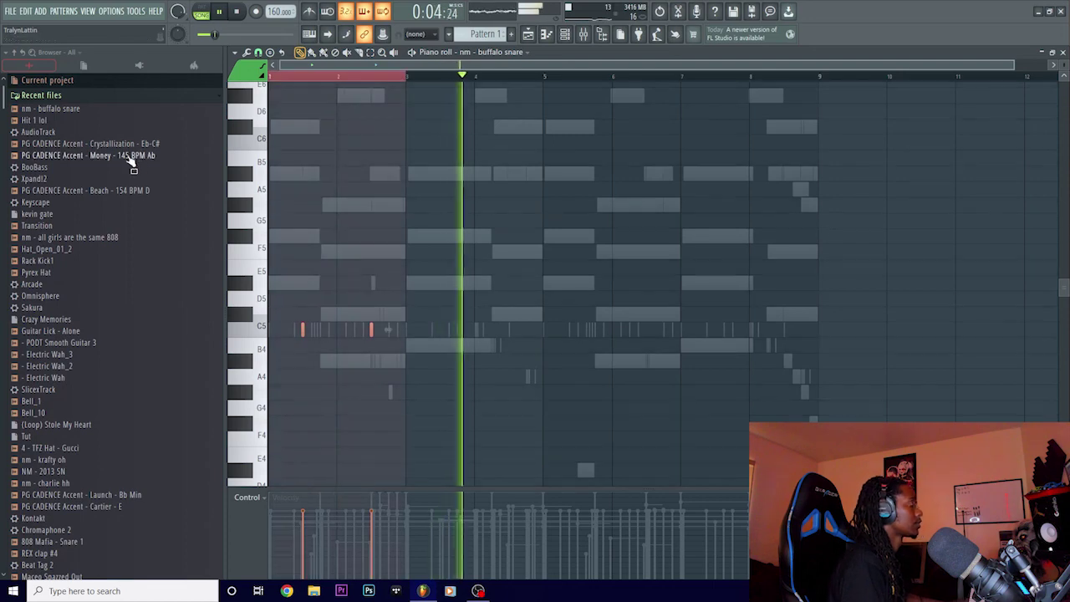
key("ctrl+b")
key("ctrl+b")
key("ctrl+b")
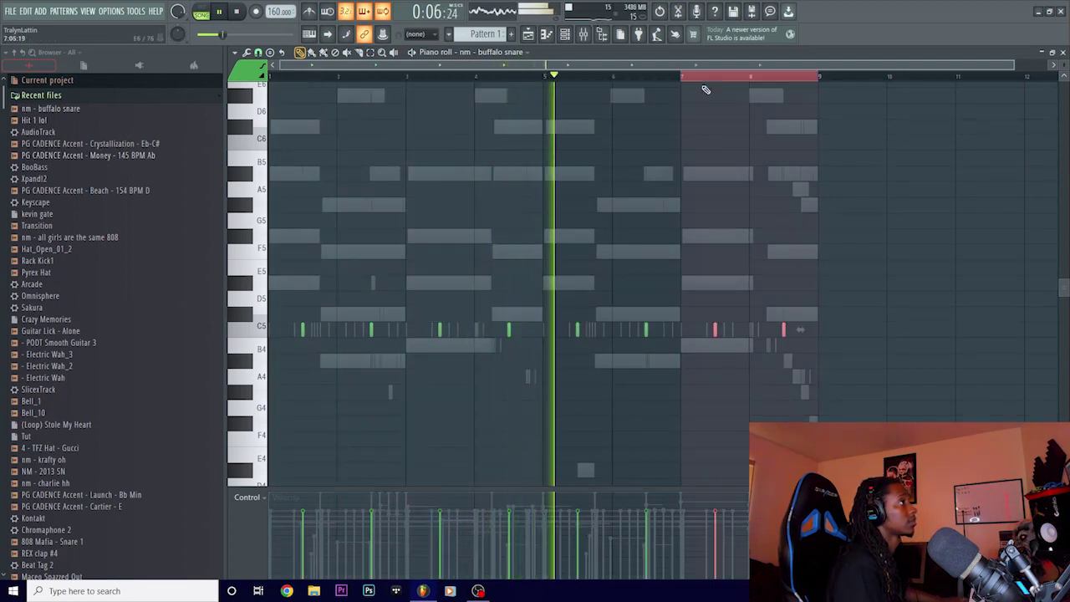
key("space")
Add the OH - Rex sample as a channel, place a hit on its first step and play the beat.
key("F6")
left_click(415, 345)
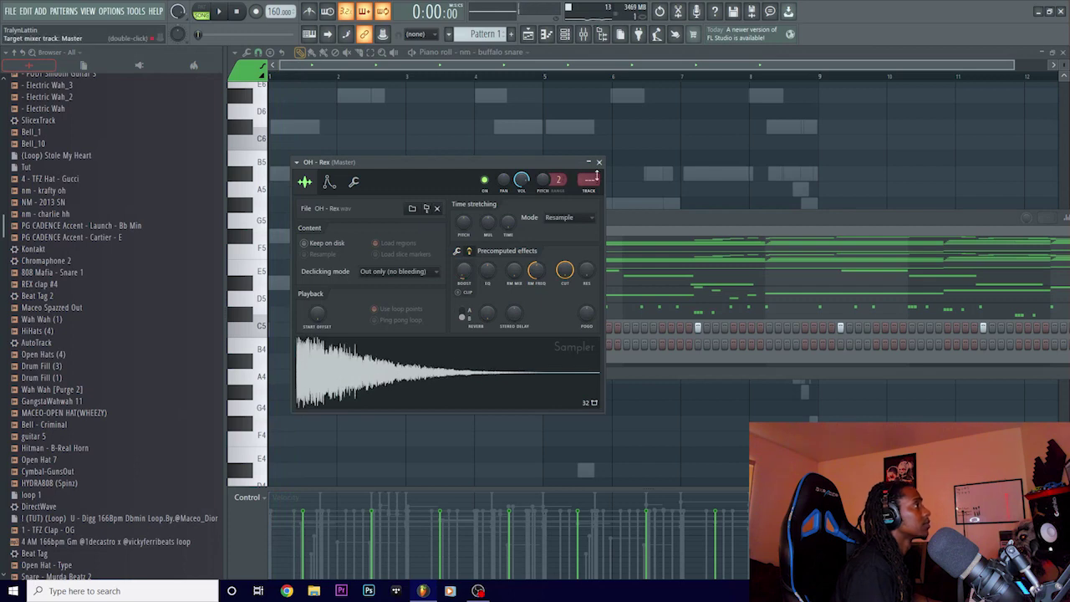
left_click(599, 161)
left_click(485, 344)
key("space")
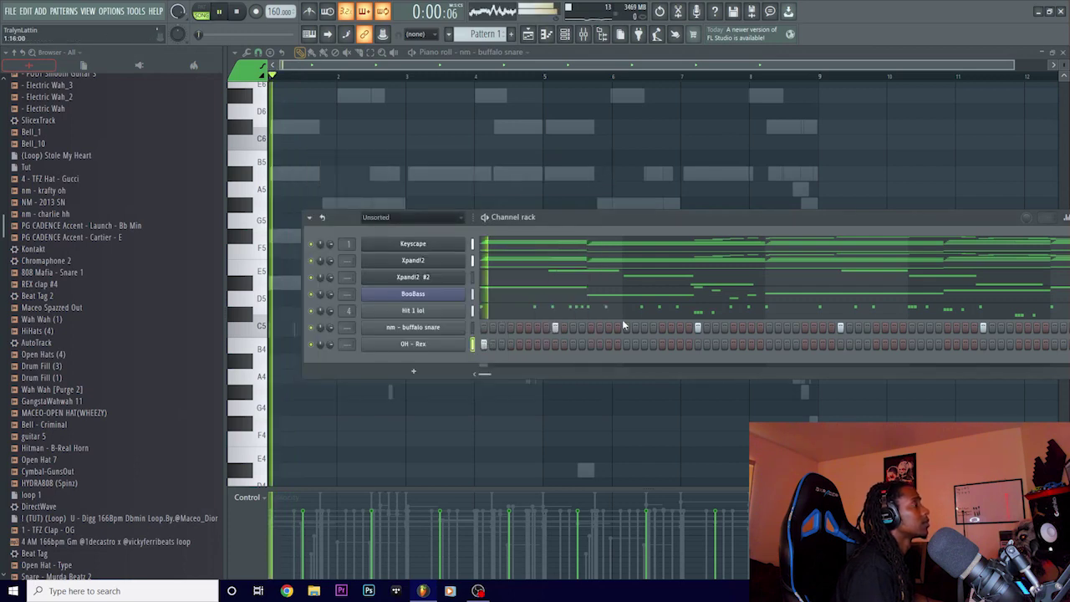
Set the piano roll snap to Line and duplicate the OH - Rex hit from bars 1–4 to the start of bar 5.
right_click(453, 344)
left_click(487, 344)
left_click(258, 52)
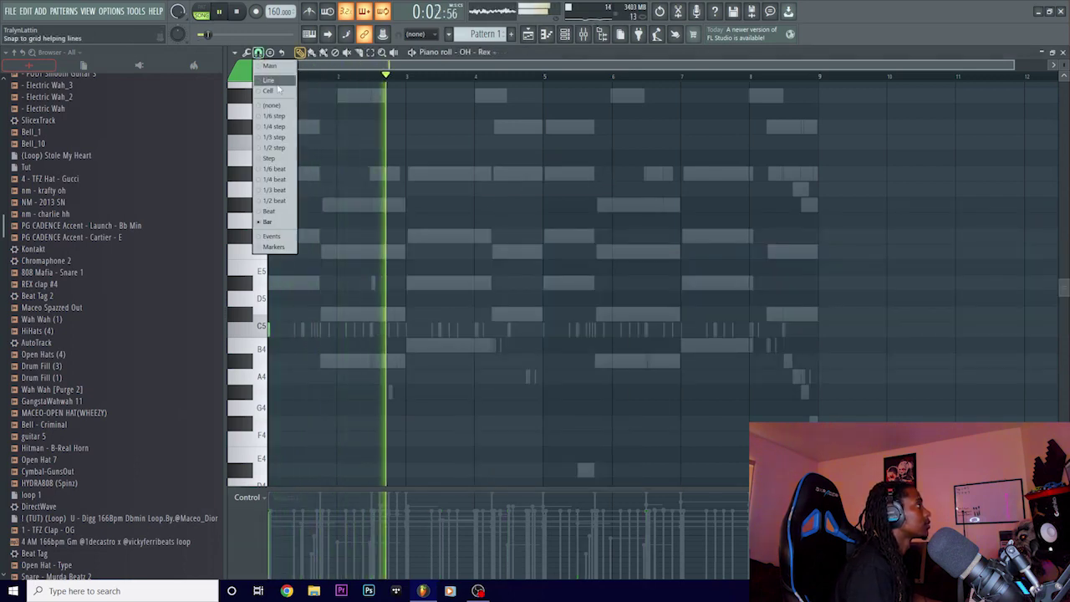
left_click(267, 81)
left_click_drag(544, 79, 6, 157)
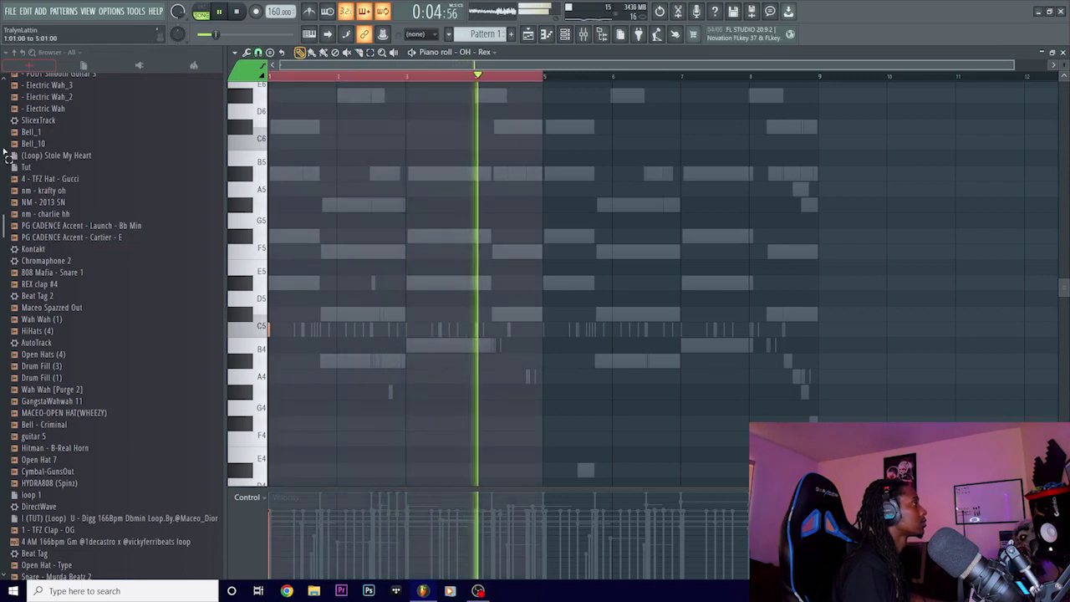
key("ctrl+b")
left_click(677, 81, "ctrl")
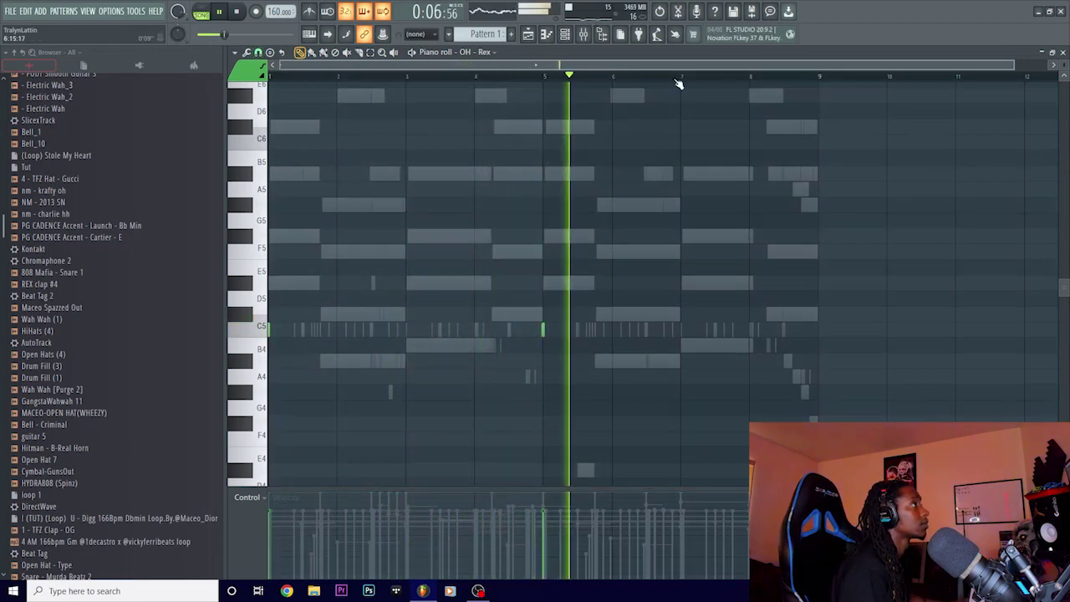
Add Snare - Murda Beatz 2 as a channel above OH - Rex and place a hit on step 19.
left_click(566, 35)
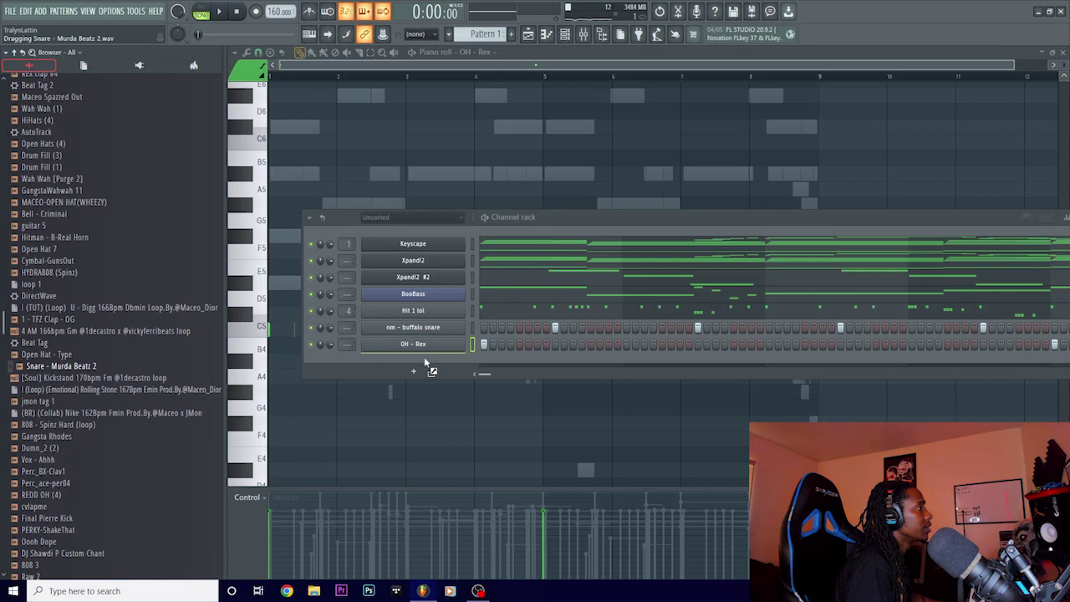
left_click_drag(426, 361, 477, 358)
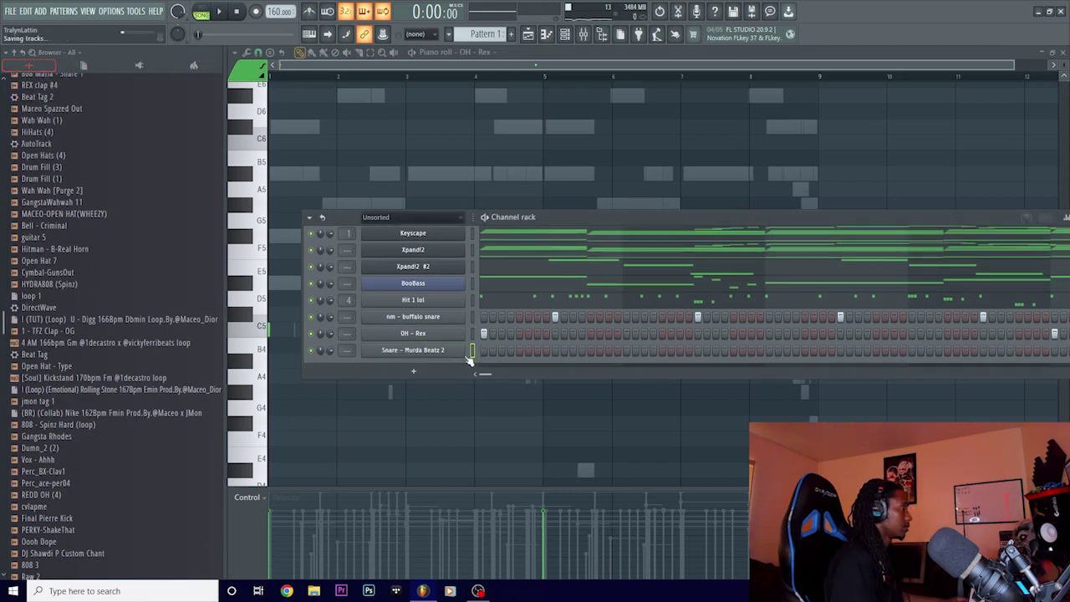
key("space")
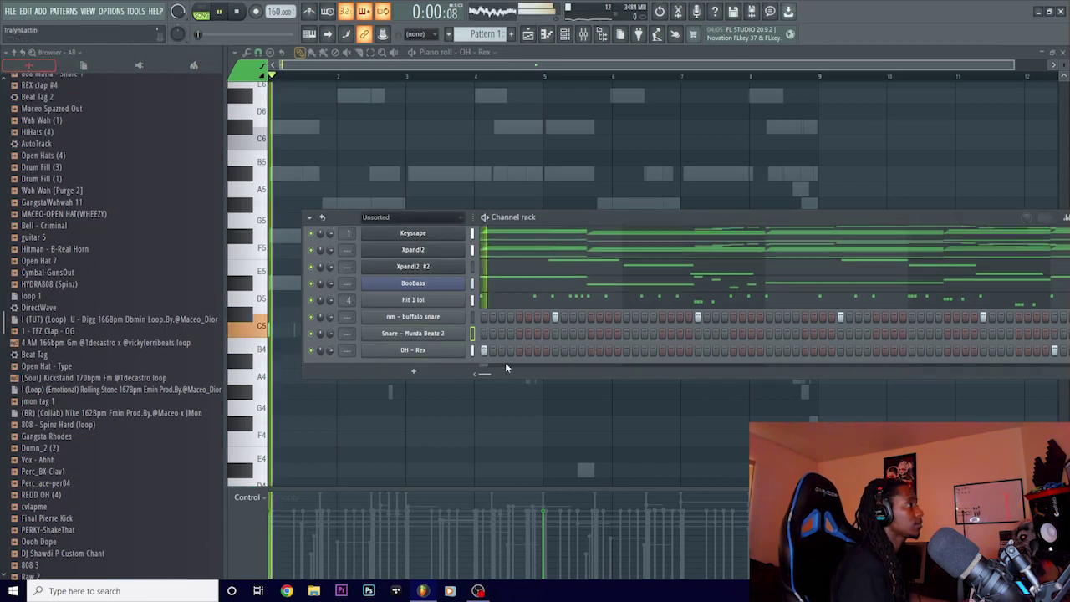
left_click(646, 333)
Duplicate the Snare - Murda Beatz 2 hit from bars 1–4 into bars 5–8 in the piano roll.
left_click(443, 334)
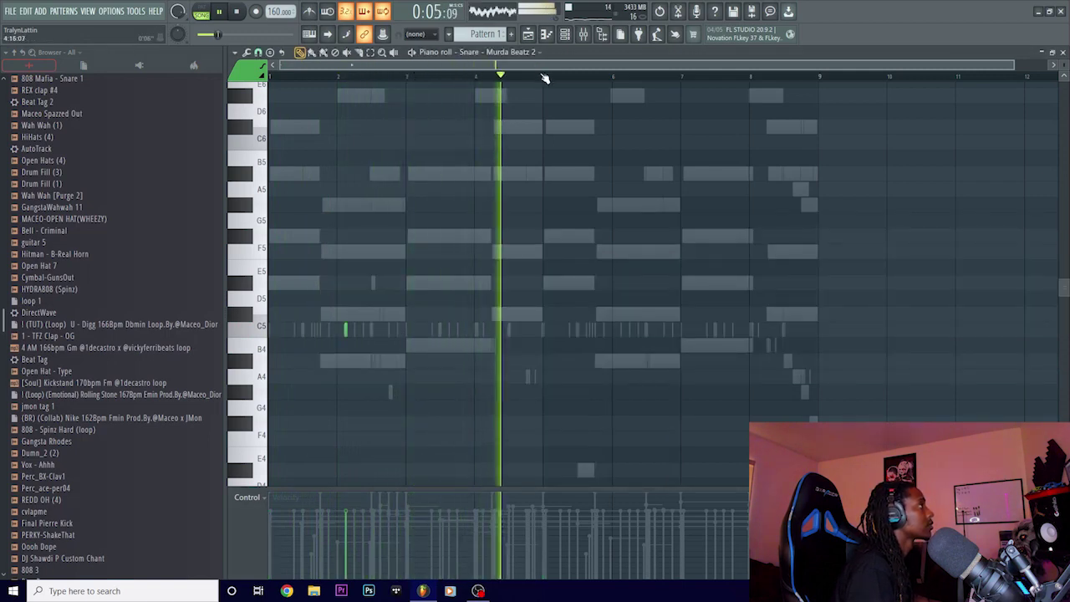
left_click_drag(544, 76, 3, 200)
key("ctrl+b")
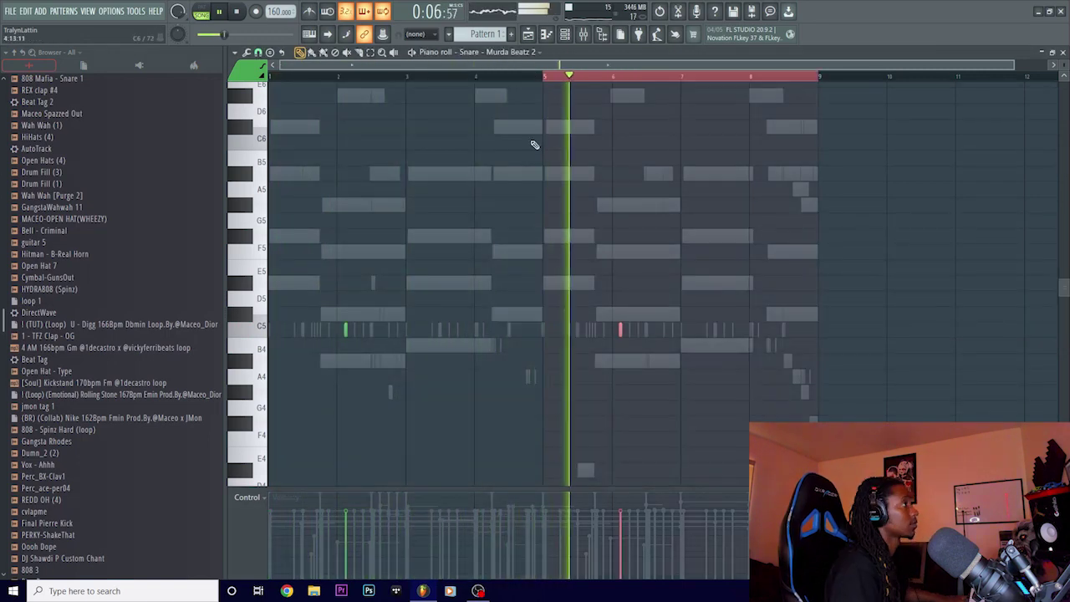
left_click(604, 75, "ctrl")
scroll(605, 74, "up", 5)
scroll(606, 74, "down", 6)
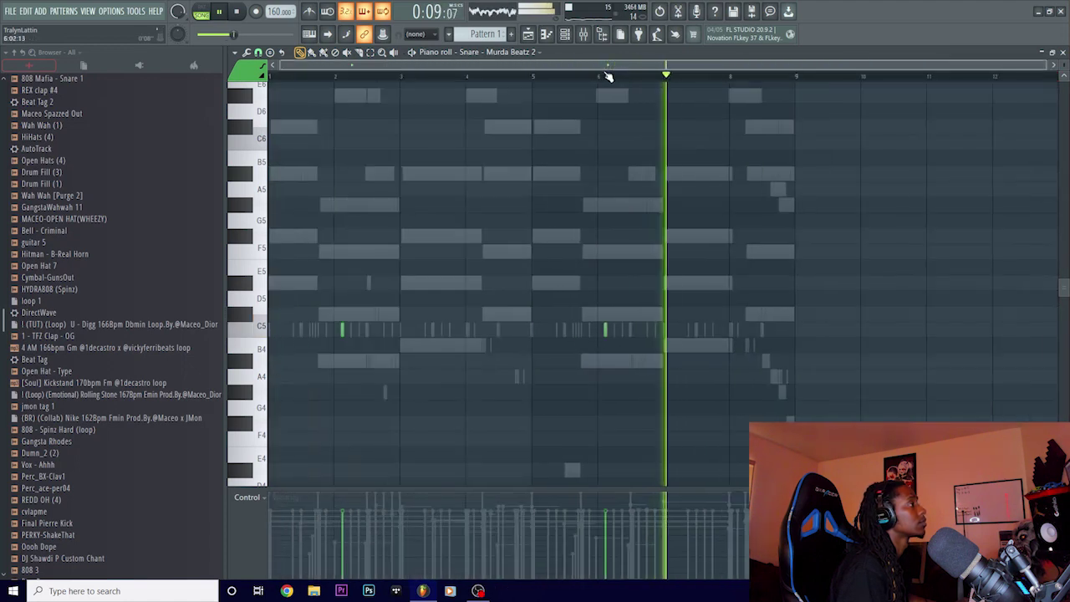
Find the 808 3 sample in the recent files, add it as a channel and open its piano roll.
key("F6")
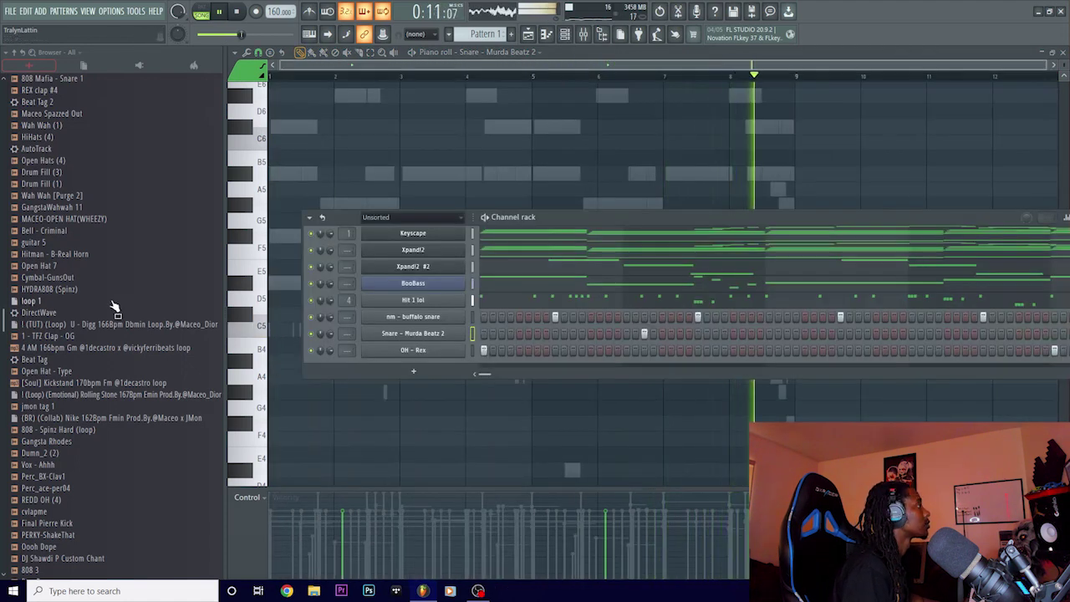
scroll(115, 305, "down", 3)
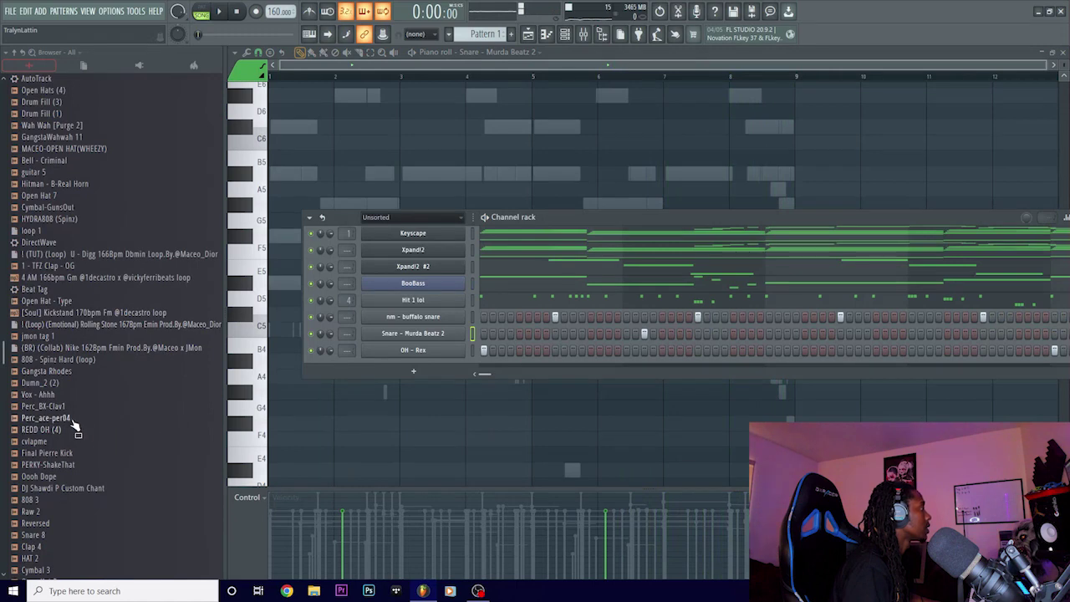
scroll(88, 435, "down", 3)
left_click_drag(46, 469, 335, 311)
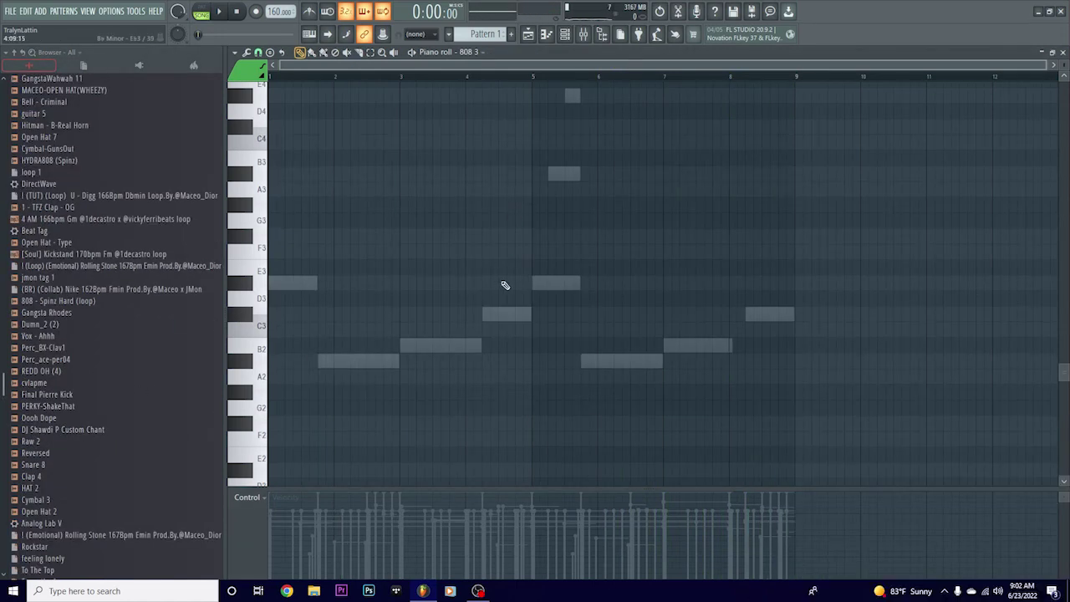
Place 808 3 notes on D#5, A#4, B4 and C#5 at the start of each bass note in the pattern.
scroll(505, 285, "up", 2)
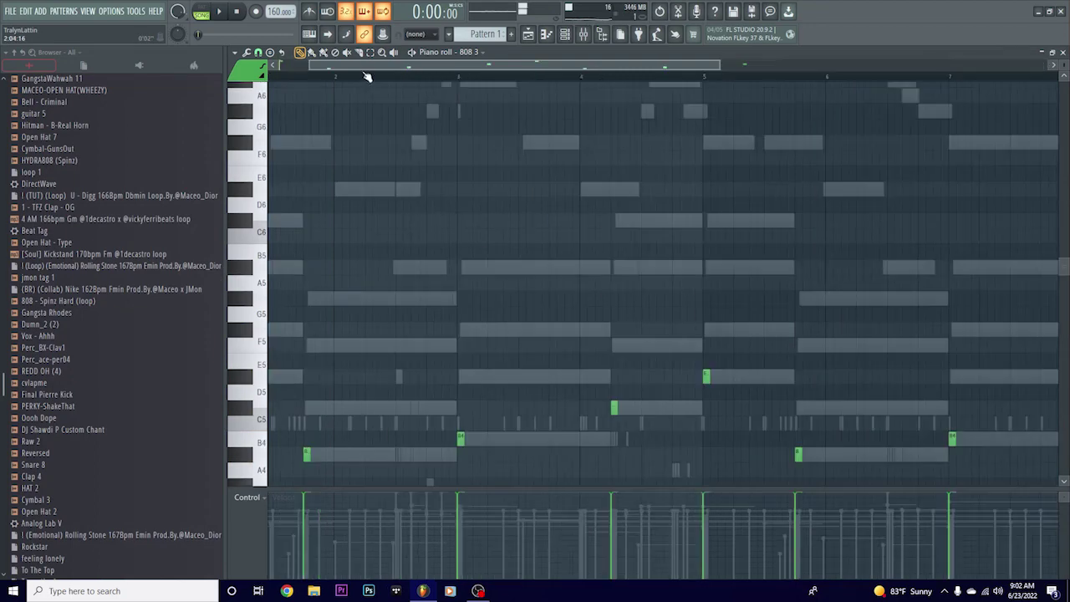
left_click_drag(365, 70, 333, 67)
left_click(564, 37)
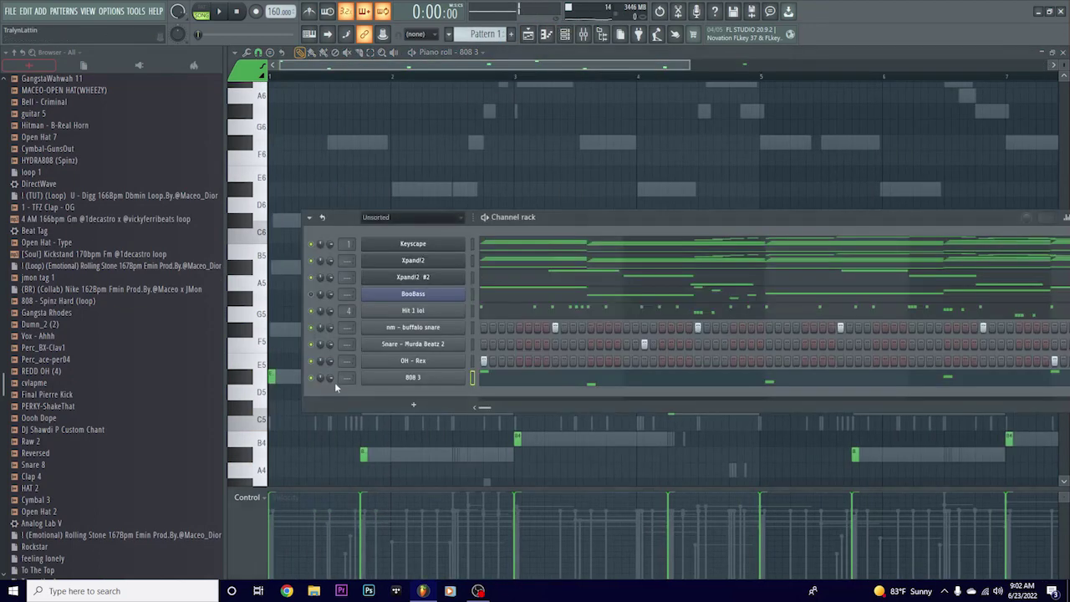
Turn the 808 note at 2:15 into a slide note, raise it to Bb5 above the Bb4 note, and play the pattern.
right_click(389, 165)
scroll(318, 82, "up", 3)
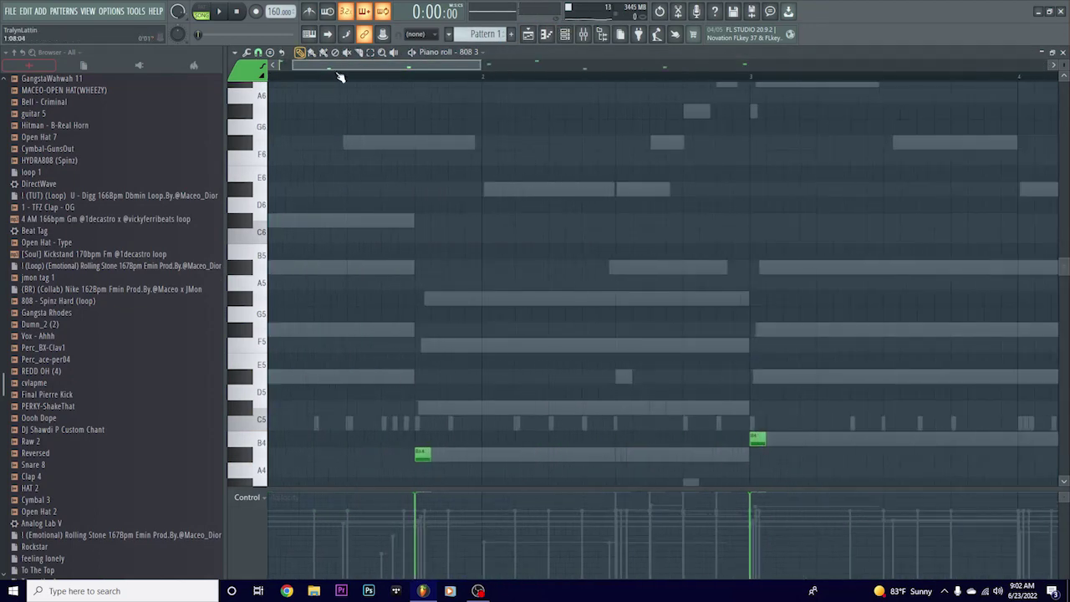
scroll(516, 189, "down", 4)
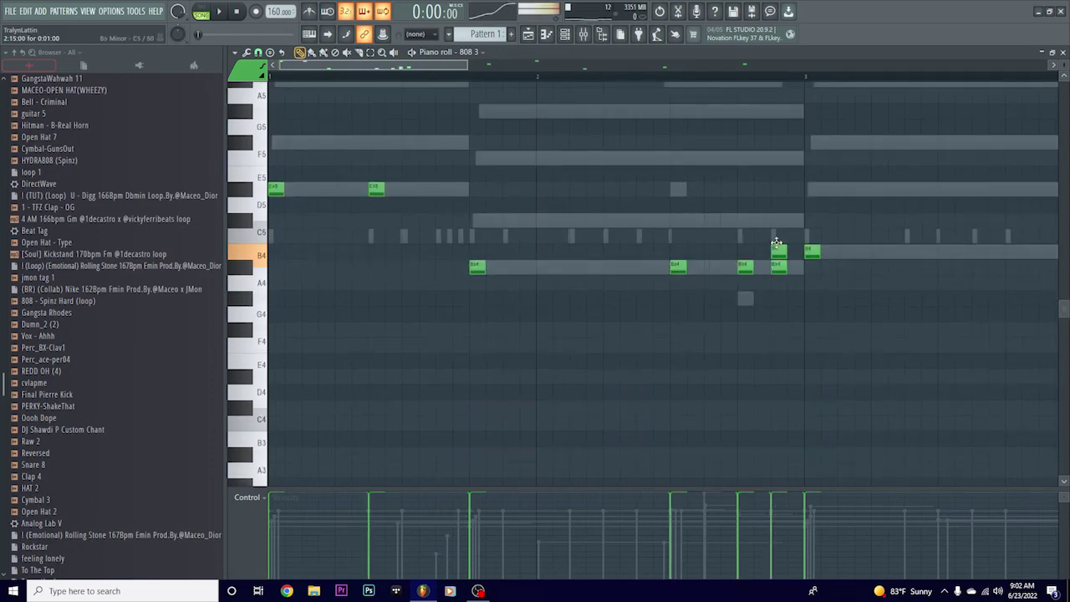
double_click(777, 250)
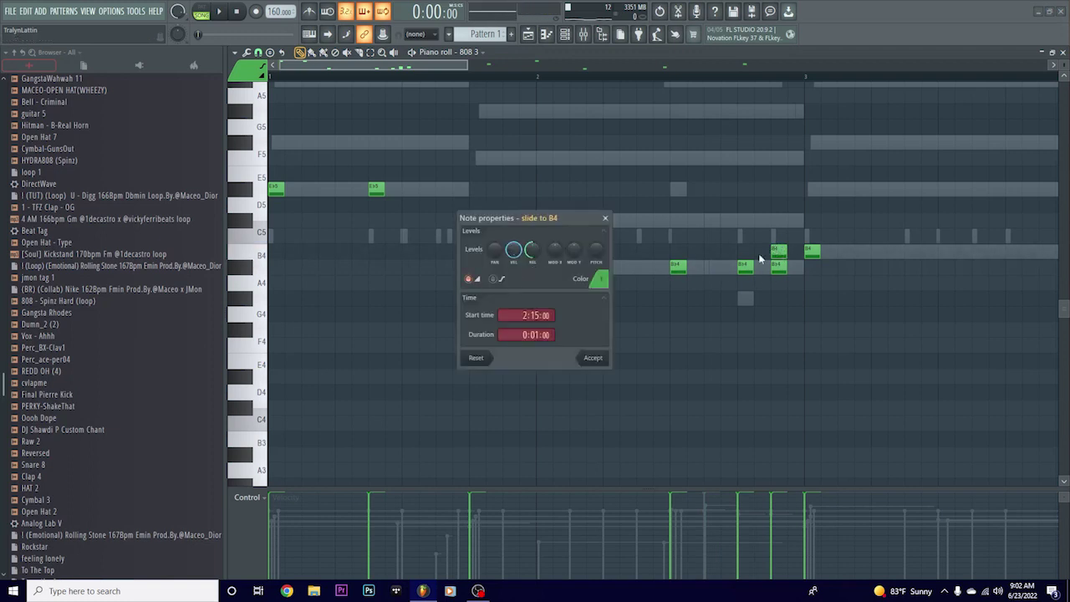
left_click(593, 358)
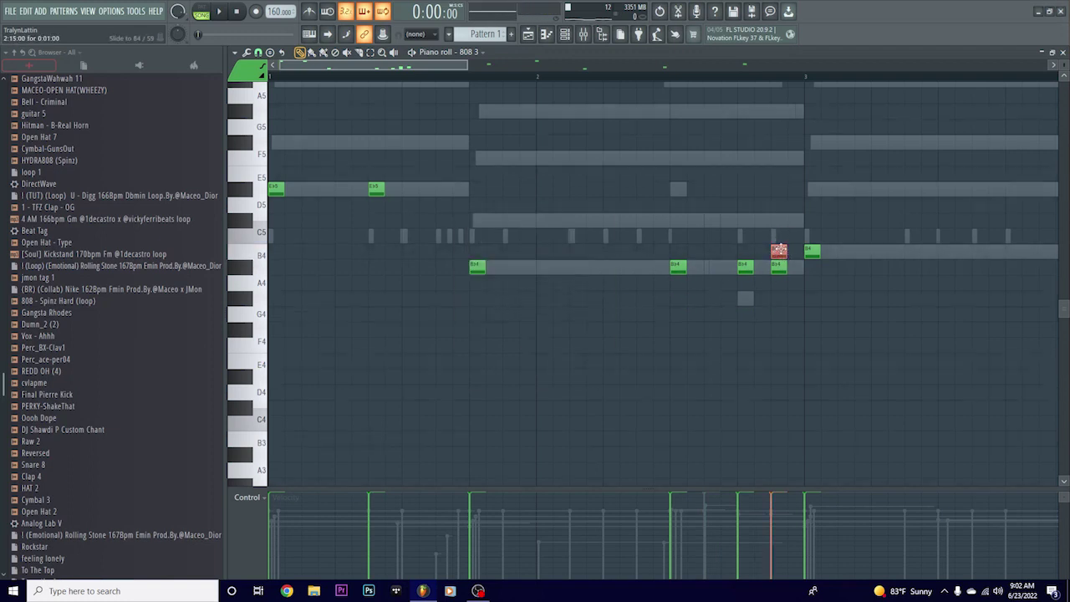
key("ctrl+Up")
key("space")
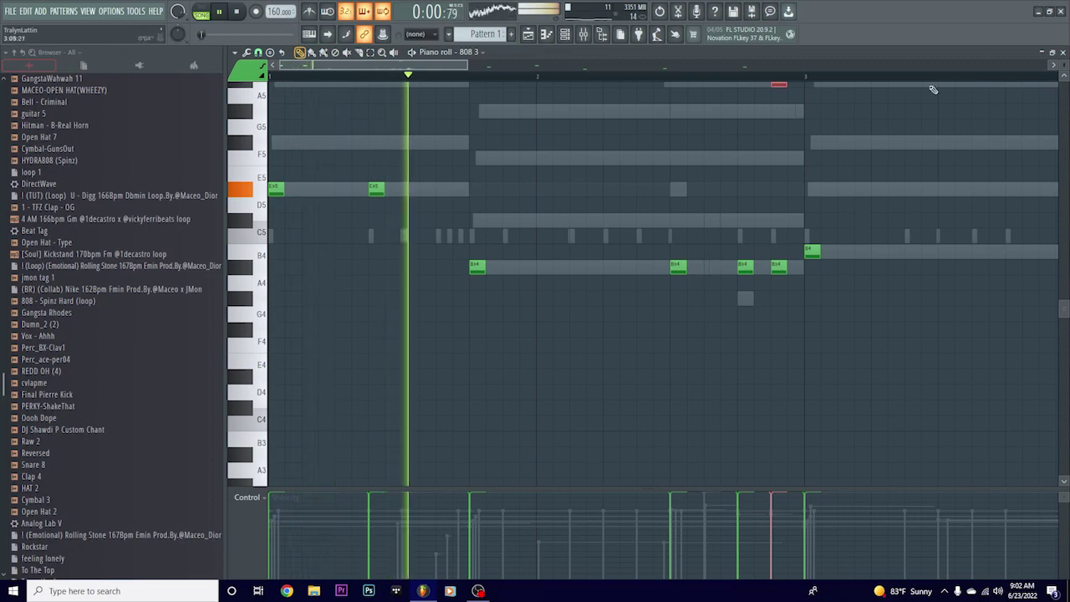
scroll(853, 113, "up", 4)
scroll(826, 84, "up", 2)
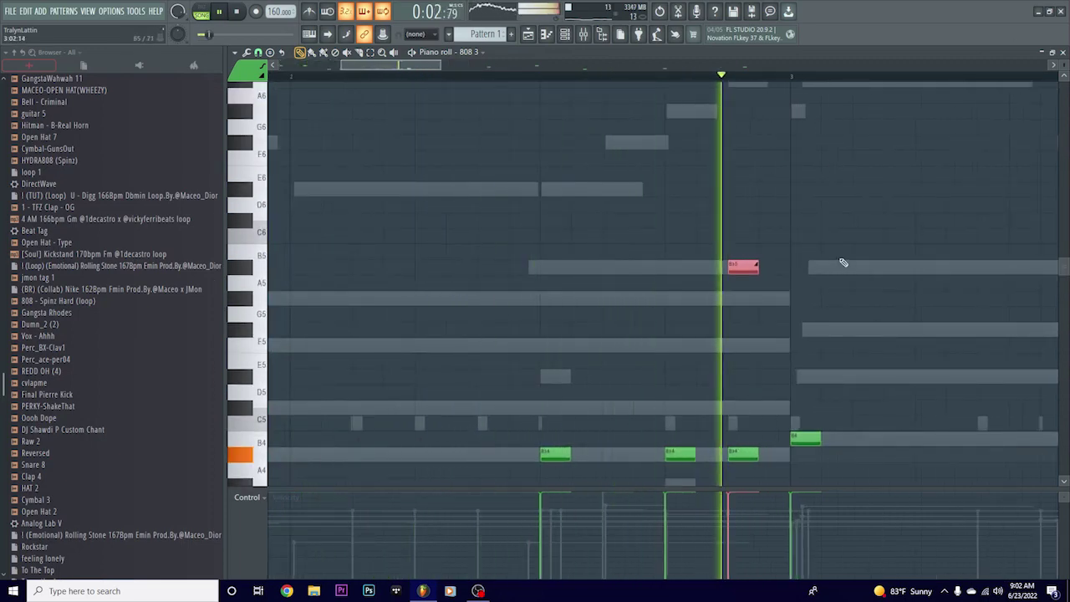
scroll(786, 84, "down", 2)
scroll(786, 84, "down", 1)
key("space")
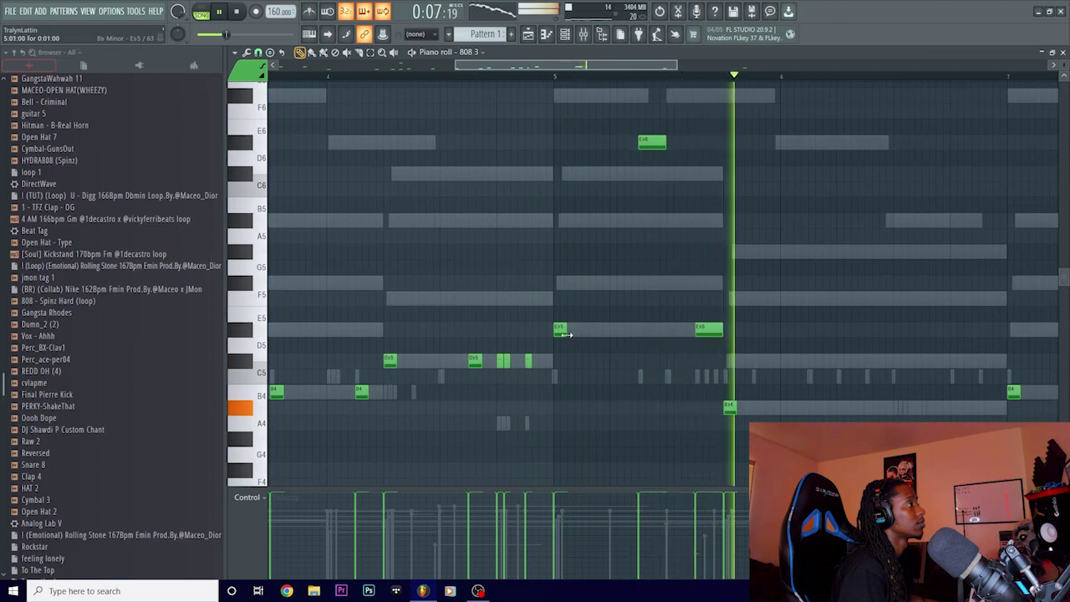
Lengthen the Eb5 808 note at bar 5 to run beneath the Eb6 note, and make the Eb6 note a slide.
key("space")
left_click_drag(567, 334, 657, 342)
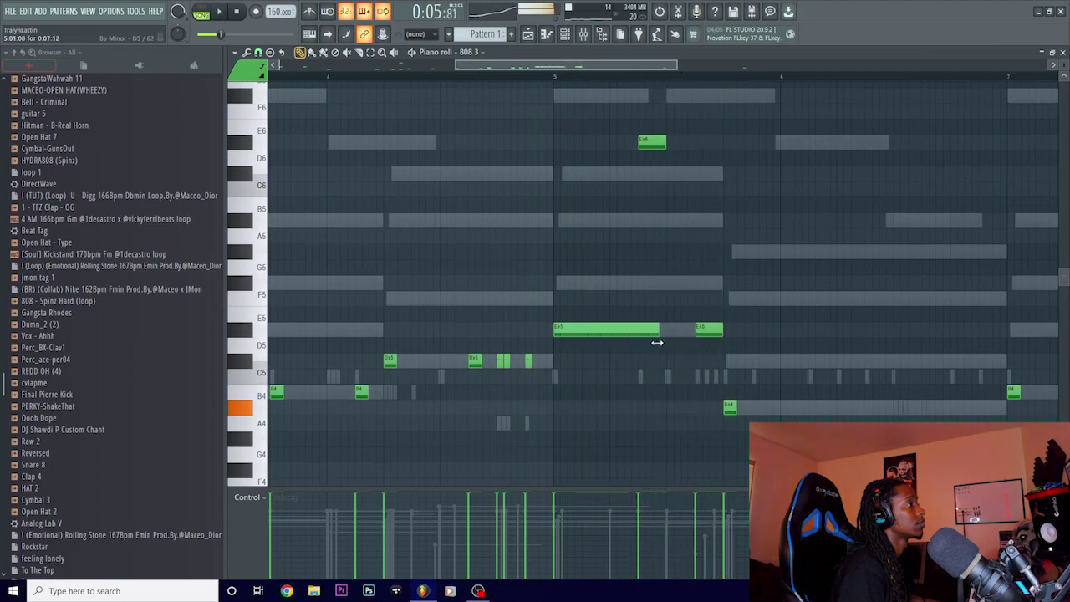
double_click(653, 144)
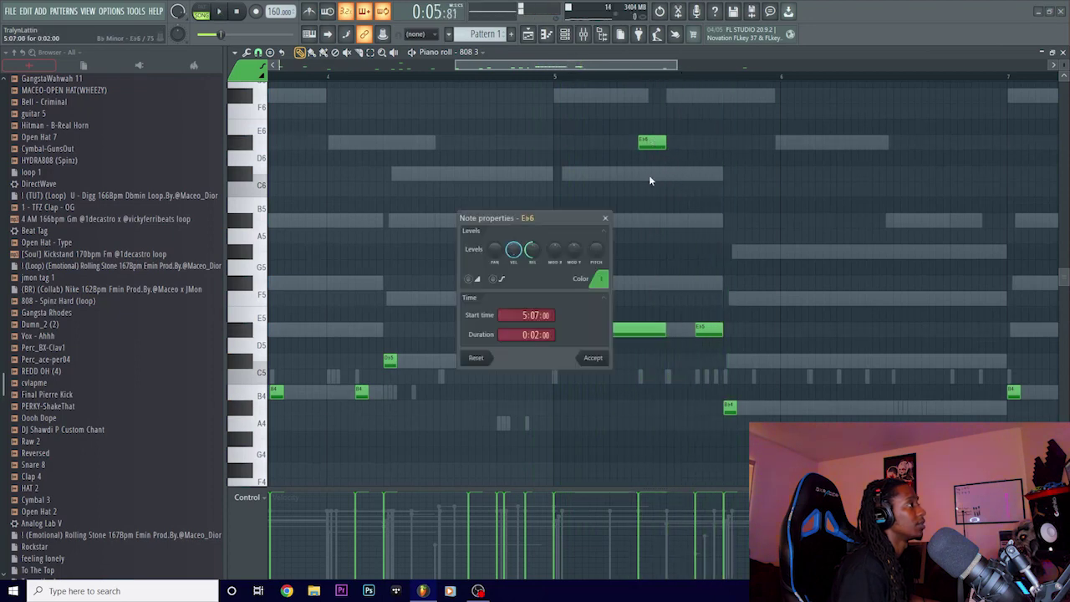
left_click(591, 359)
key("space")
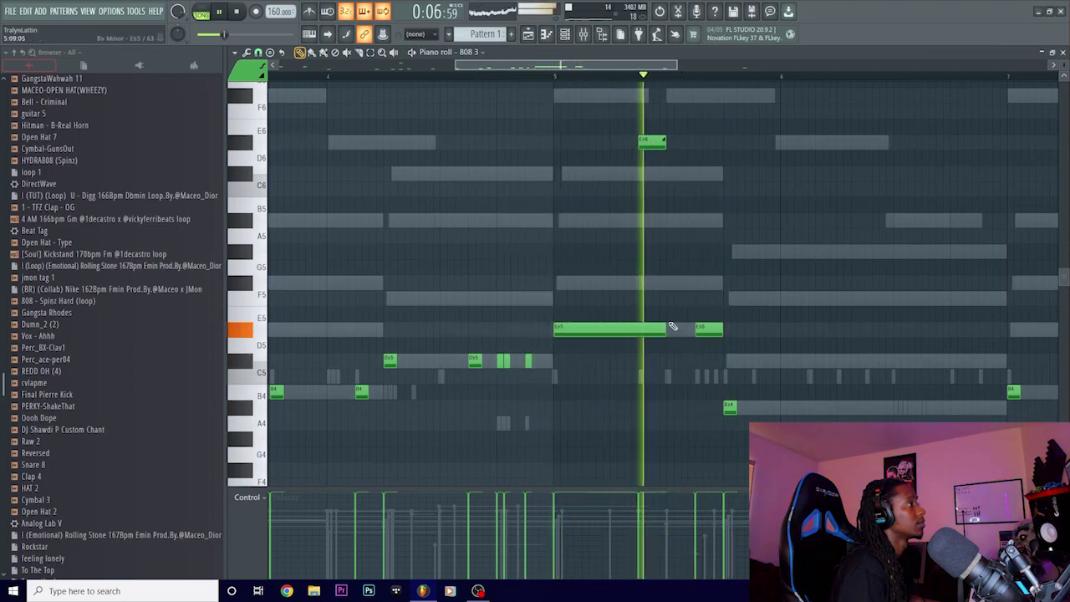
Shorten the Eb6 slide note at 5:07 and play the 808 line through it.
key("space")
left_click_drag(666, 143, 643, 144)
key("space")
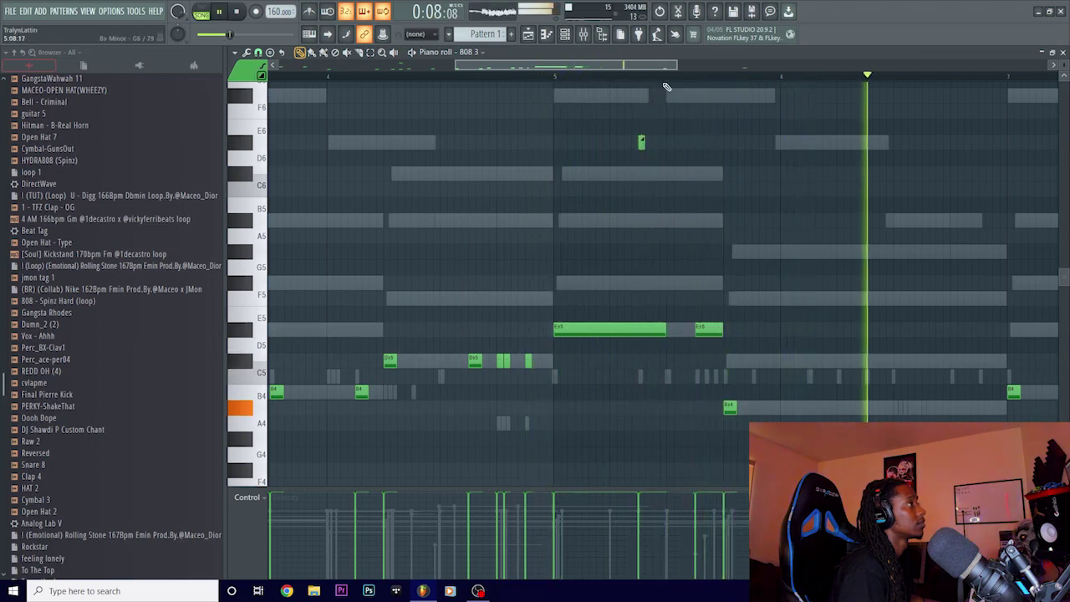
scroll(665, 81, "down", 5)
key("space")
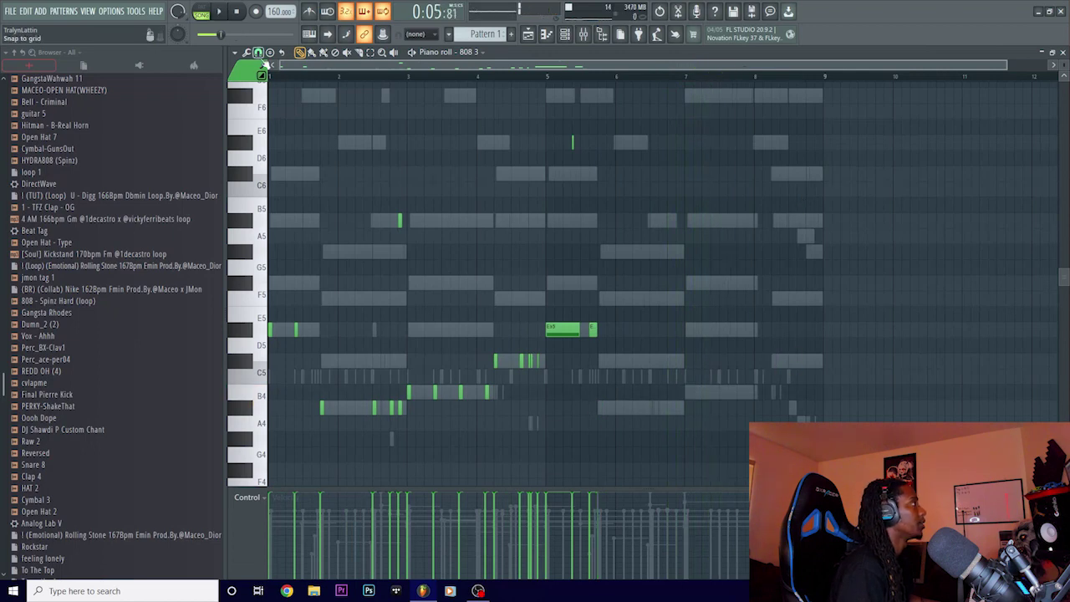
Copy the Bb4, B4 and Db5 808 notes from bars 1–4 to the matching positions in bars 5–8 and play them.
left_click(260, 55)
left_click(289, 223)
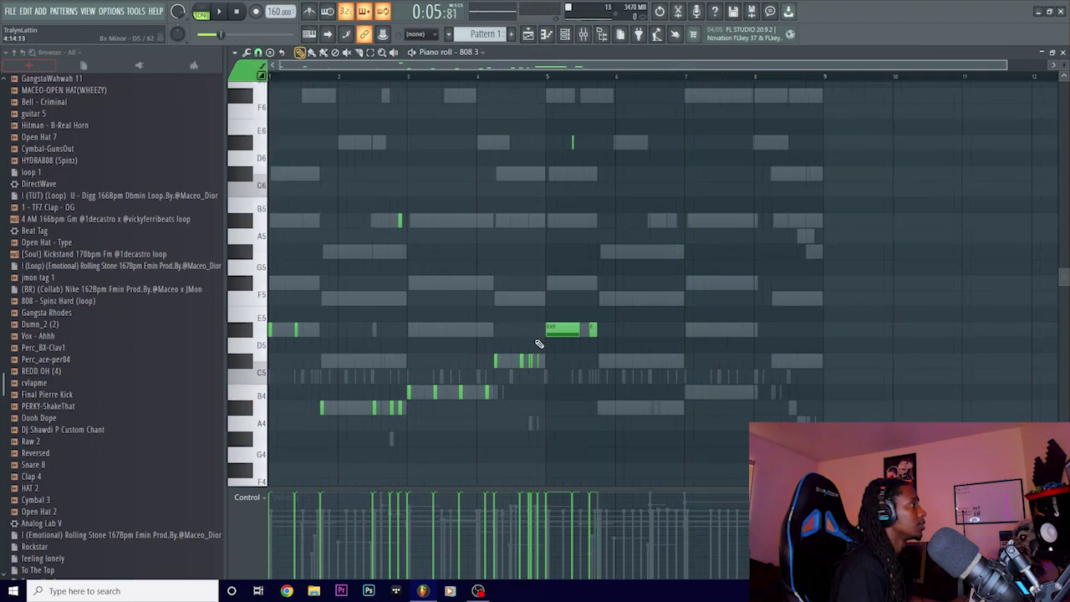
left_click_drag(539, 343, 322, 413)
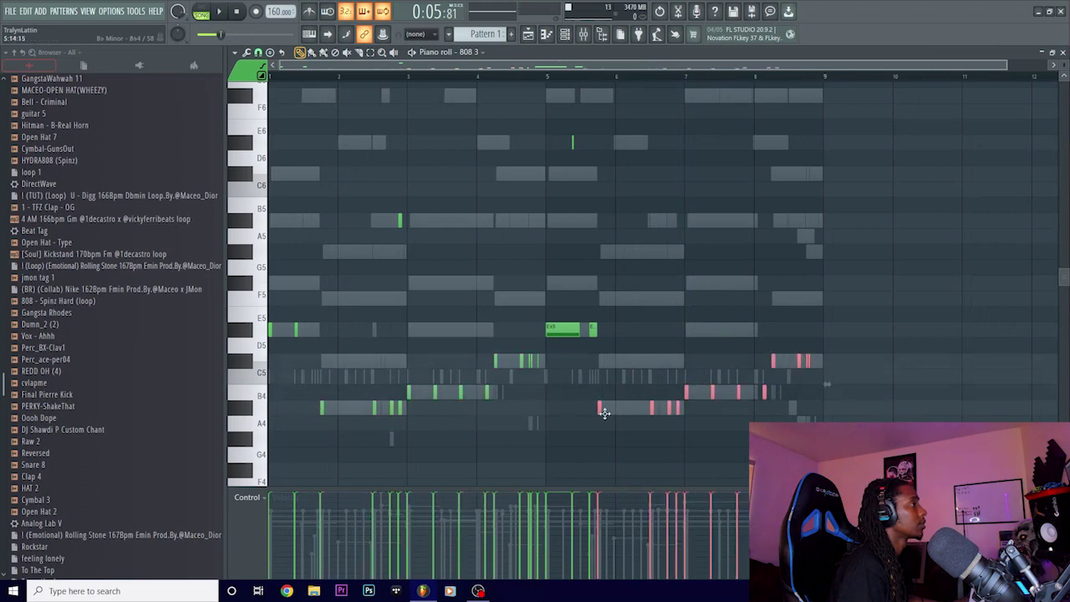
key("space")
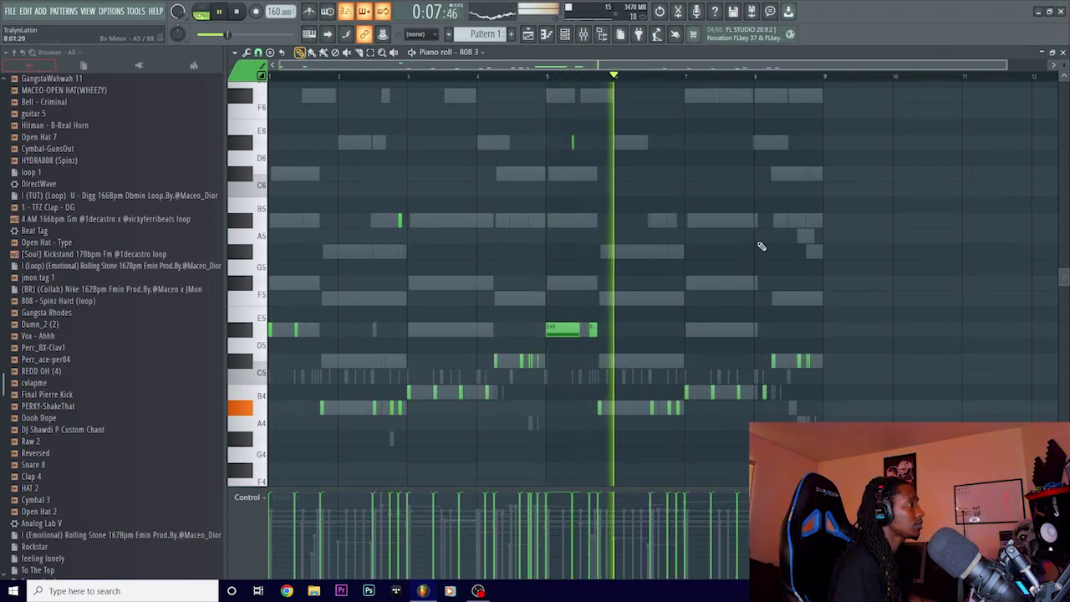
scroll(777, 83, "up", 2)
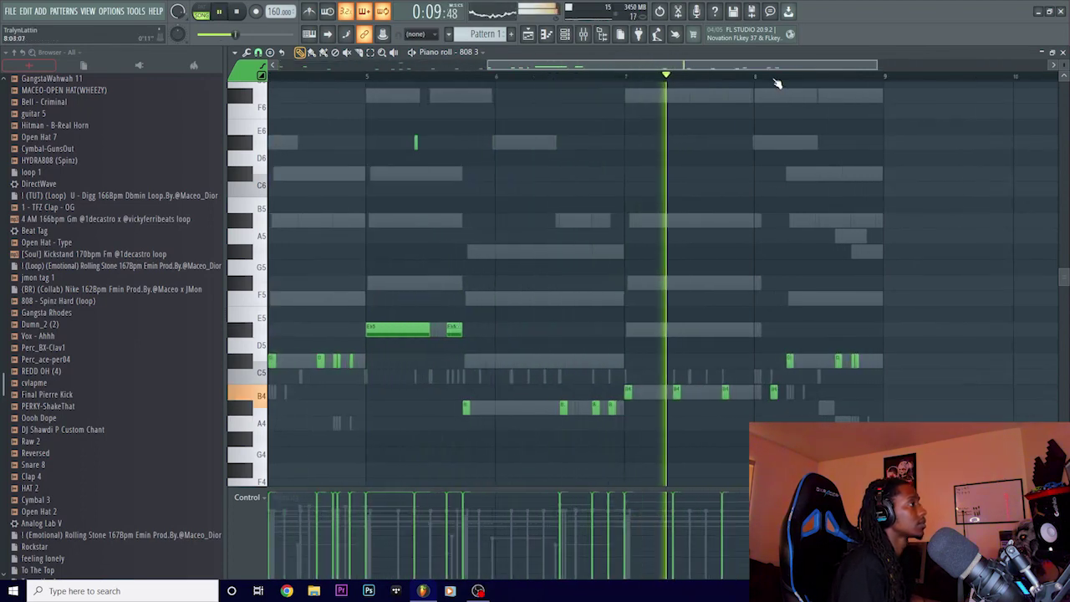
Select the Keyscape, Xpand!2, Xpand!2 #2, BooBass and 808 3 channels and open Transpose selected for them.
left_click(566, 35)
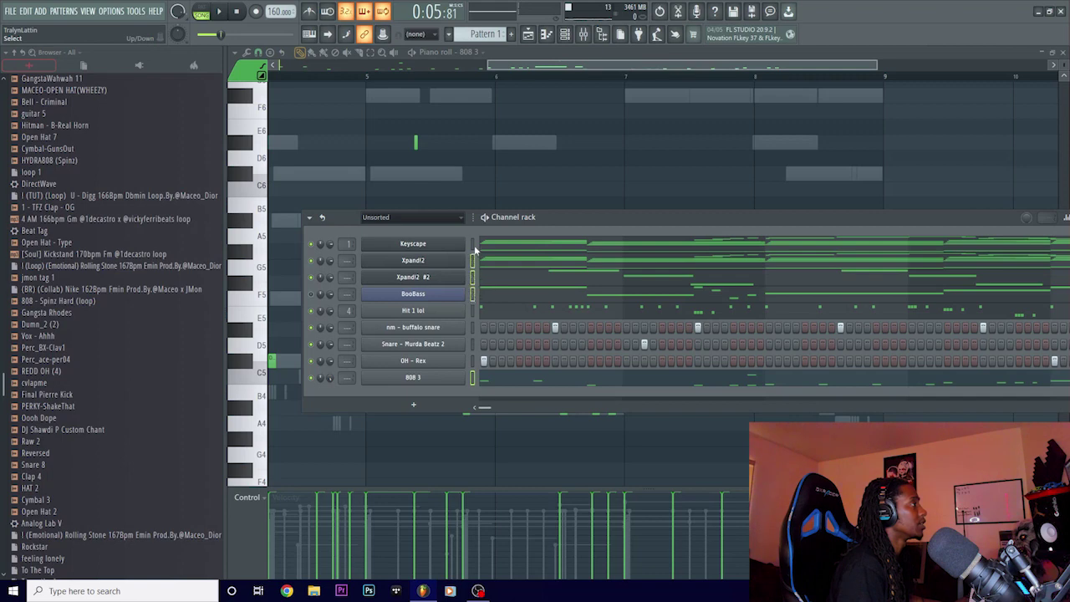
left_click(315, 222)
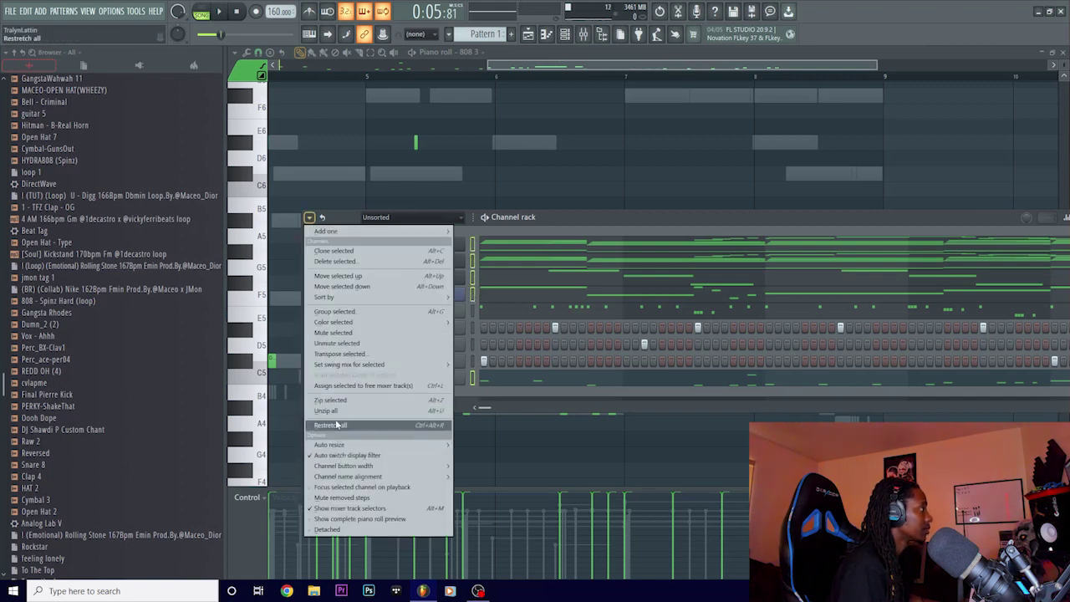
left_click(339, 354)
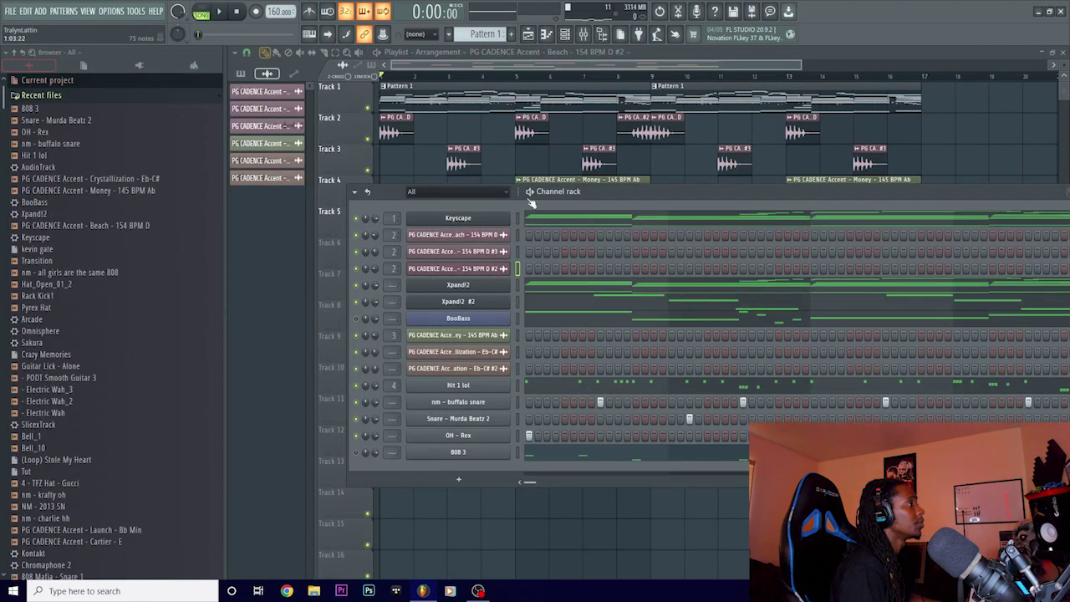
Play the arrangement in the playlist and place the channel rack below the arranged tracks.
left_click(565, 34)
scroll(501, 64, "down", 2)
key("space")
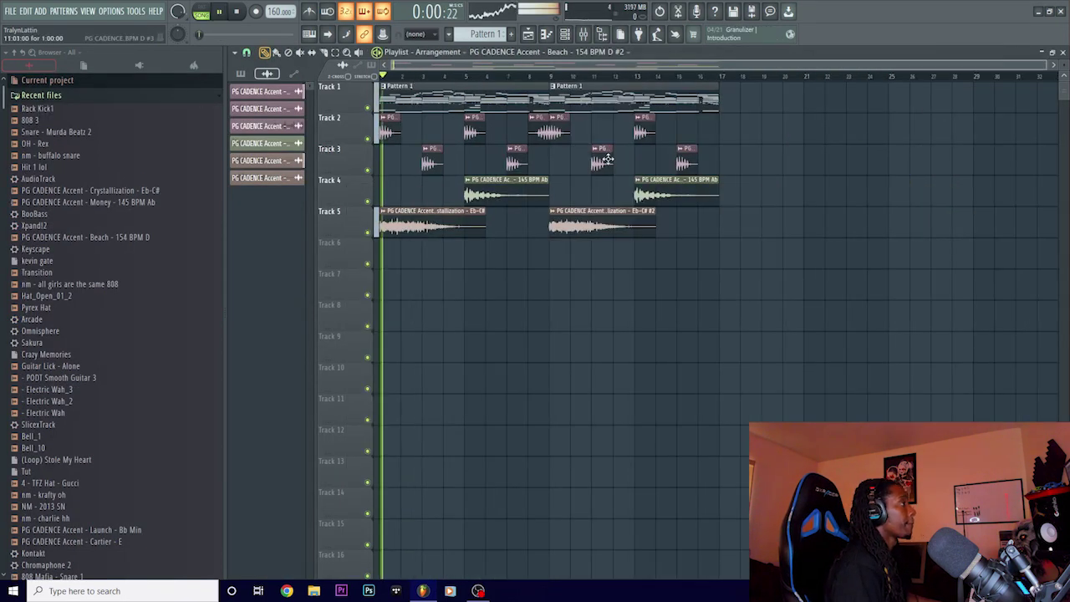
left_click(565, 33)
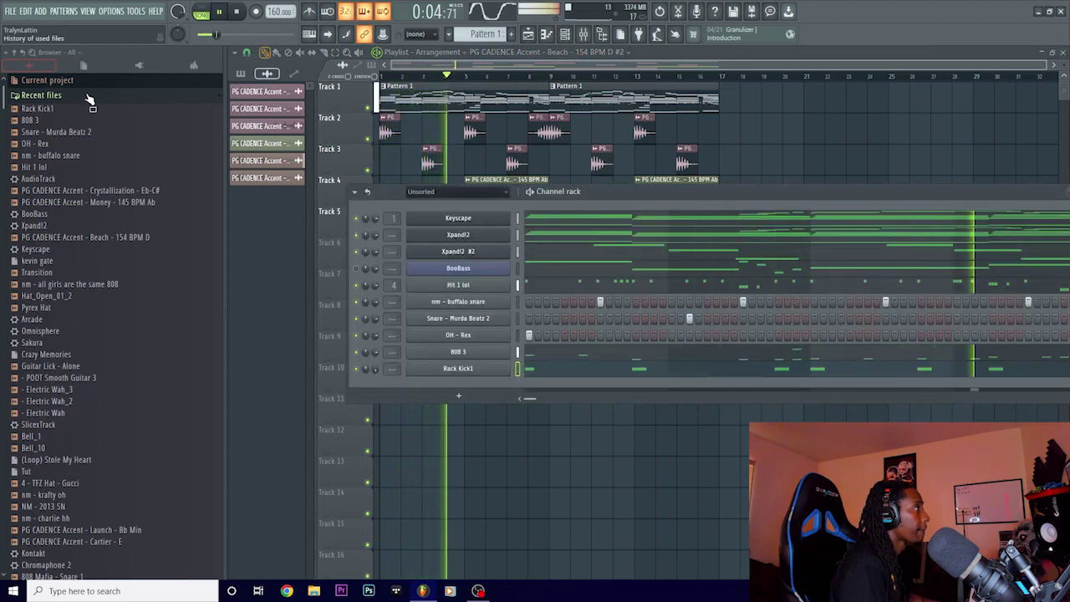
left_click_drag(384, 191, 421, 262)
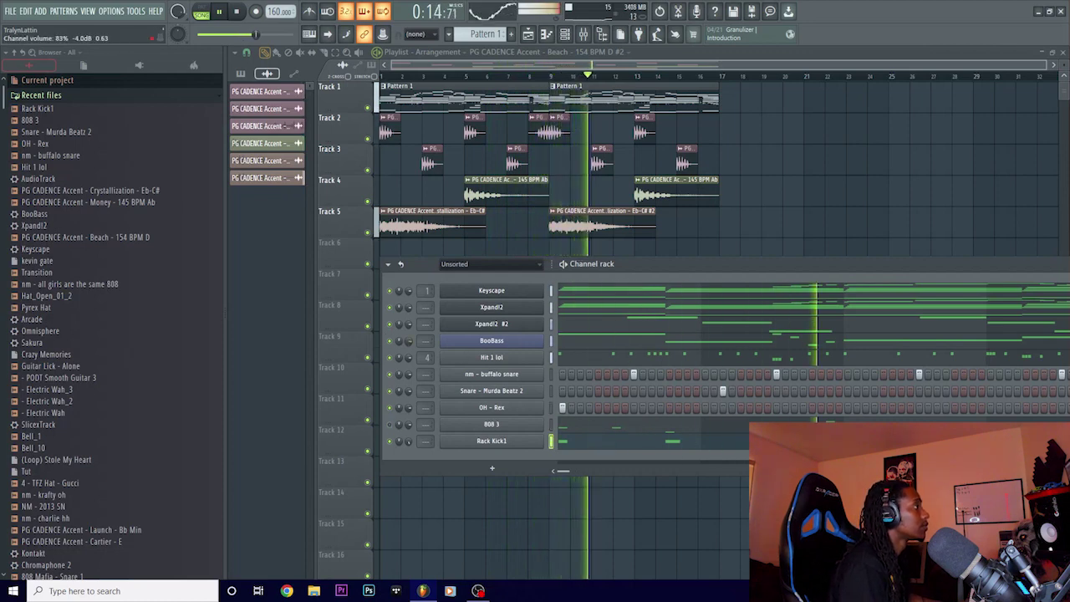
Set the pitch shift of the Crystallization - Eb-C# #2 clip at bar 9 to +300 cents and close its settings.
double_click(597, 229)
left_click_drag(421, 182, 421, 161)
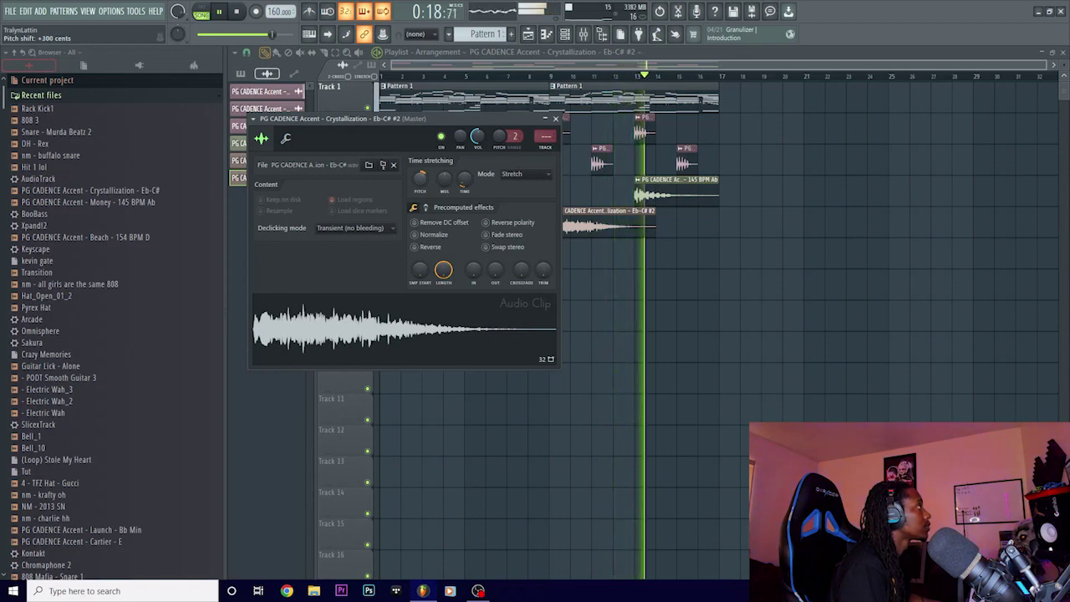
left_click_drag(436, 124, 476, 227)
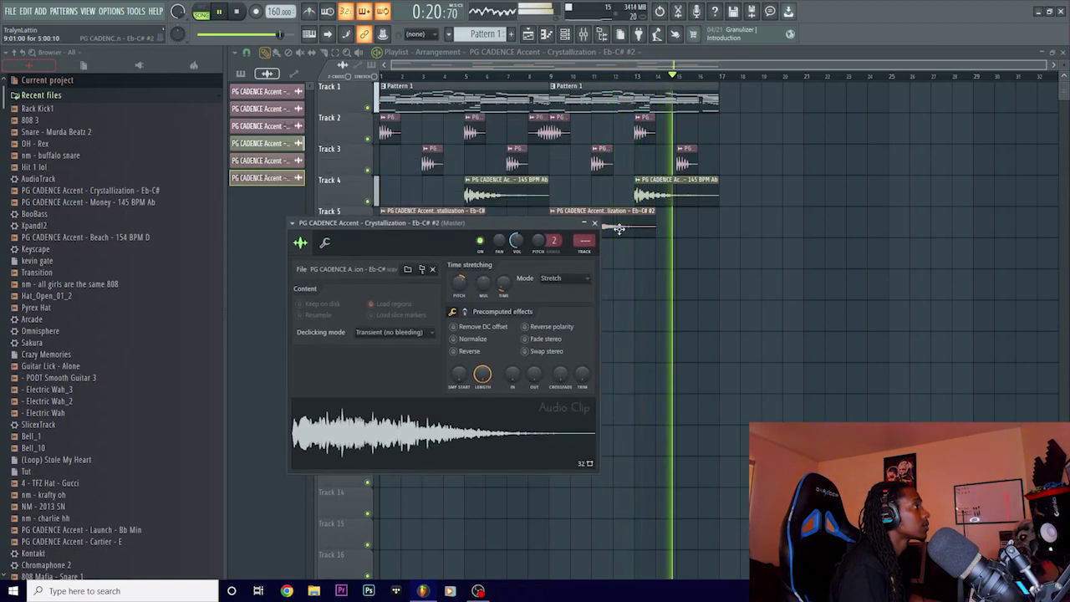
left_click(596, 223)
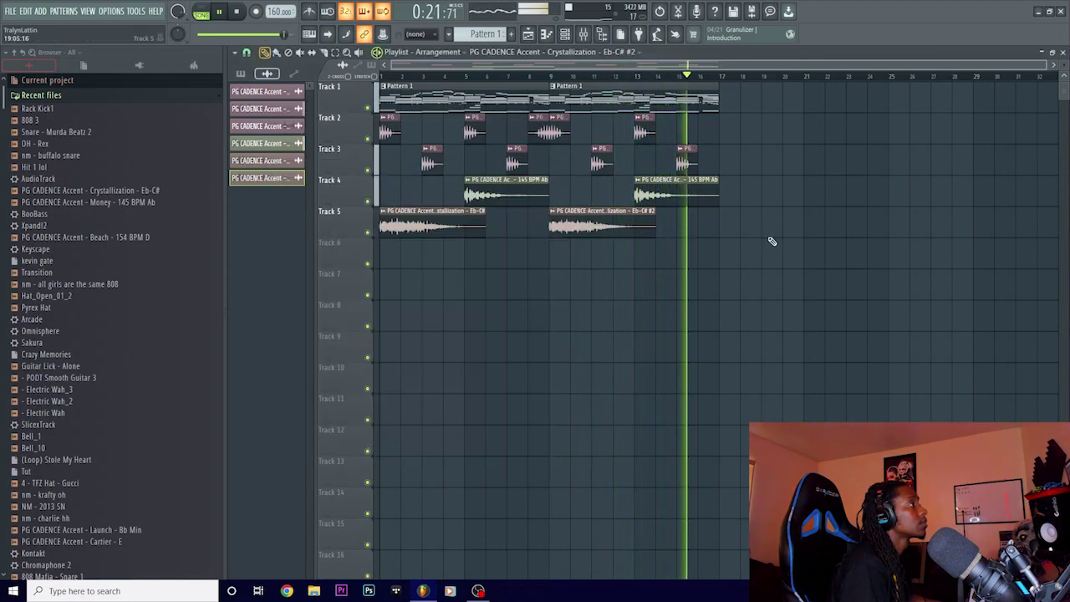
Show all channels in the channel rack, move it clear of the early clips and set the BooBass volume to 96%.
left_click(564, 33)
left_click(484, 265)
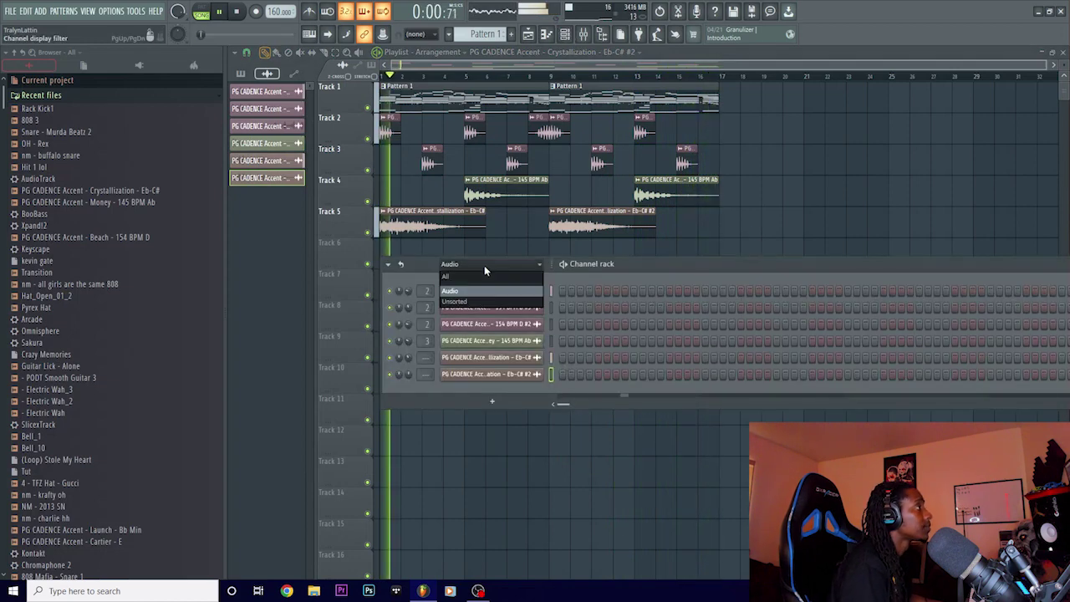
left_click(481, 277)
left_click_drag(402, 265, 639, 197)
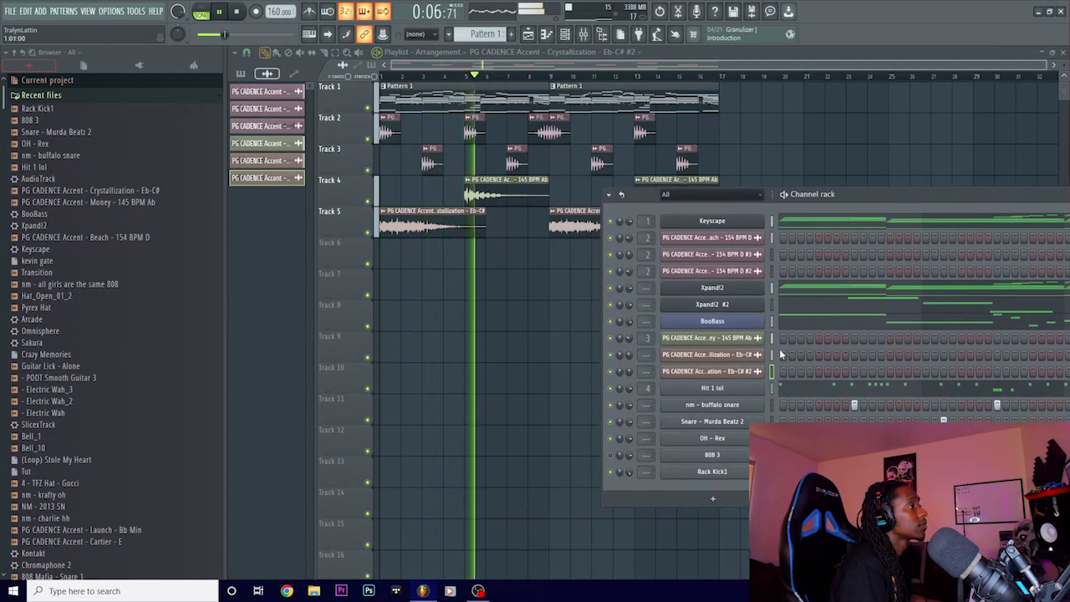
left_click_drag(626, 326, 627, 316)
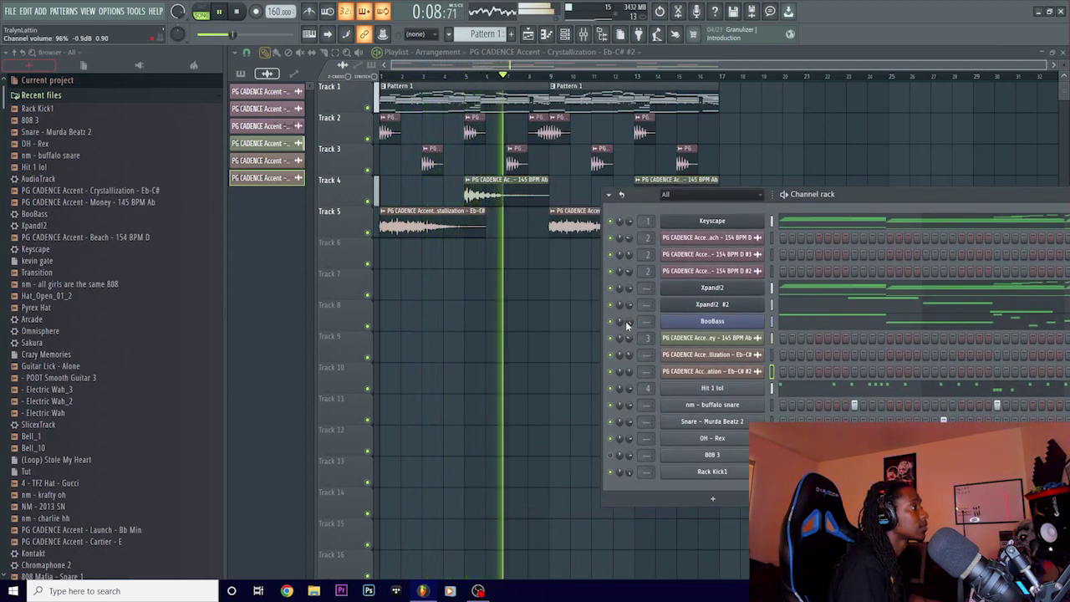